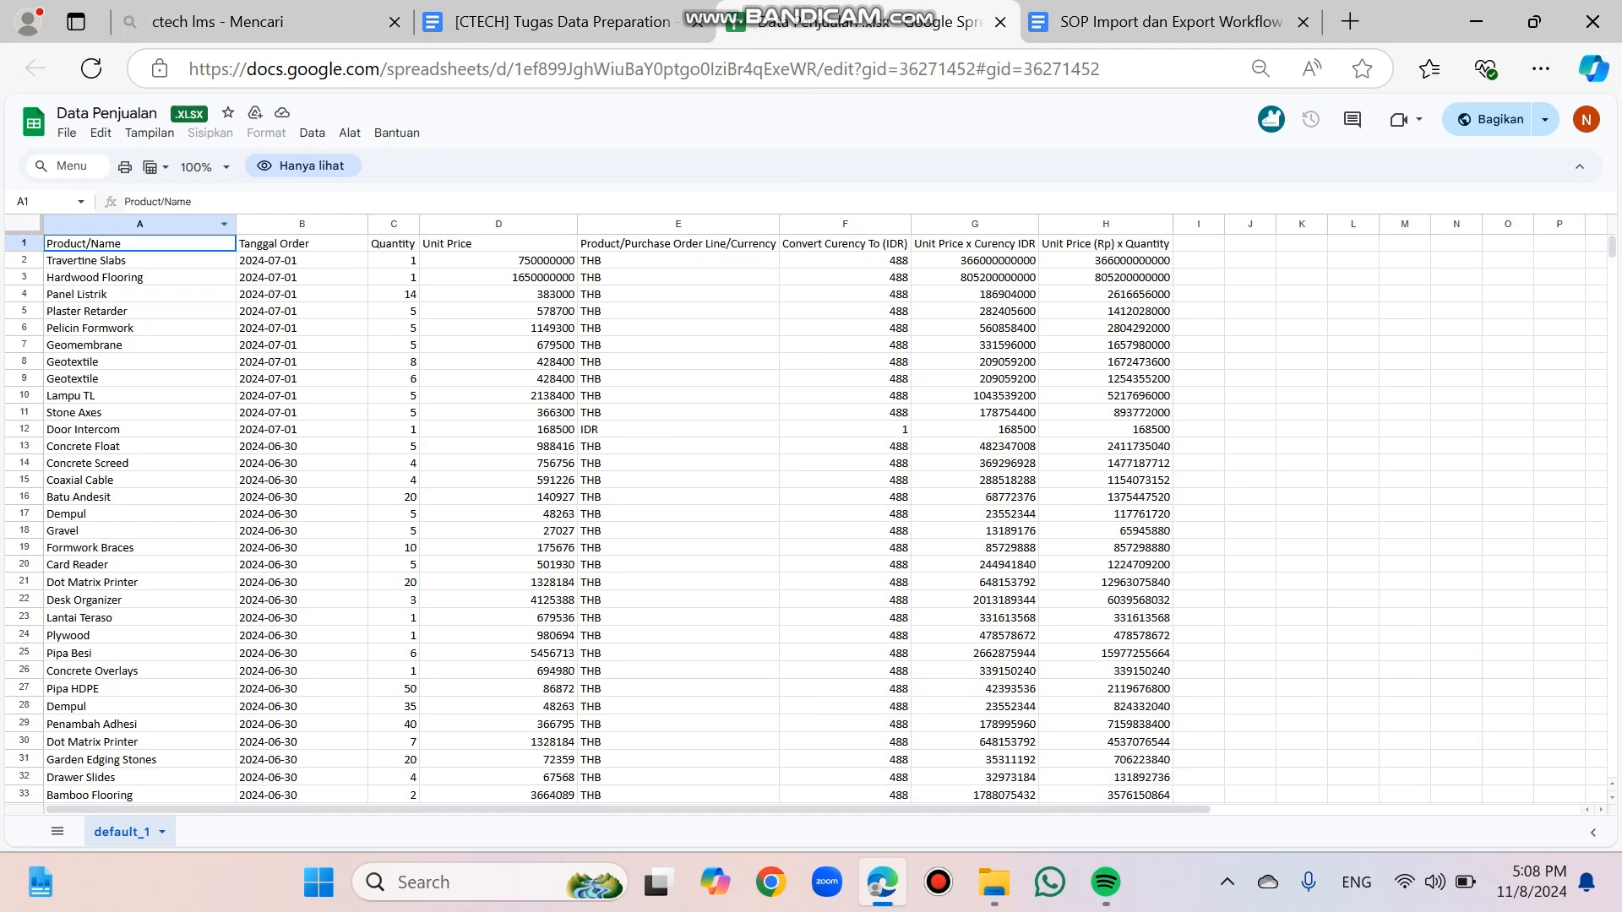
Step: Download the Data Penjualan spreadsheet as an Excel (.xlsx) file
{"action": "left_click", "coordinate": [67, 132]}
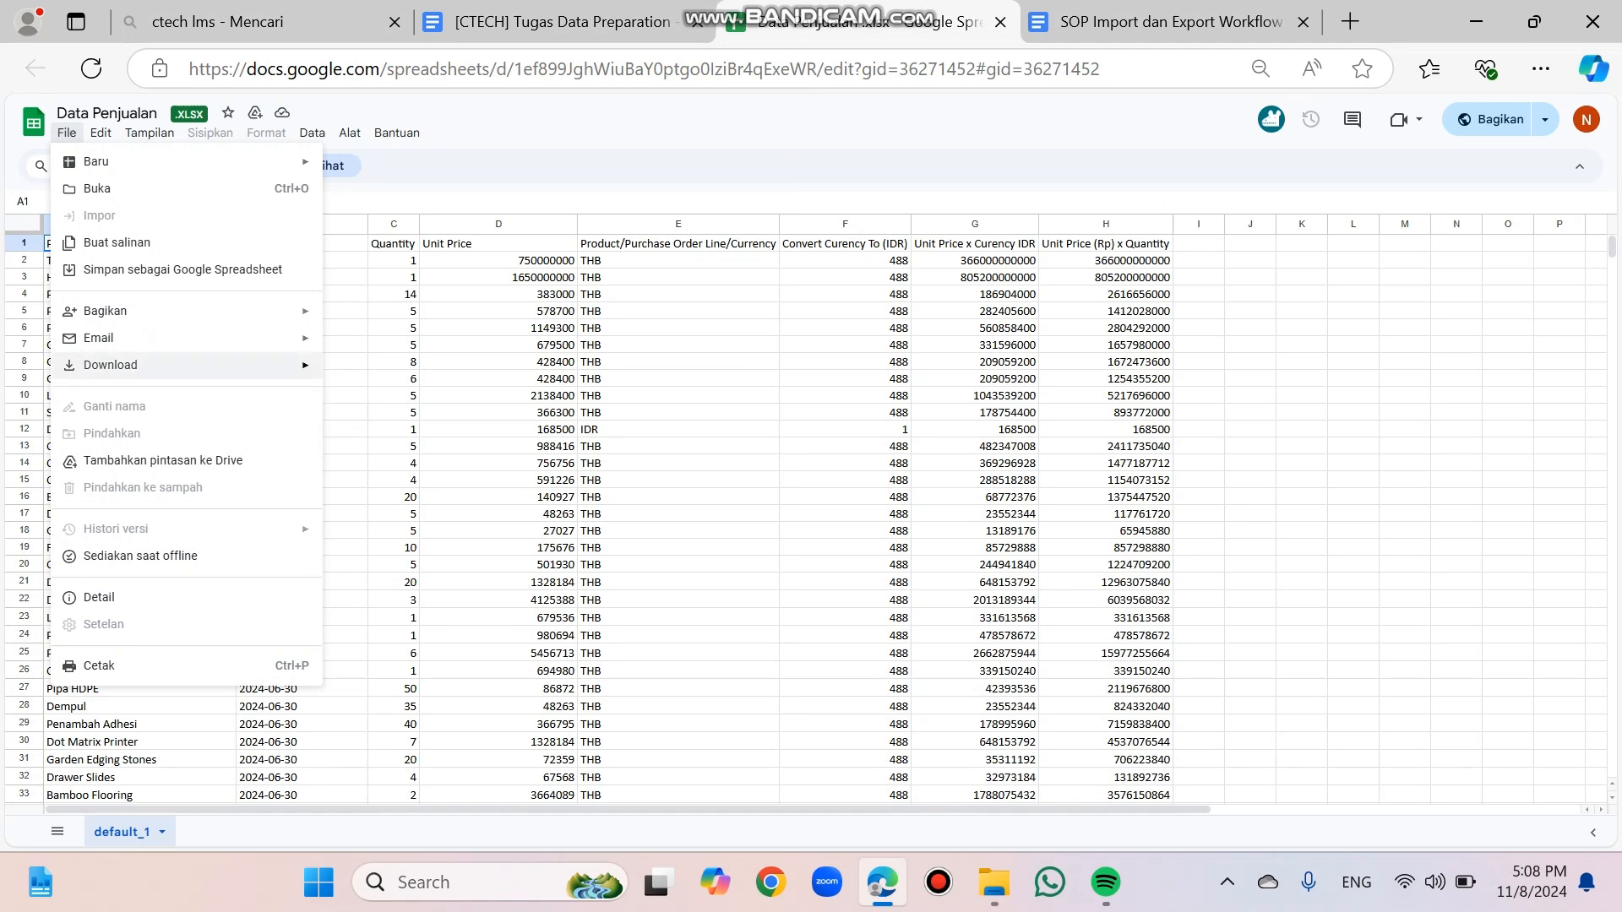
{"action": "mouse_move", "coordinate": [111, 365]}
{"action": "left_click", "coordinate": [397, 371]}
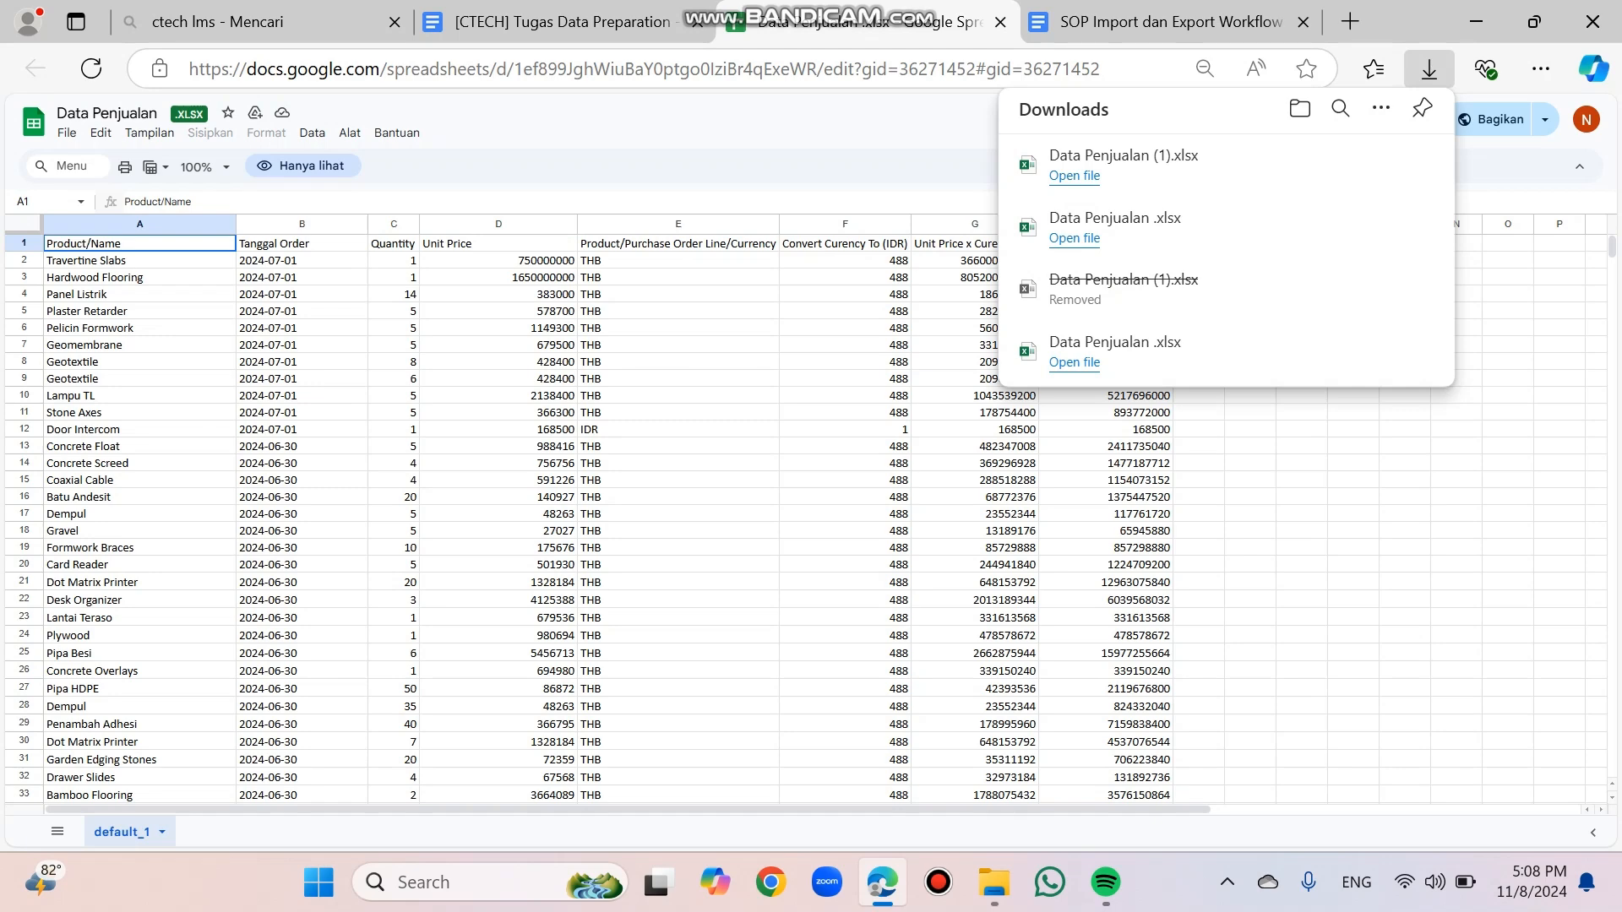
Step: Launch KNIME Analytics Platform from the desktop with the workspace C:\Users\USER\knime-workspace and allow anonymous usage data collection
{"action": "left_click", "coordinate": [1476, 22]}
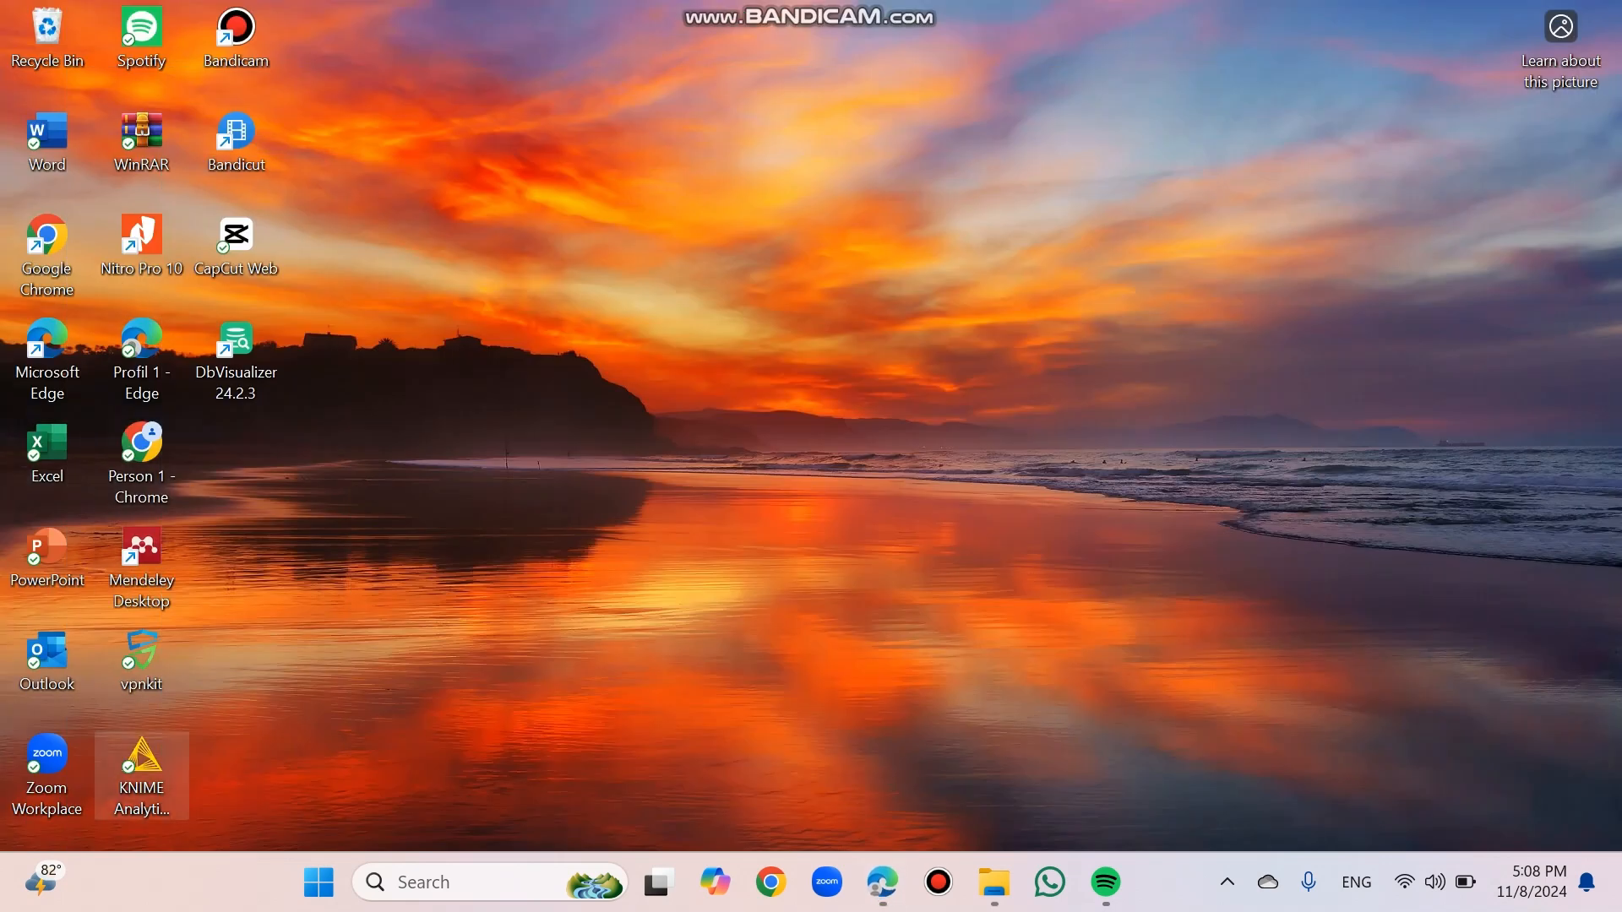
{"action": "double_click", "coordinate": [142, 765]}
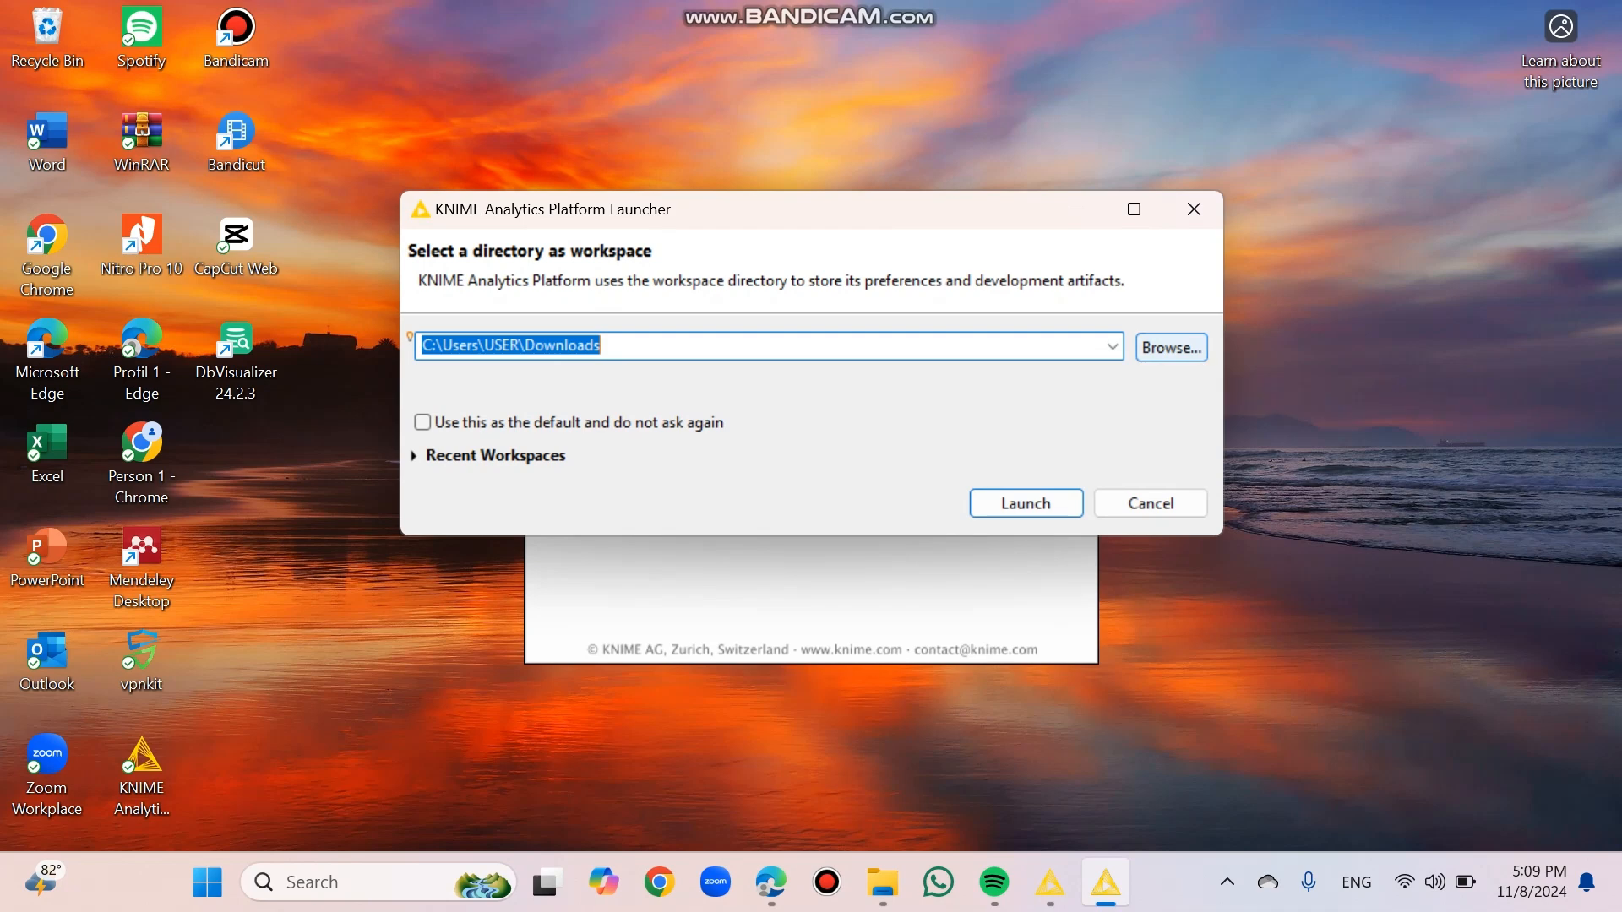
{"action": "left_click", "coordinate": [1113, 346]}
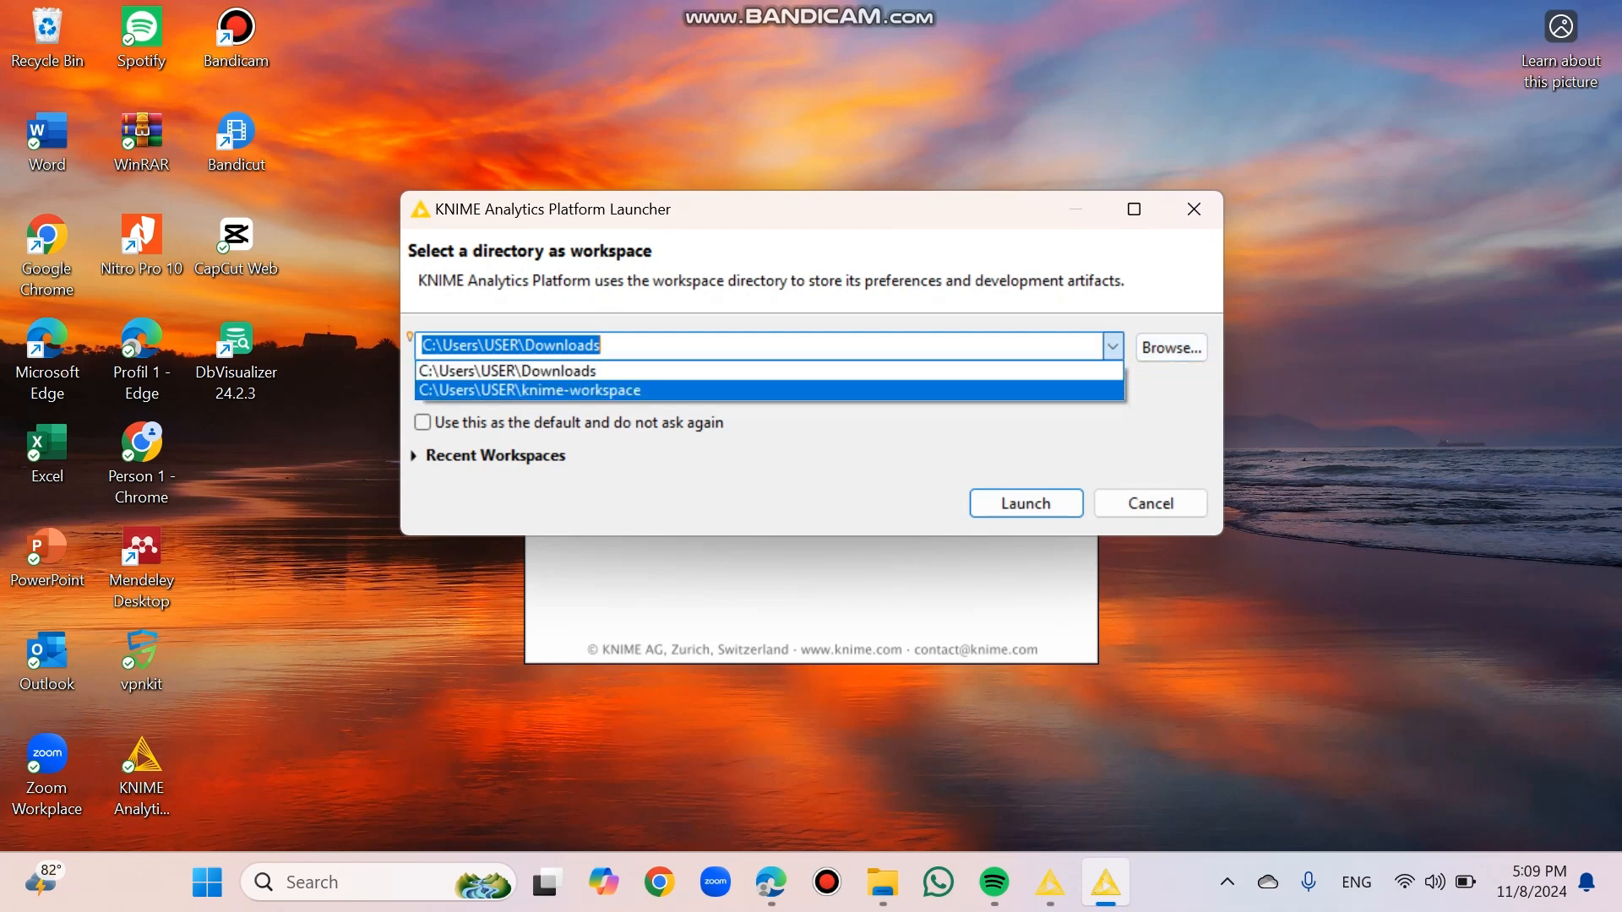
{"action": "left_click", "coordinate": [769, 391]}
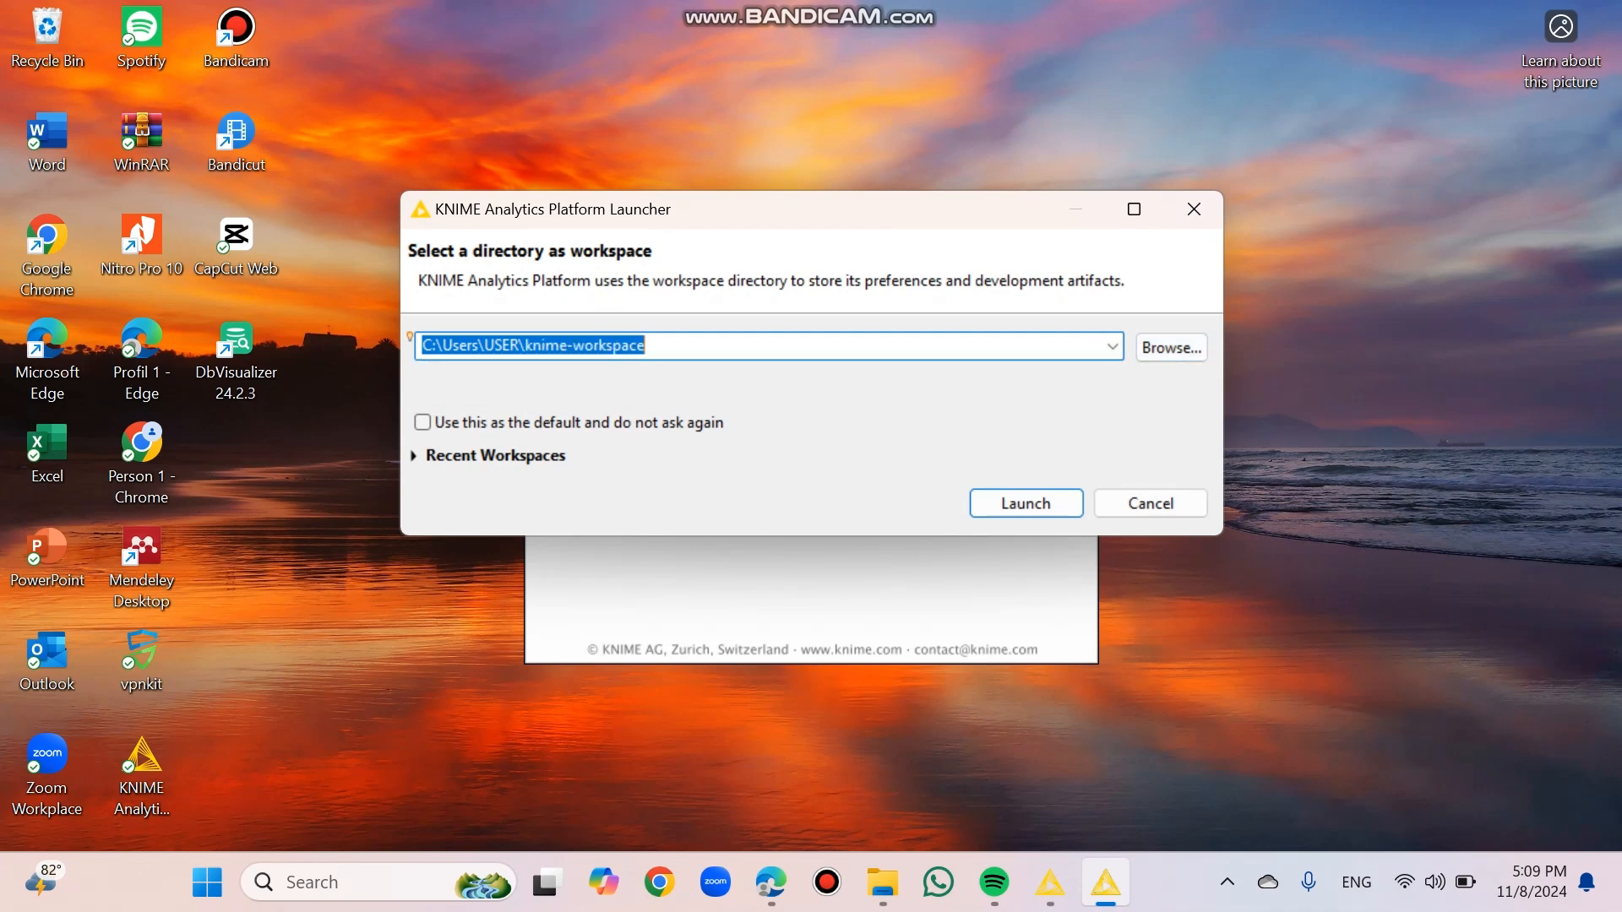
{"action": "left_click", "coordinate": [1026, 502]}
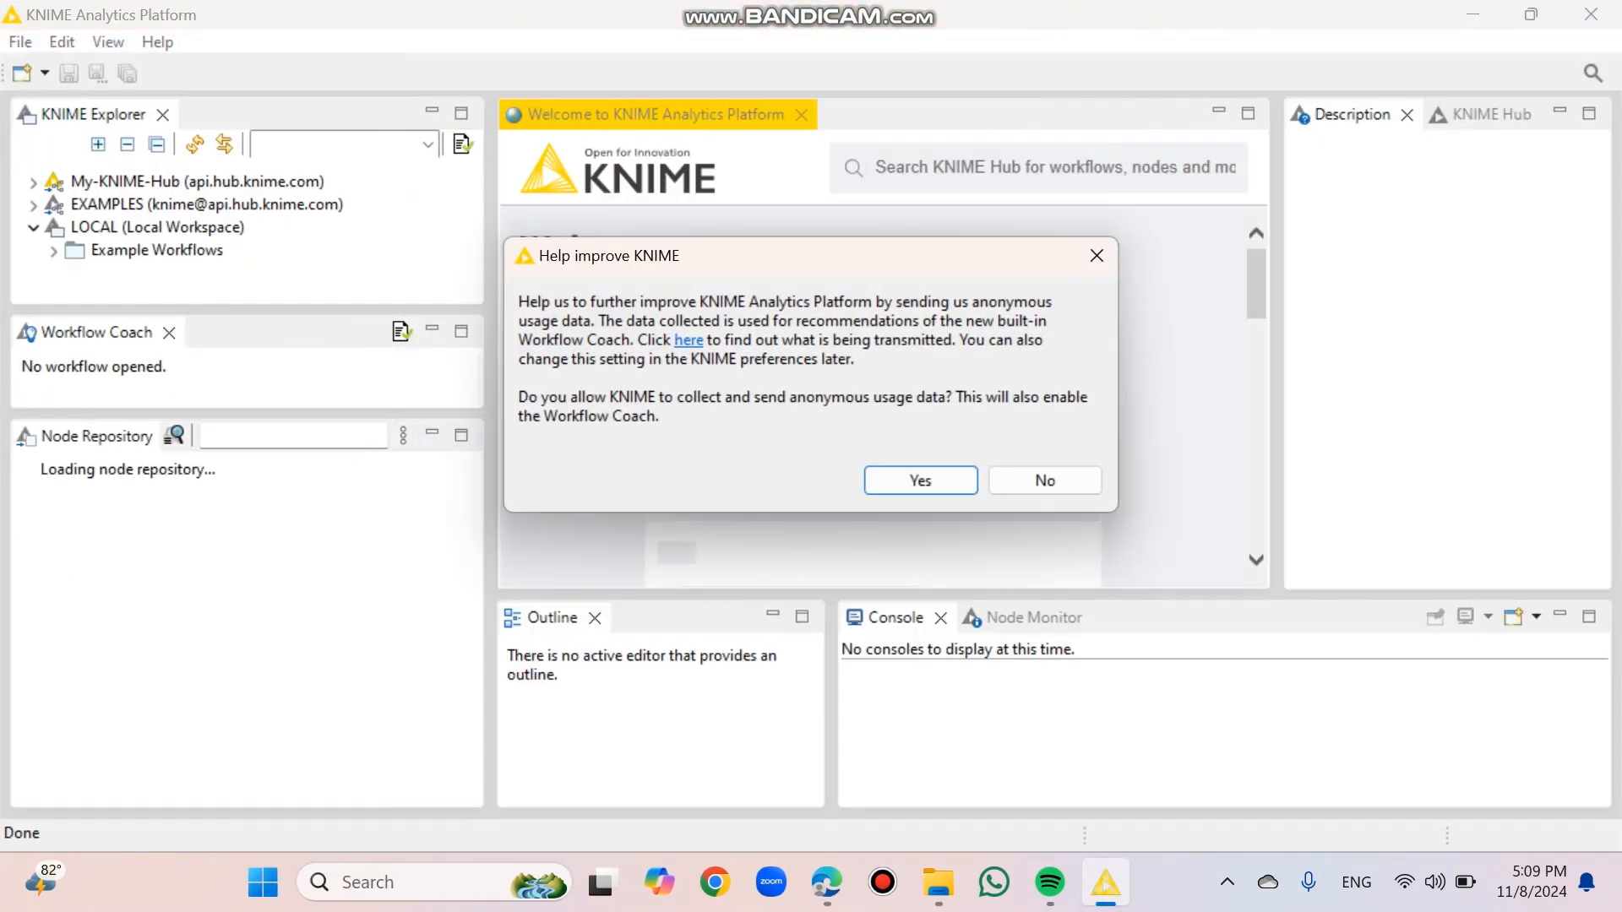
{"action": "left_click", "coordinate": [921, 480]}
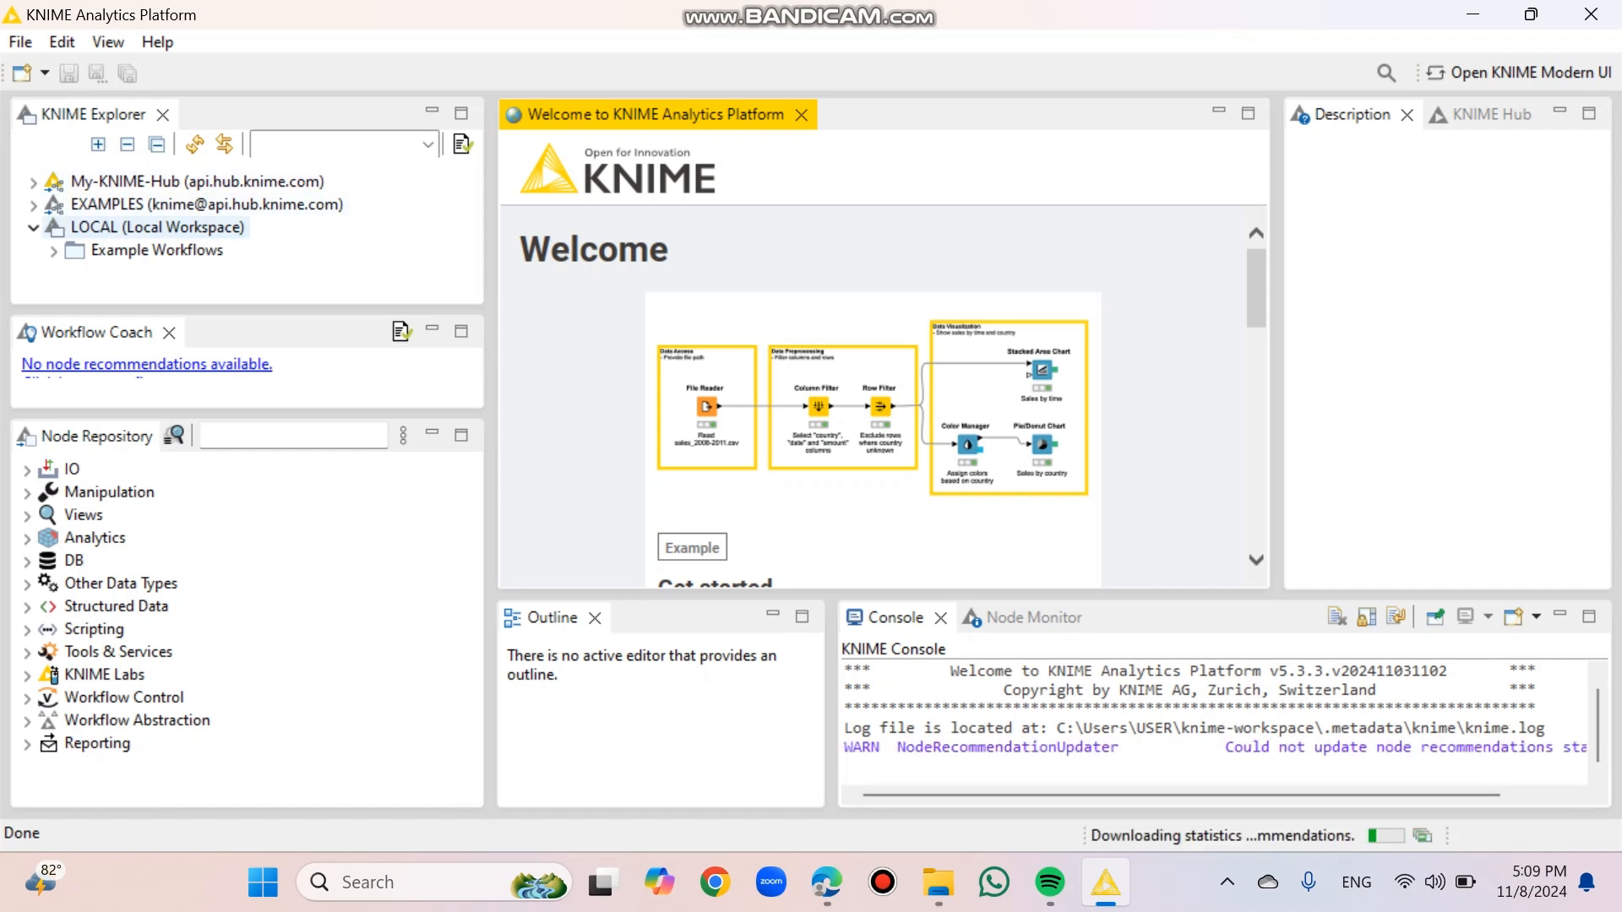
Step: Create a workflow group named "Tugas & Latihan Data Preparation Knime" in the LOCAL workspace
{"action": "right_click", "coordinate": [150, 226]}
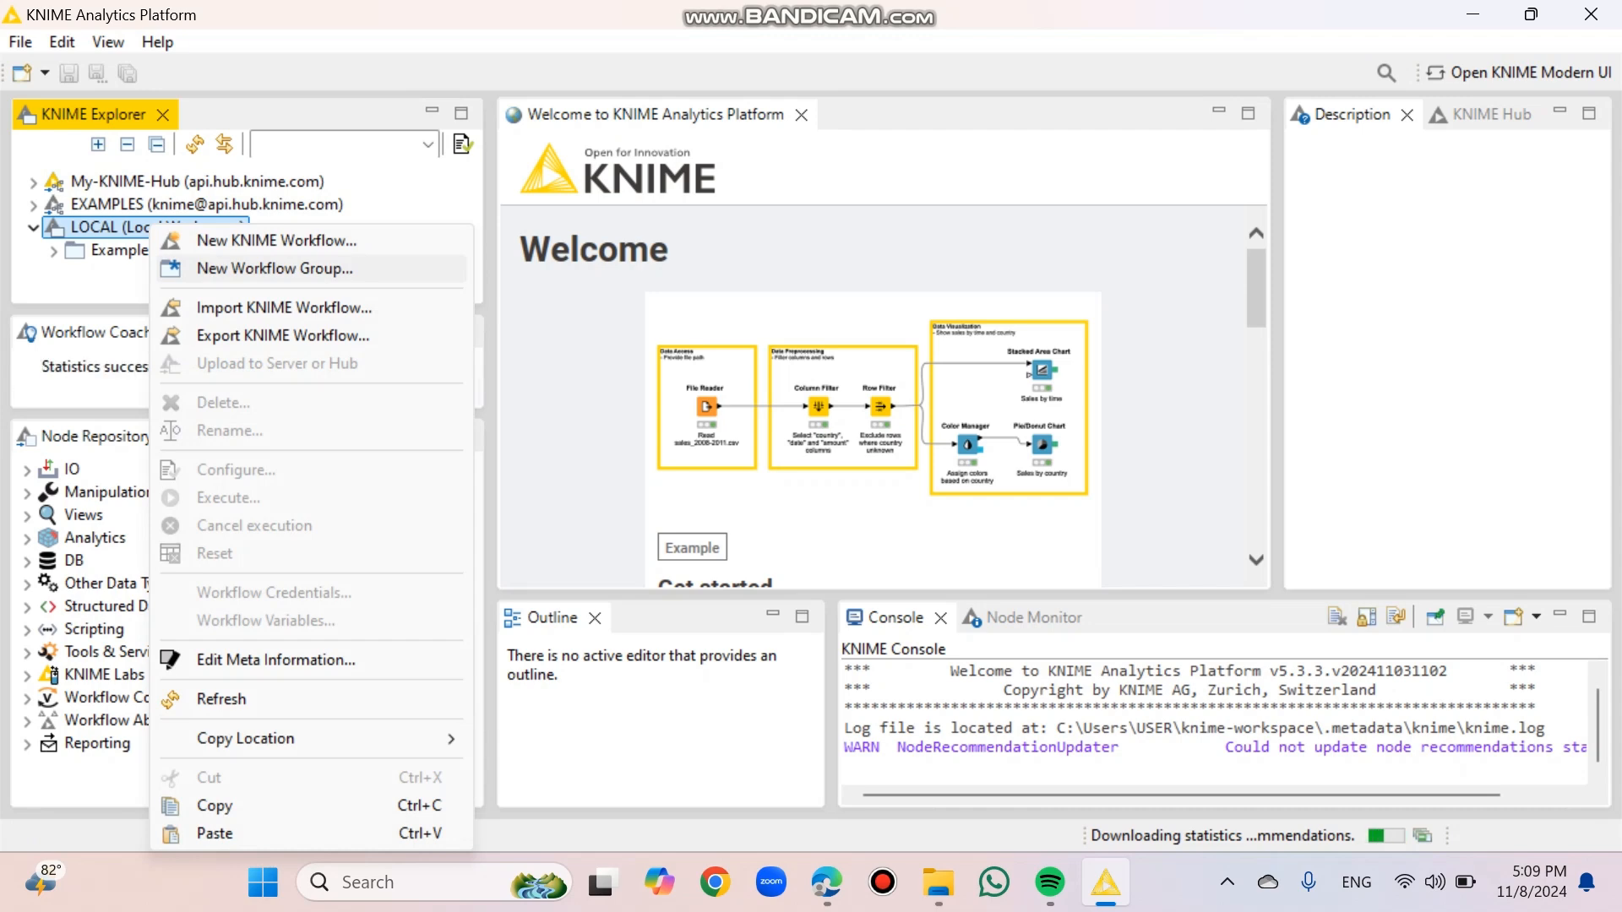
{"action": "left_click", "coordinate": [274, 267]}
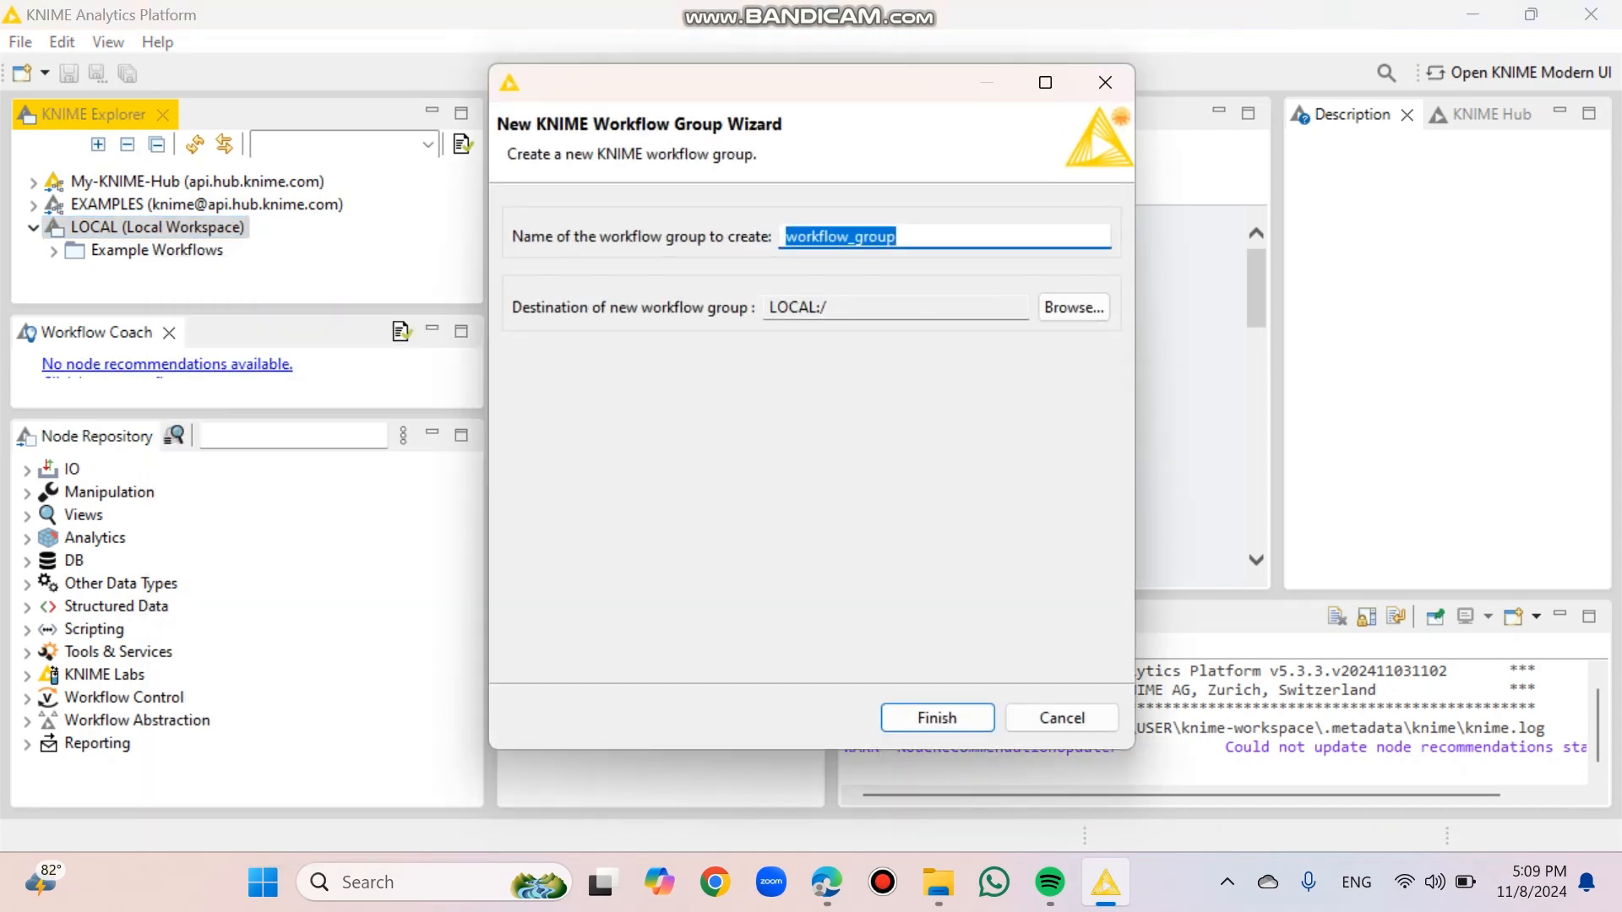
{"action": "key", "text": "BackSpace"}
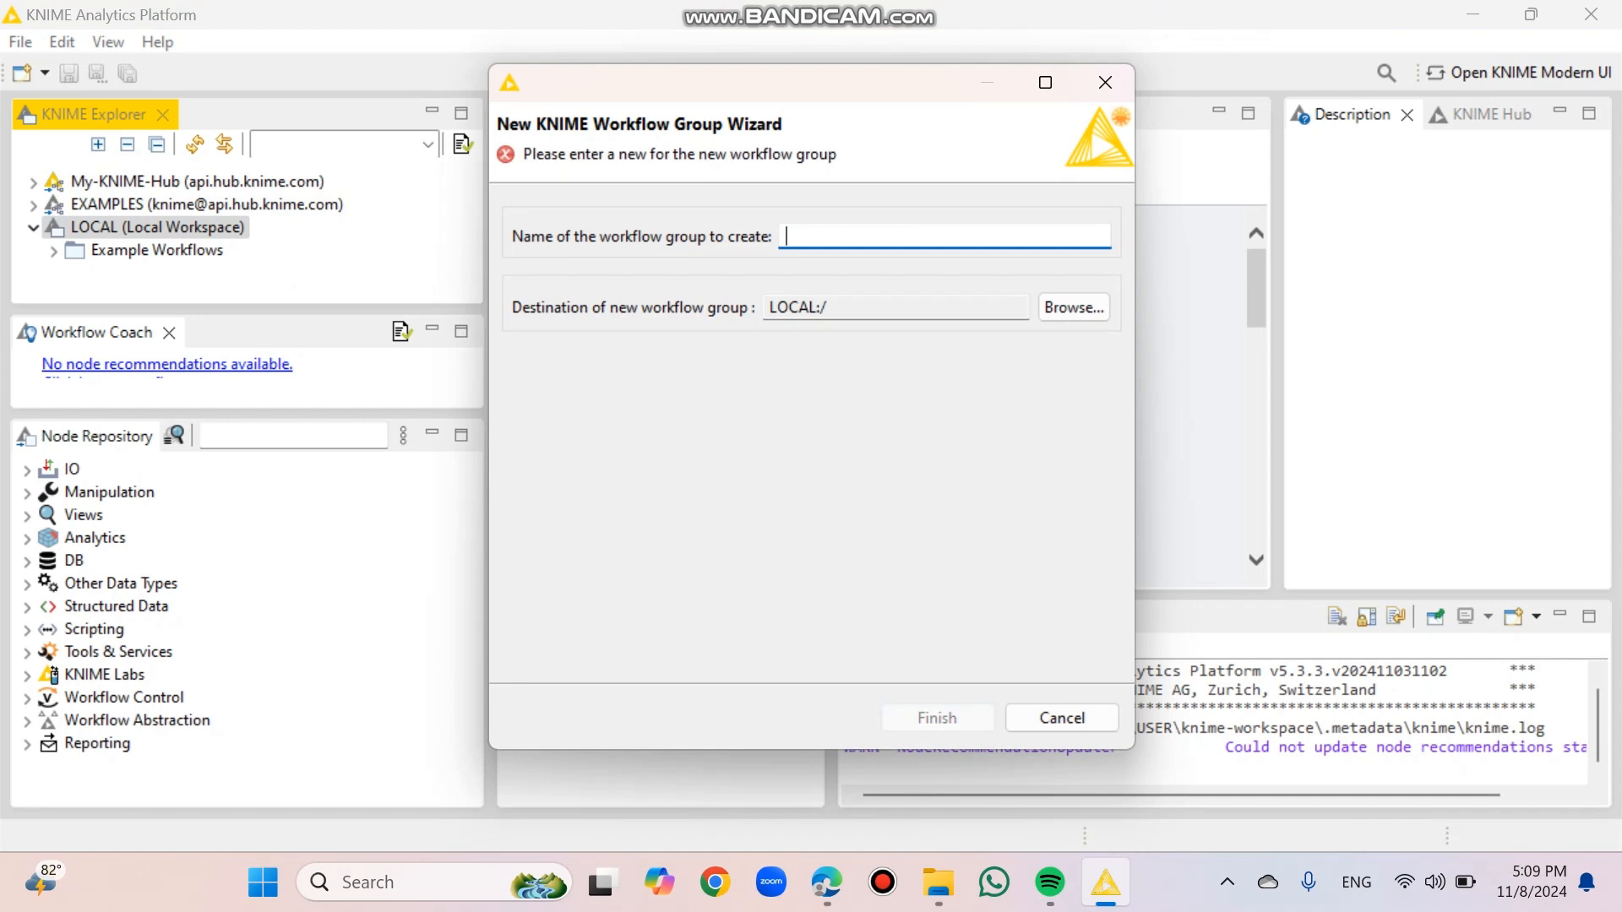
{"action": "key", "text": "Caps_Lock"}
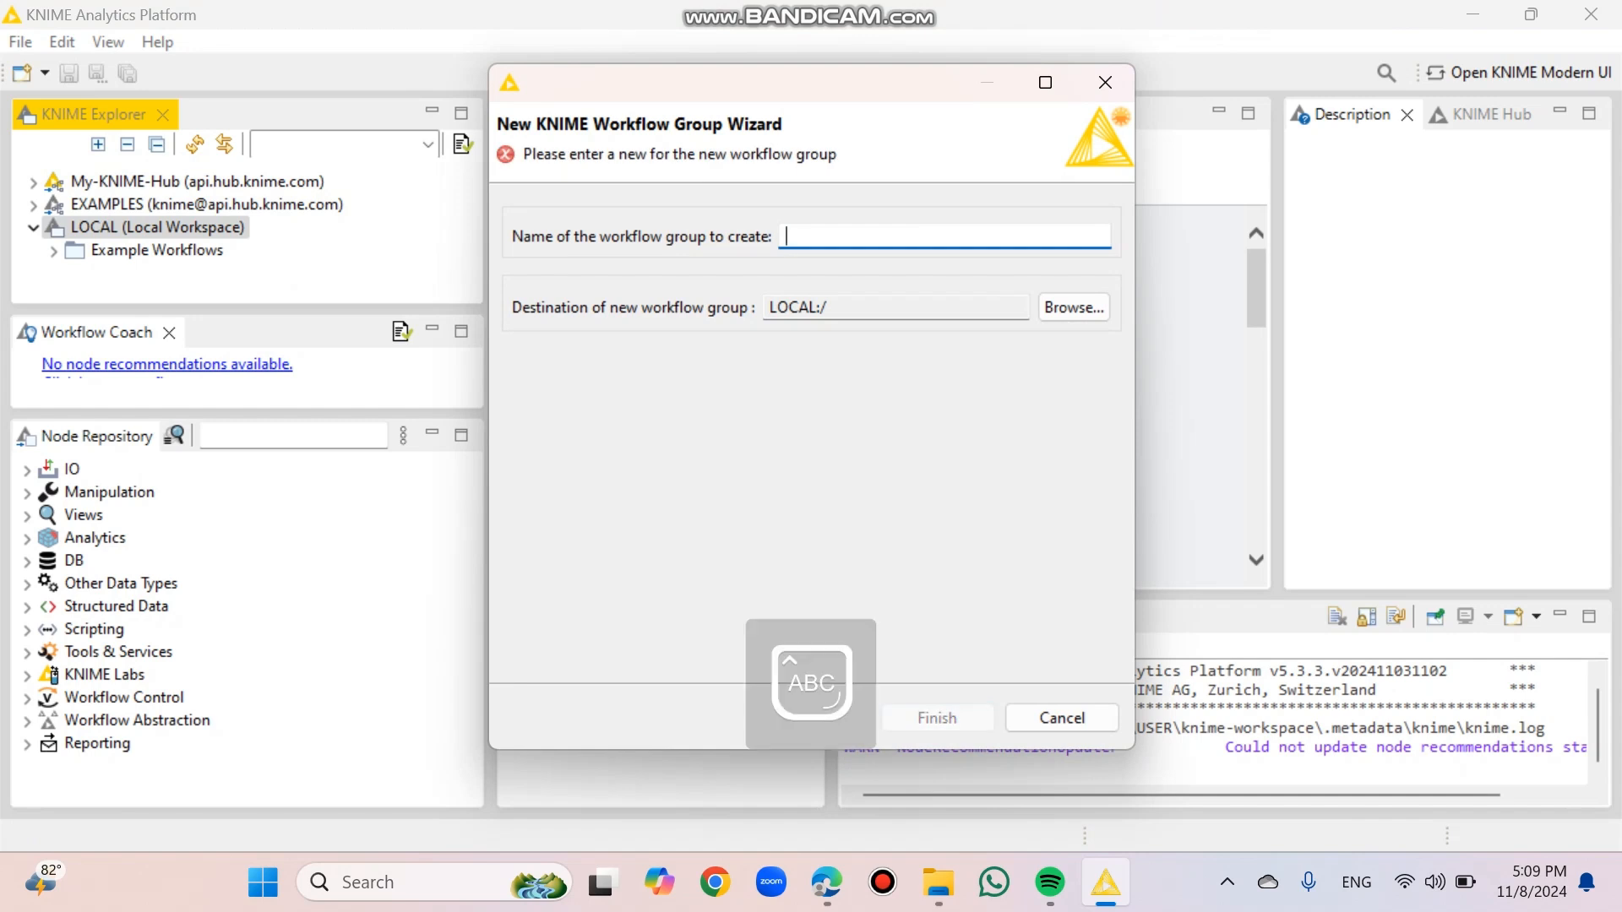
{"action": "type", "text": "T"}
{"action": "key", "text": "Caps_Lock"}
{"action": "type", "text": "u"}
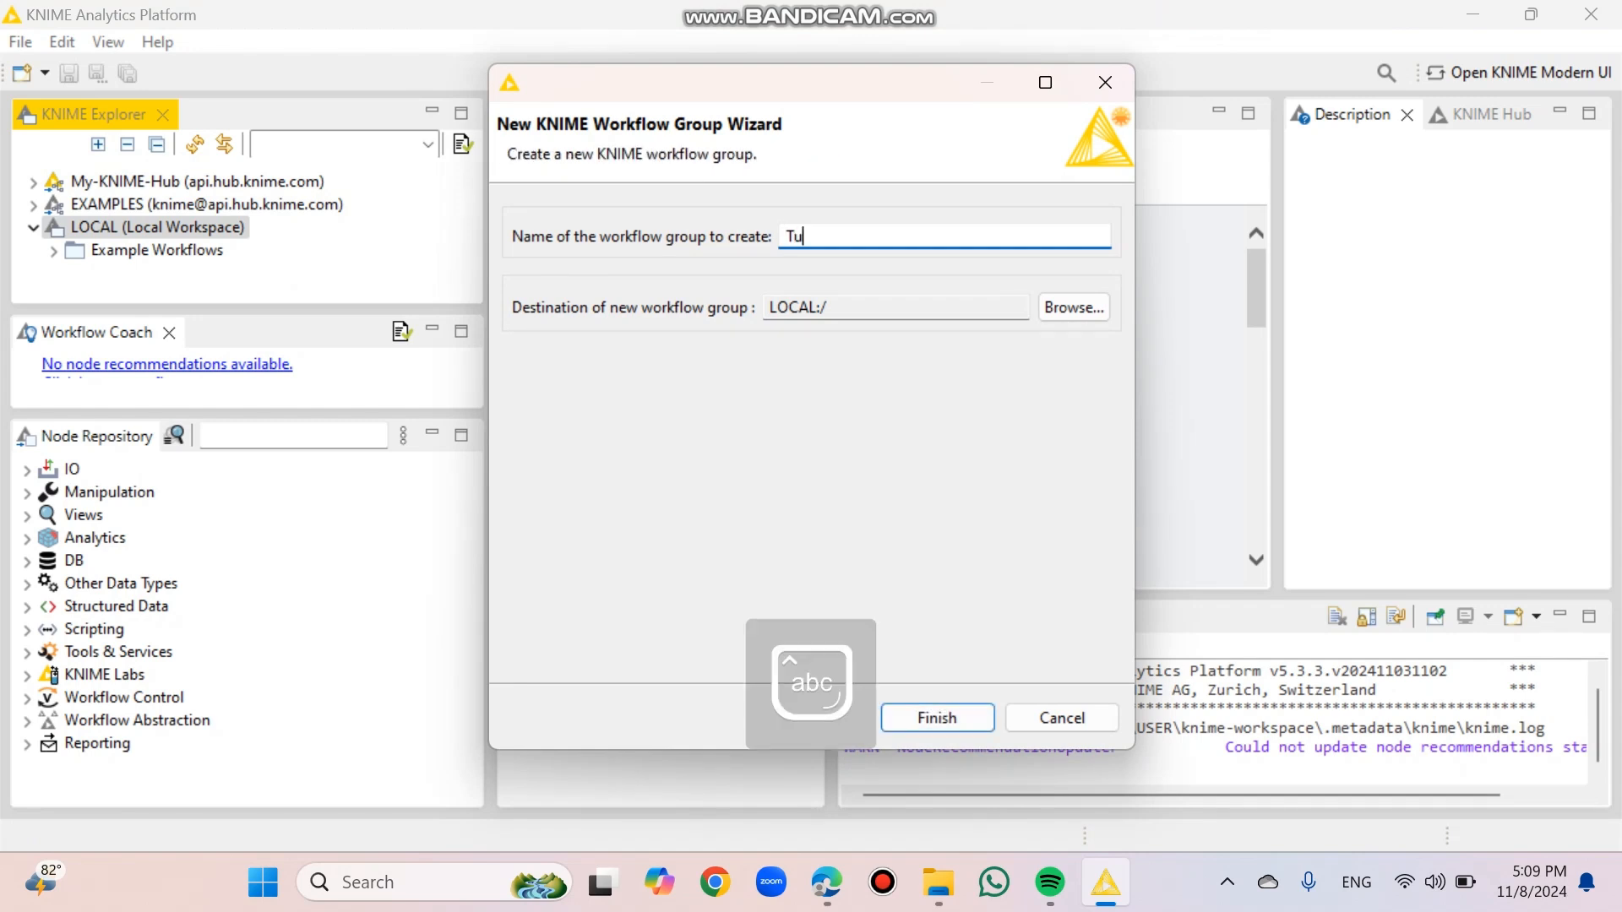
{"action": "type", "text": "gas & Latihan"}
{"action": "key", "text": "Caps_Lock"}
{"action": "type", "text": "D"}
{"action": "key", "text": "Caps_Lock"}
{"action": "type", "text": "ata"}
{"action": "key", "text": "Caps_Lock"}
{"action": "type", "text": "P"}
{"action": "key", "text": "Caps_Lock"}
{"action": "type", "text": "er"}
{"action": "key", "text": "BackSpace"}
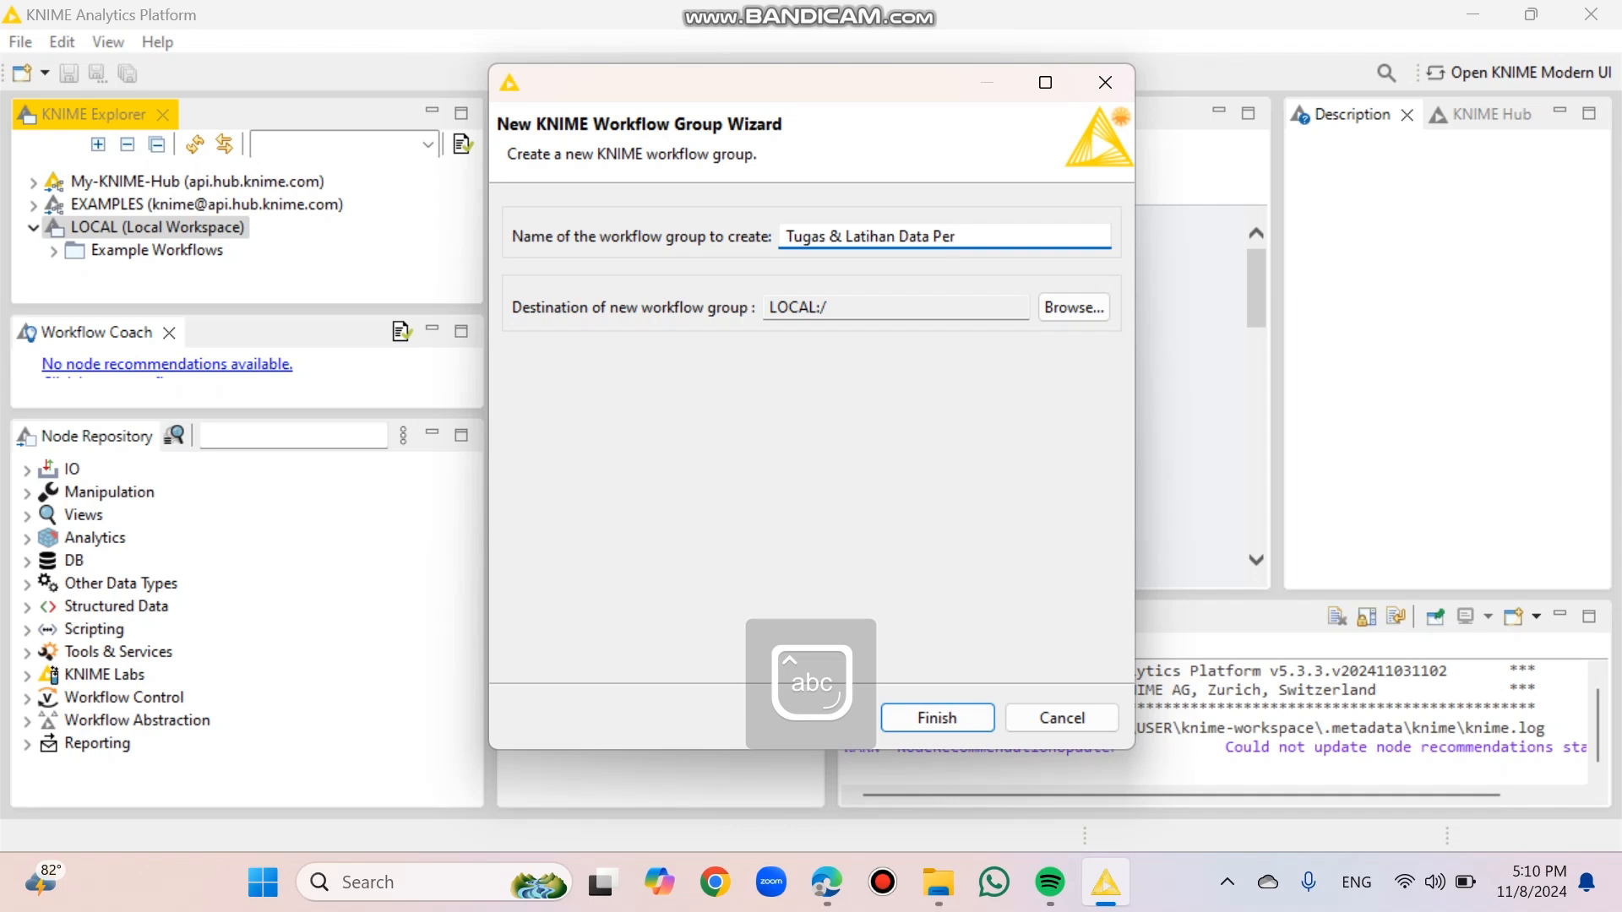
{"action": "key", "text": "BackSpace"}
{"action": "type", "text": "reparation"}
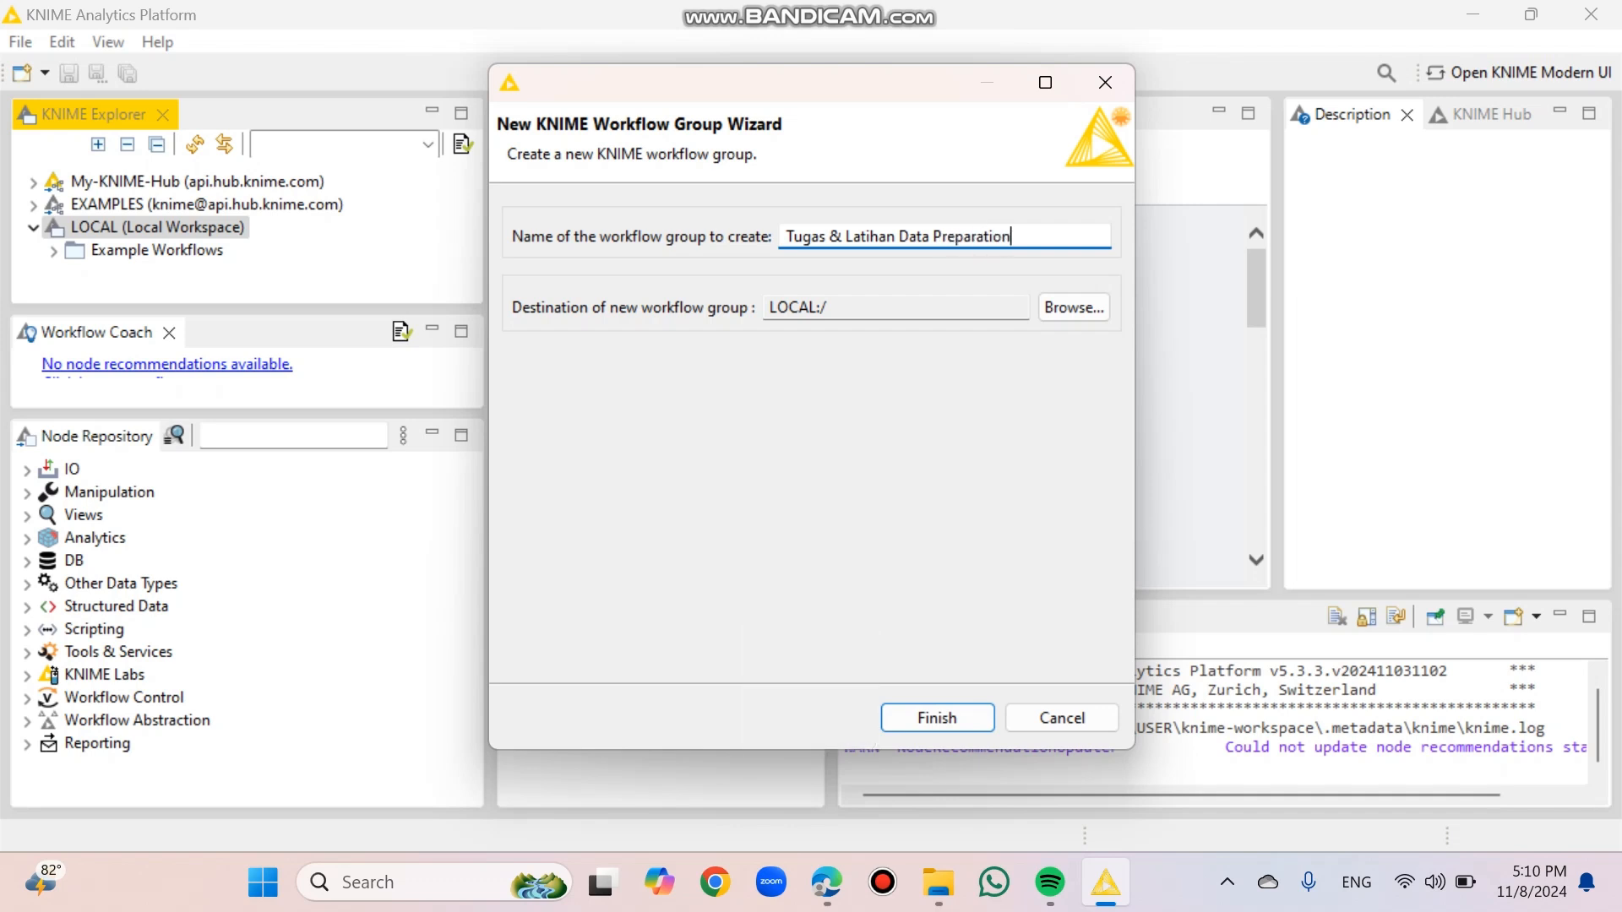
{"action": "key", "text": "Caps_Lock"}
{"action": "type", "text": "K"}
{"action": "key", "text": "Caps_Lock"}
{"action": "type", "text": "nime"}
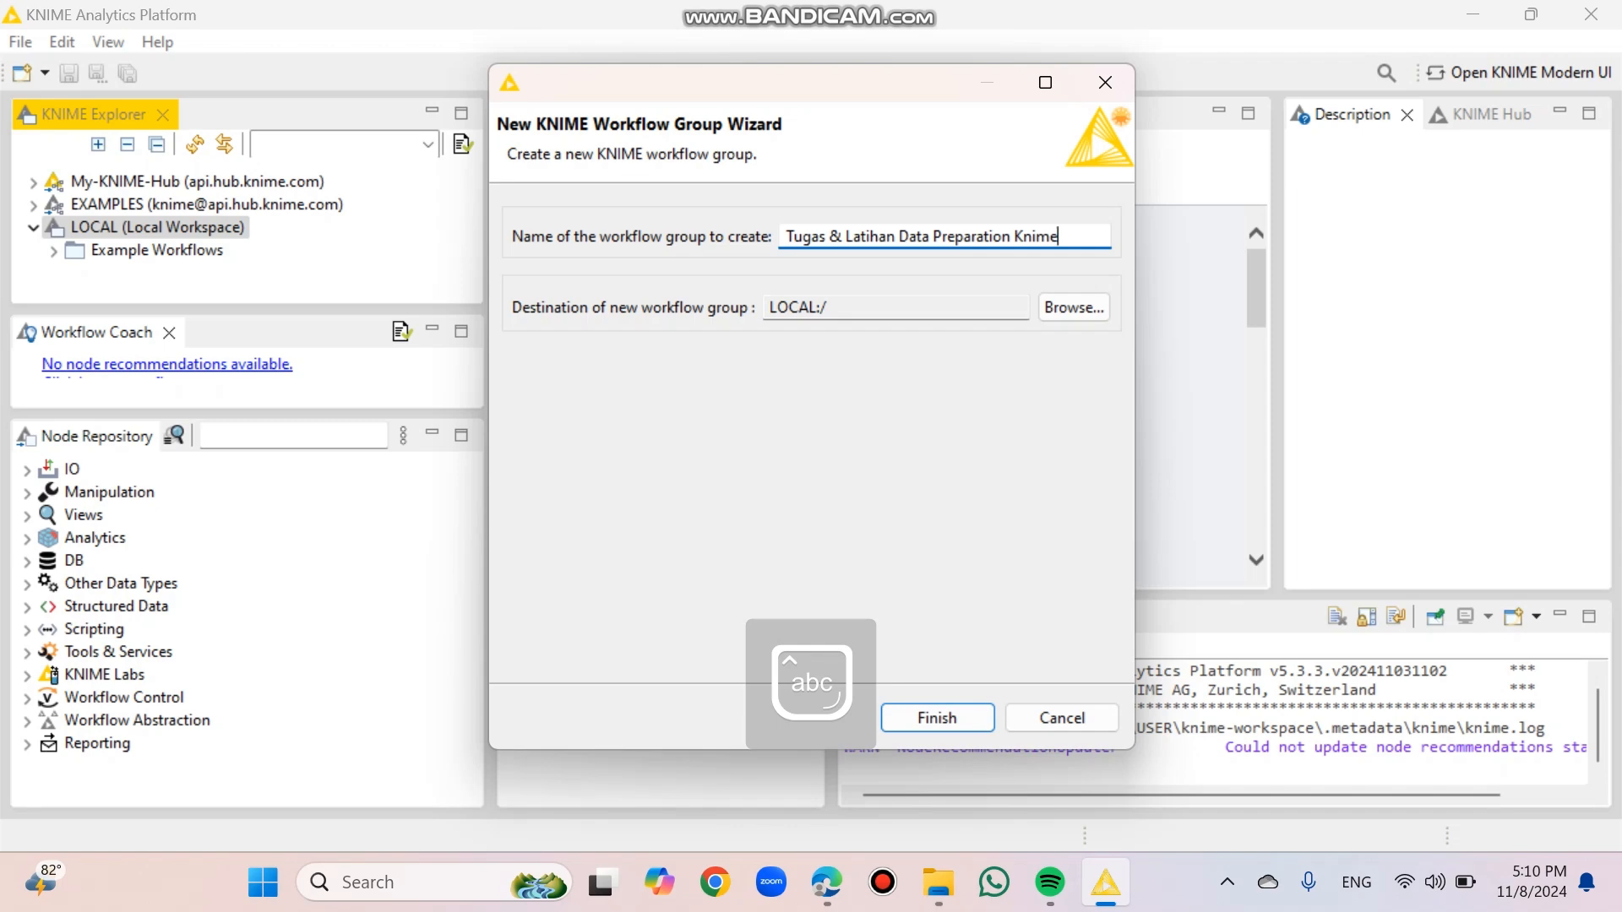
{"action": "key", "text": "Return"}
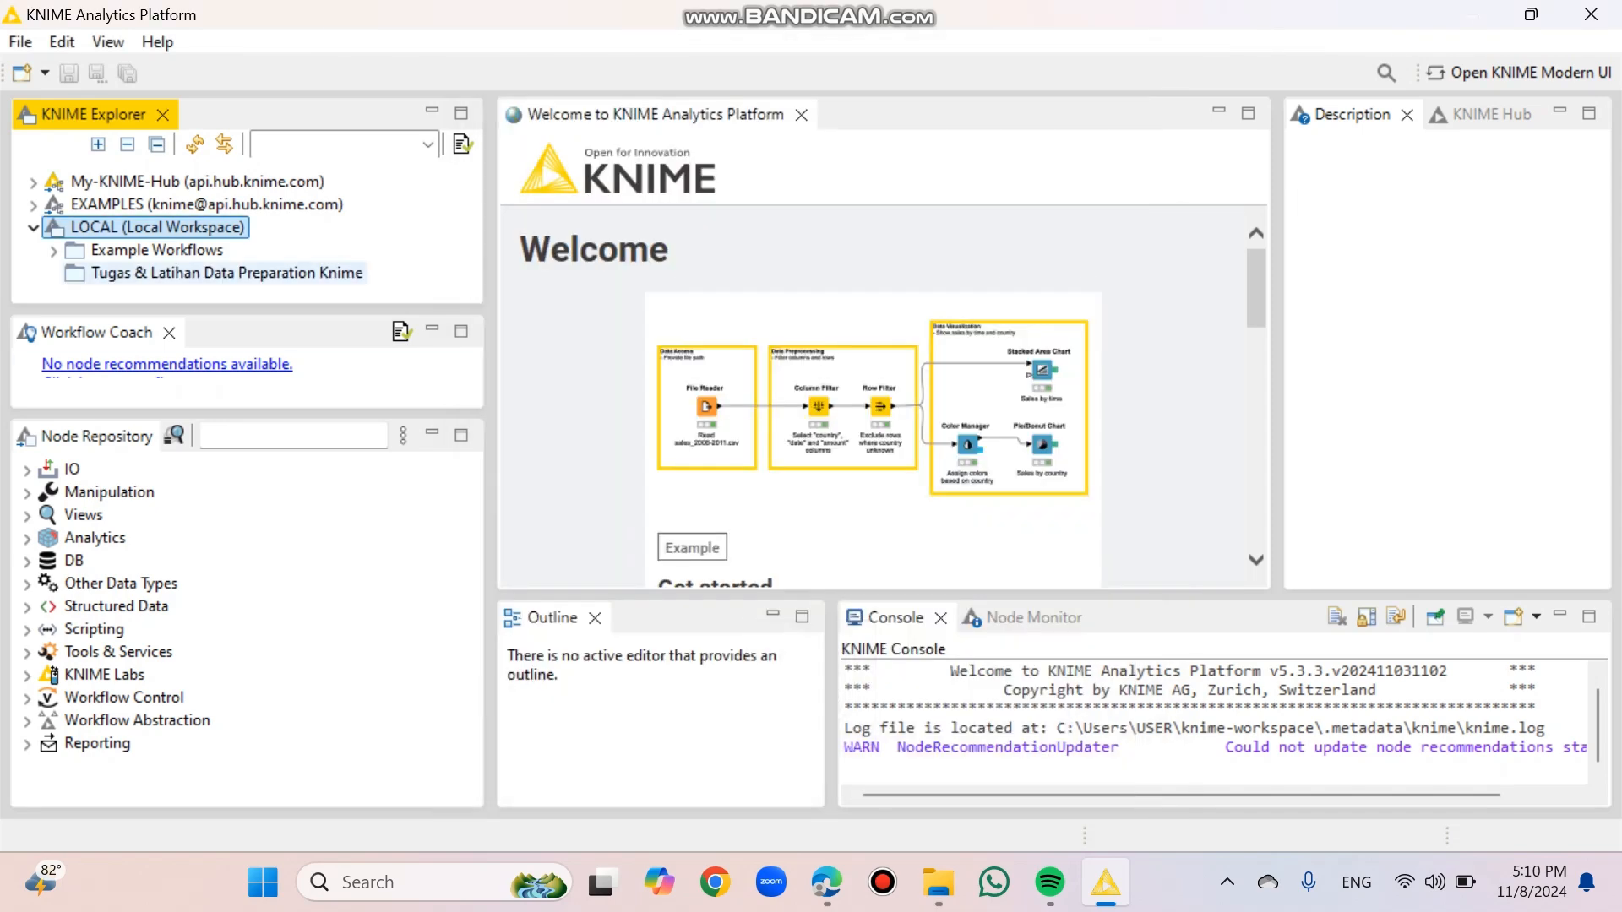
Step: Create a new workflow named "Data Penjualan" inside the Tugas & Latihan Data Preparation Knime group
{"action": "left_click", "coordinate": [227, 273]}
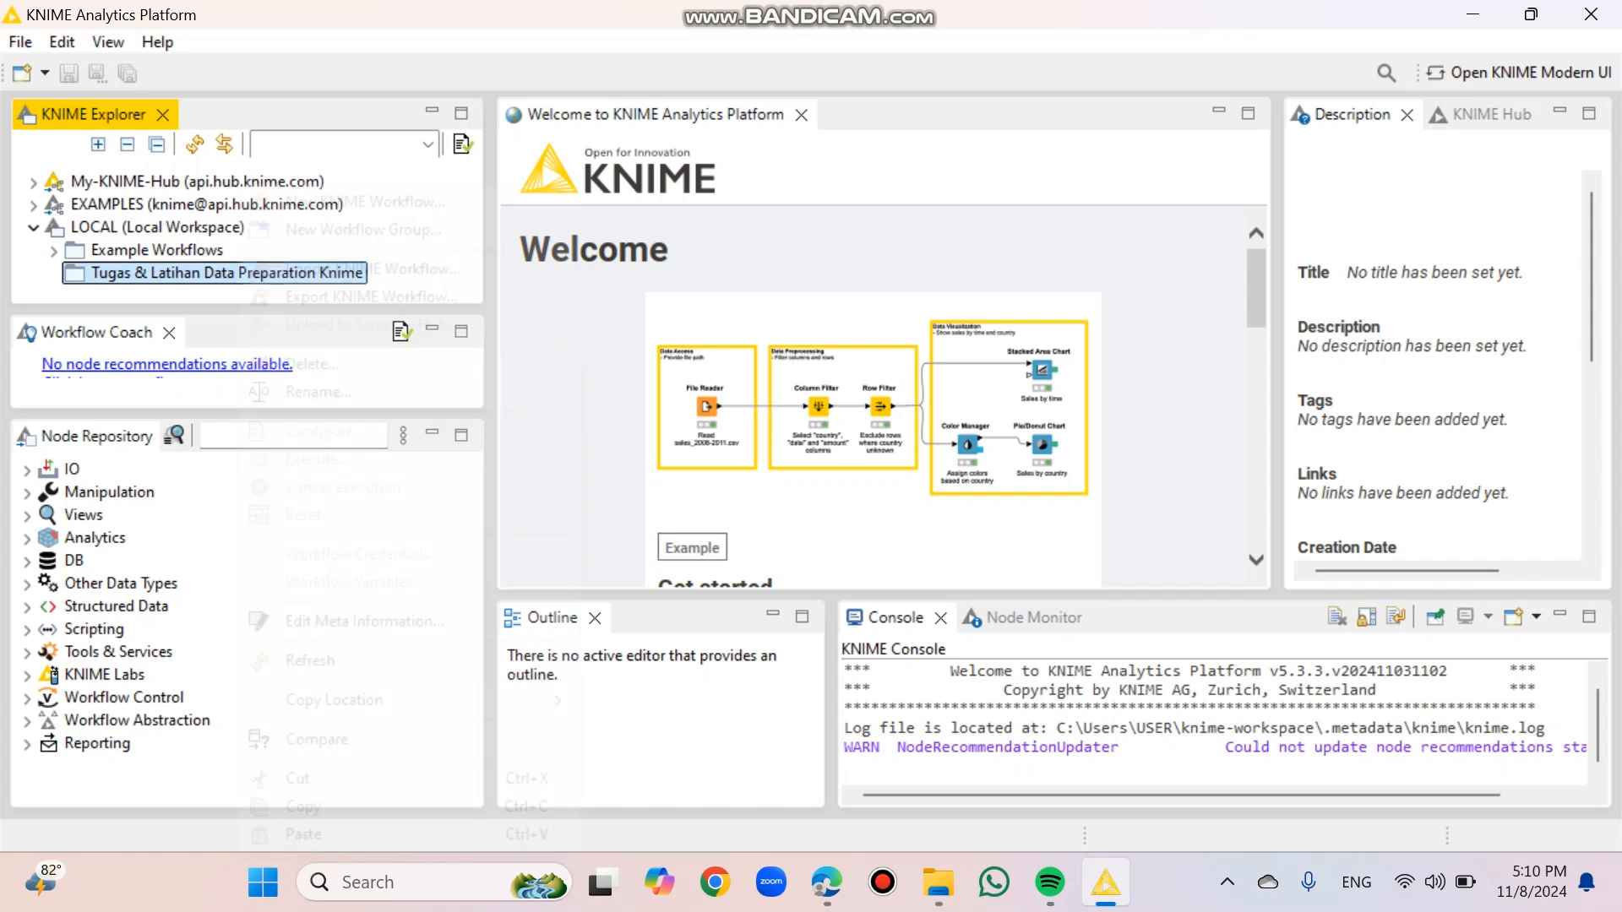
{"action": "right_click", "coordinate": [239, 272]}
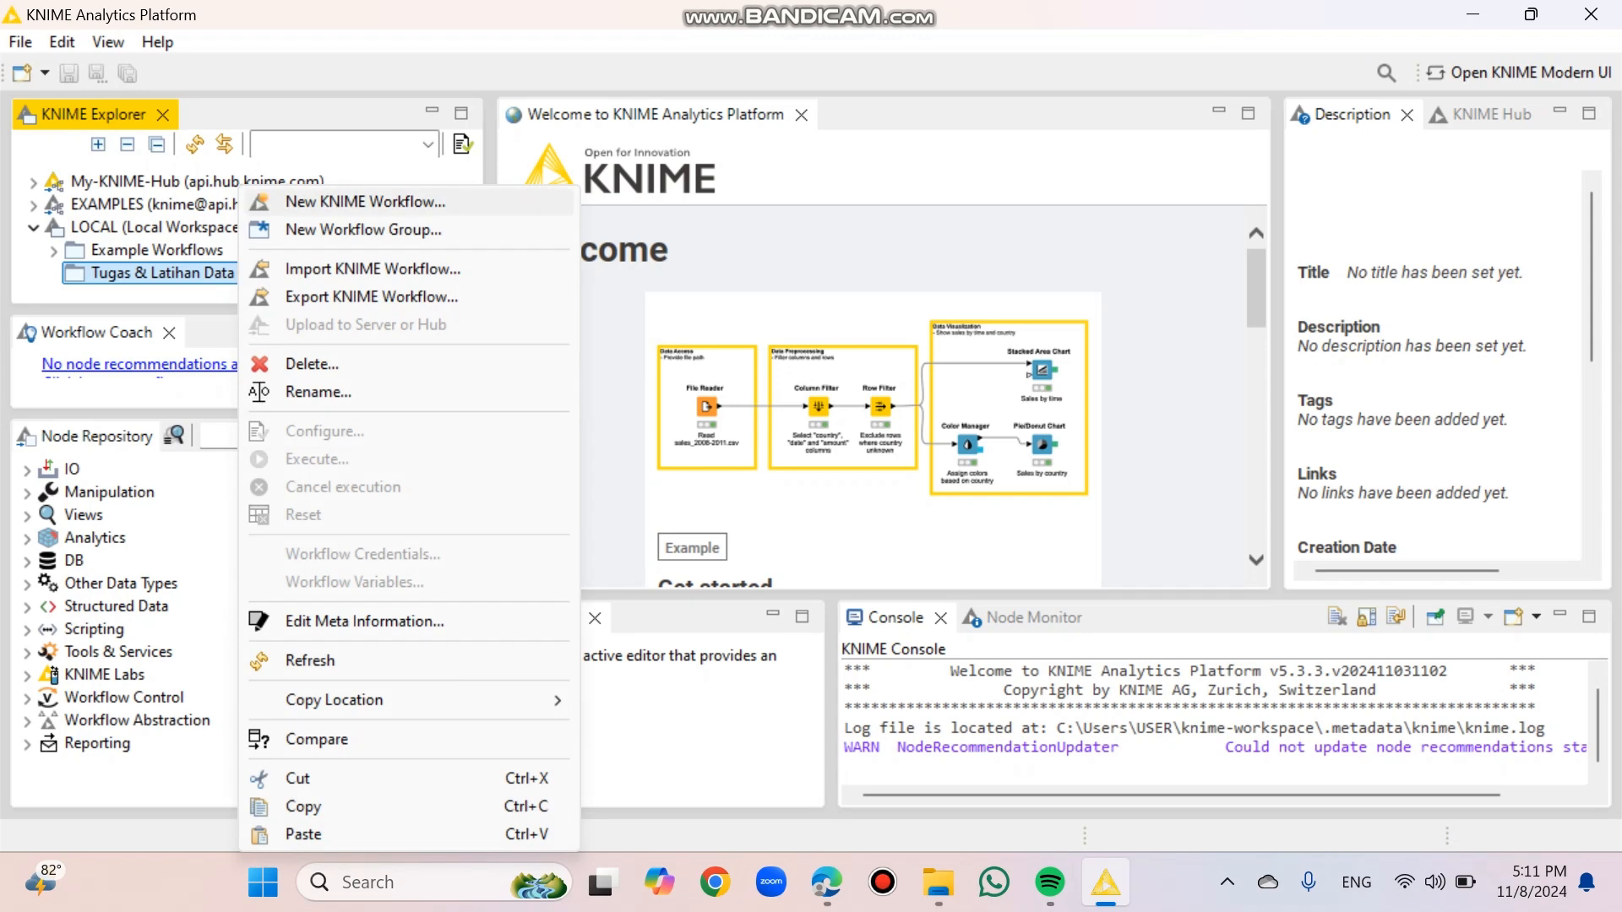
{"action": "left_click", "coordinate": [365, 201]}
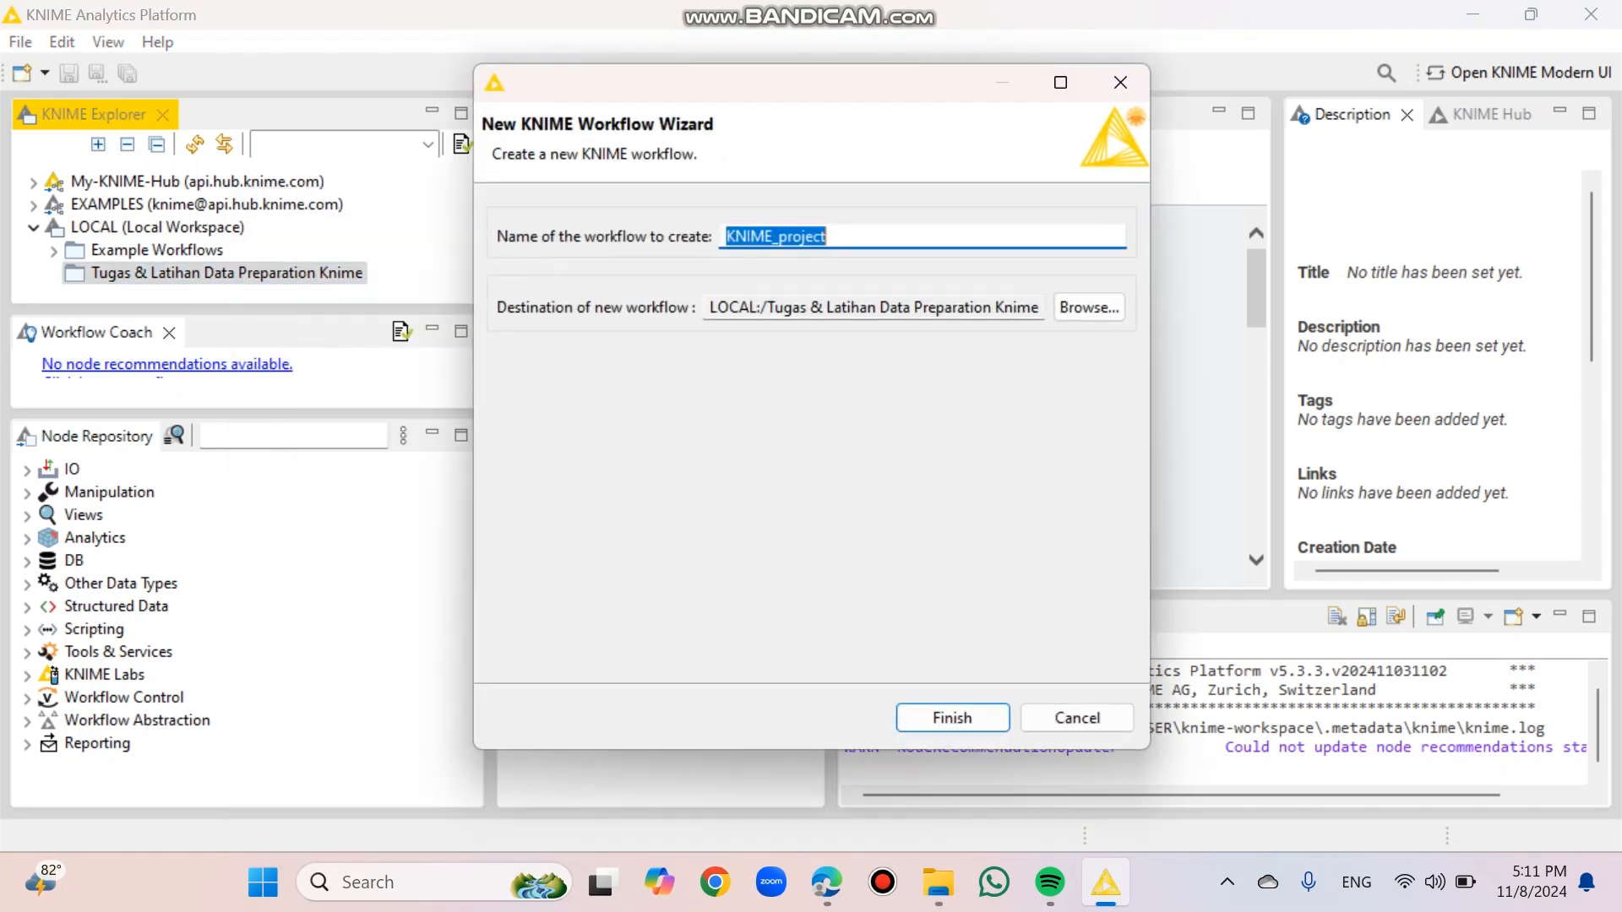
{"action": "key", "text": "BackSpace"}
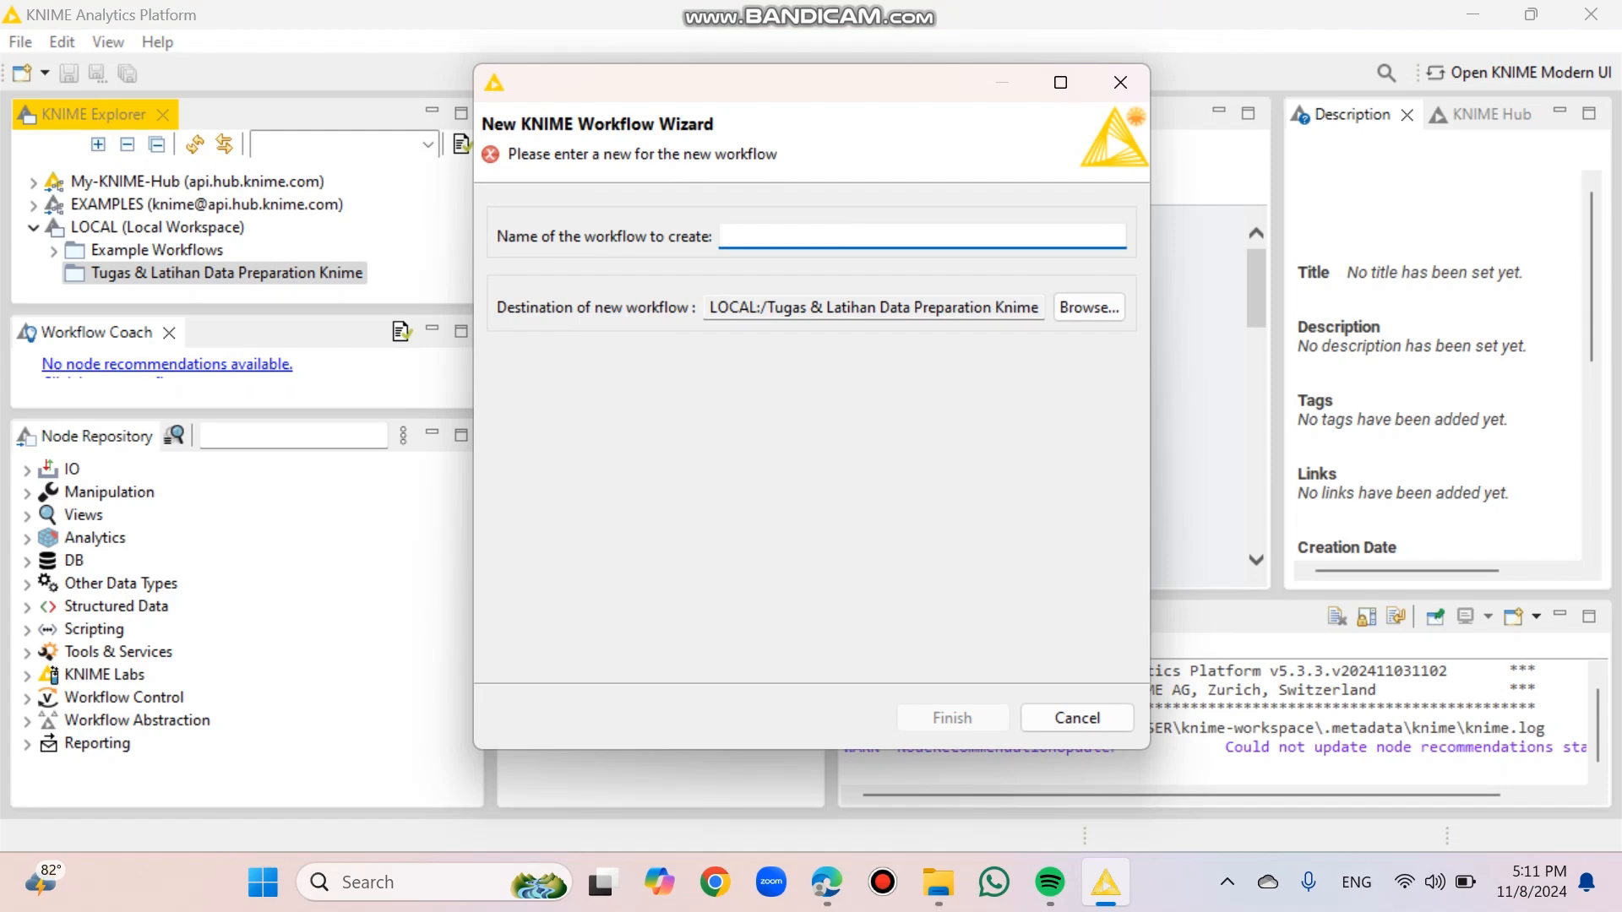
{"action": "type", "text": "da"}
{"action": "key", "text": "BackSpace"}
{"action": "key", "text": "BackSpace"}
{"action": "key", "text": "Caps_Lock"}
{"action": "type", "text": "D"}
{"action": "key", "text": "Caps_Lock"}
{"action": "type", "text": "ata"}
{"action": "key", "text": "Caps_Lock"}
{"action": "type", "text": "P"}
{"action": "key", "text": "Caps_Lock"}
{"action": "type", "text": "enju"}
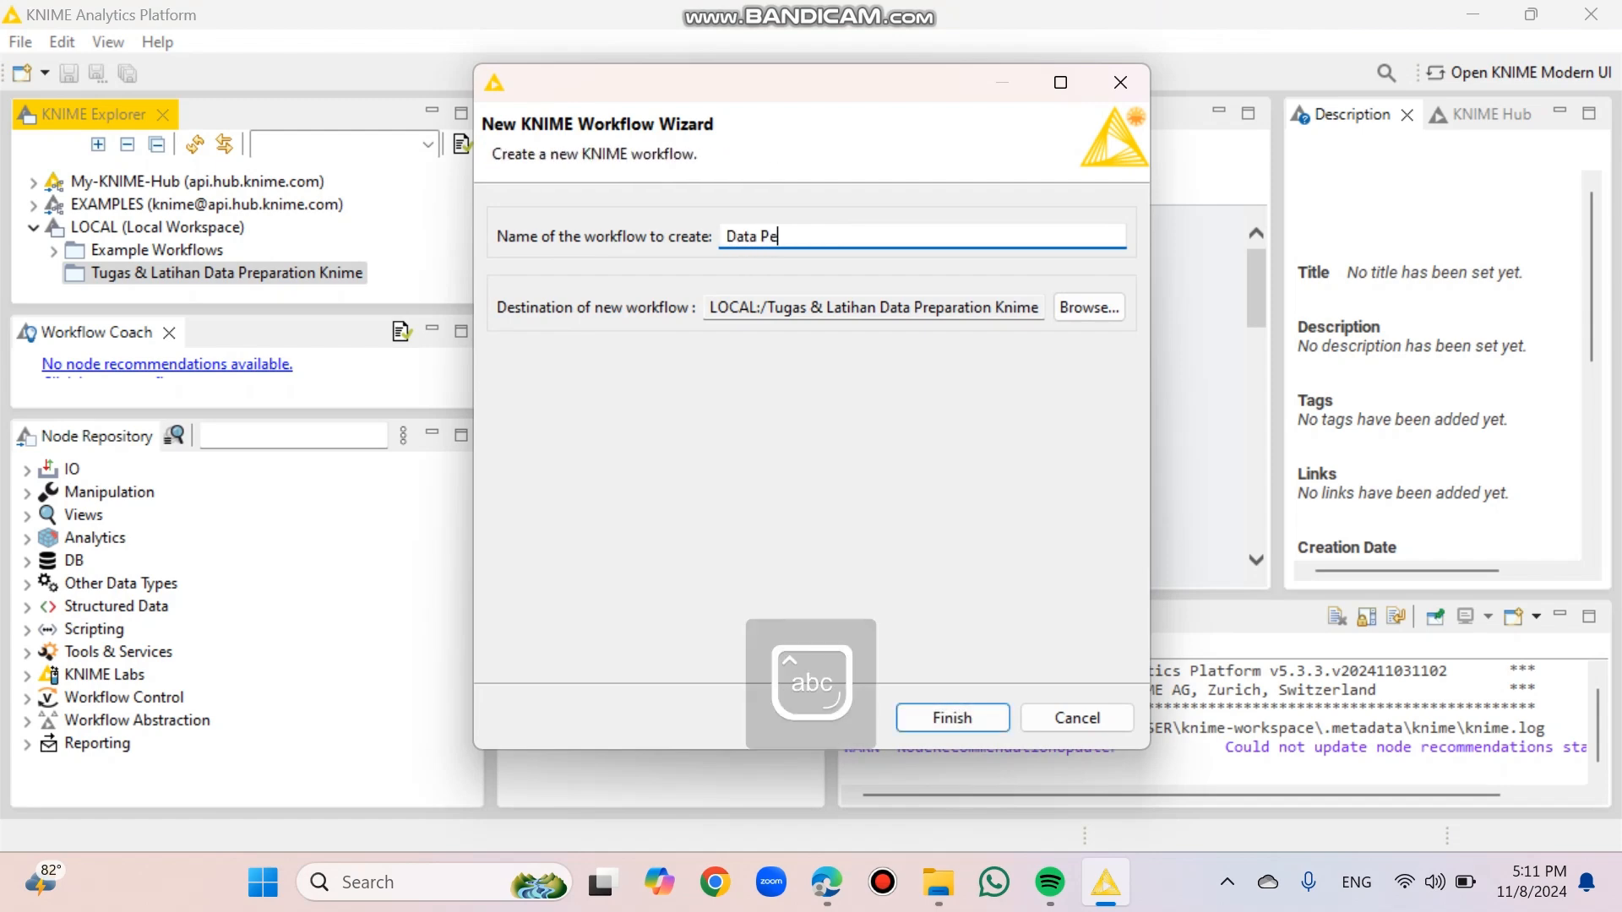
{"action": "type", "text": "alan"}
{"action": "key", "text": "Return"}
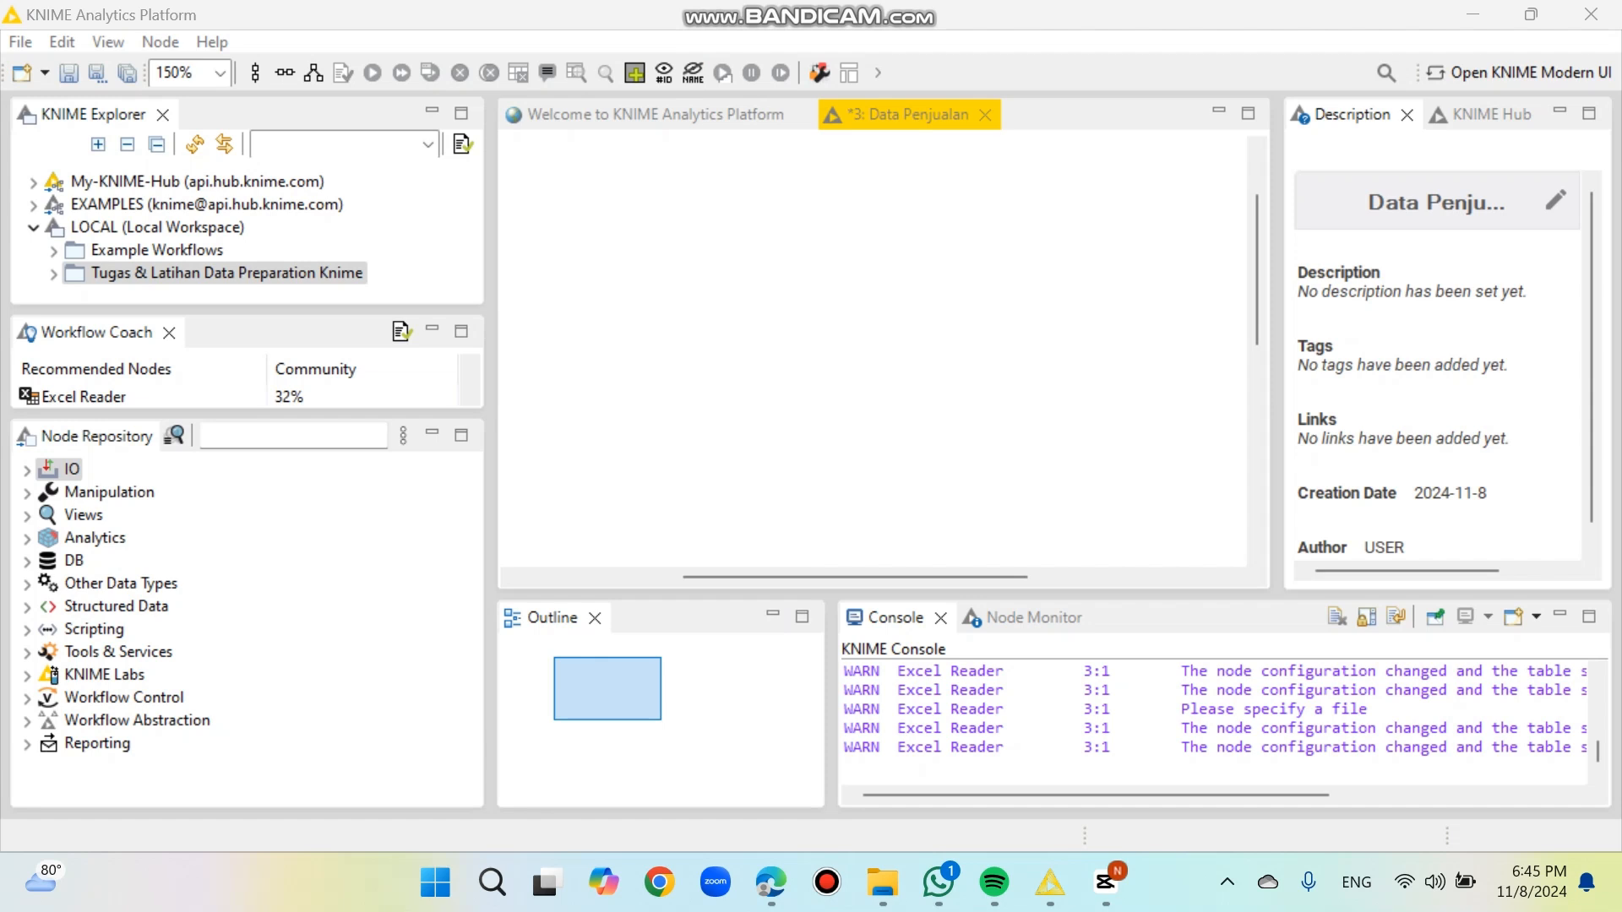
Step: Find the Excel Reader node in the node repository and add it to the Data Penjualan workflow
{"action": "left_click", "coordinate": [292, 436]}
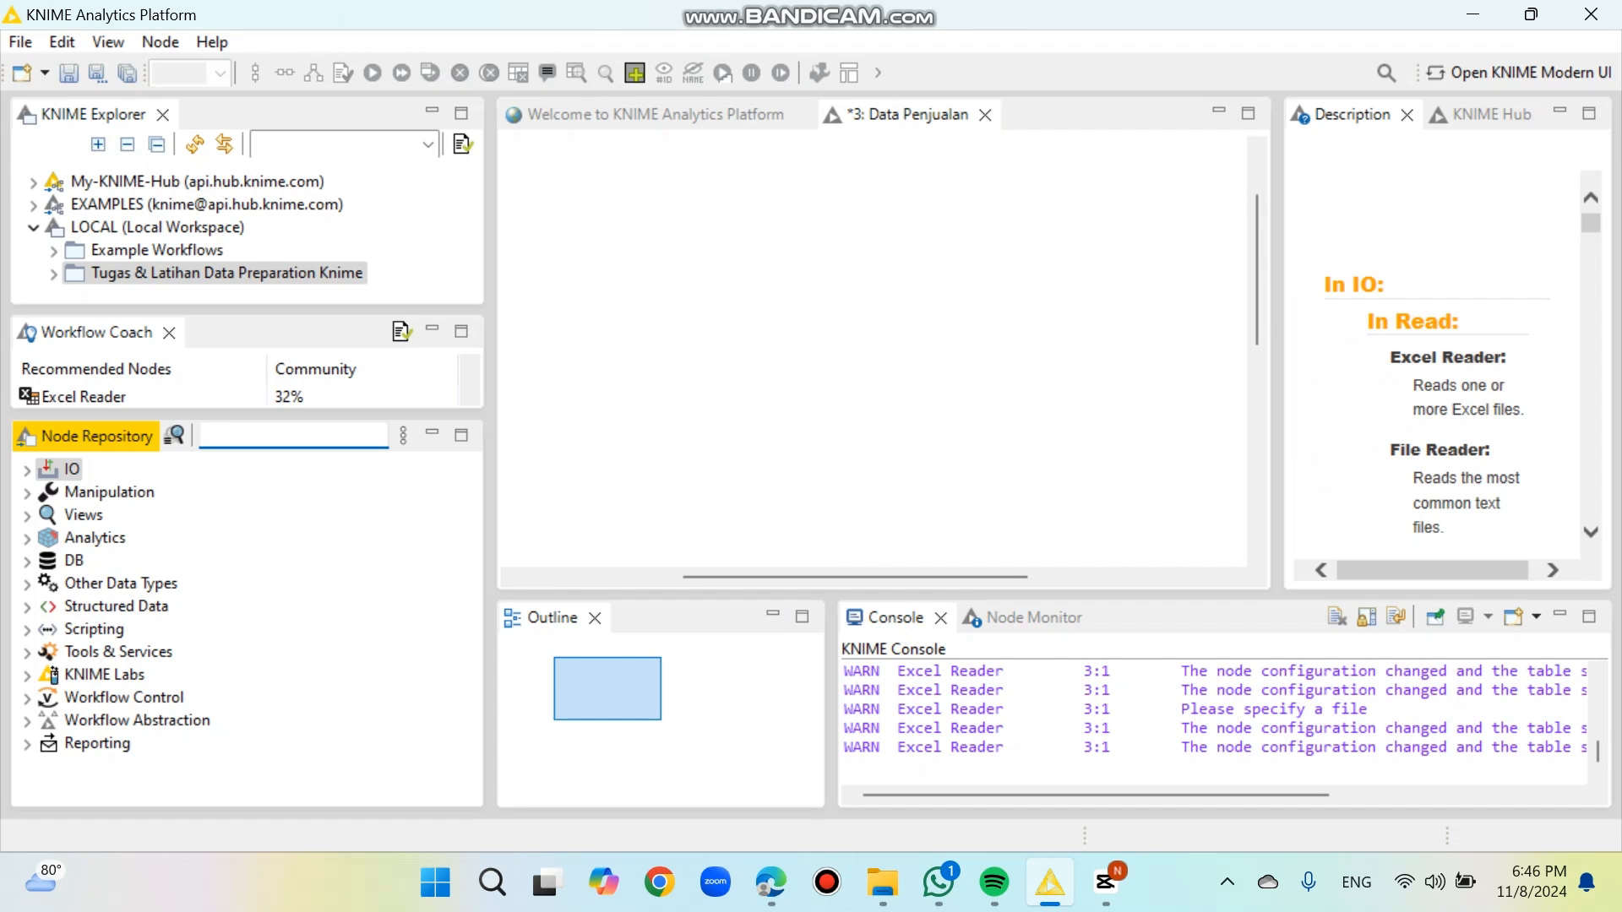
{"action": "type", "text": "xce"}
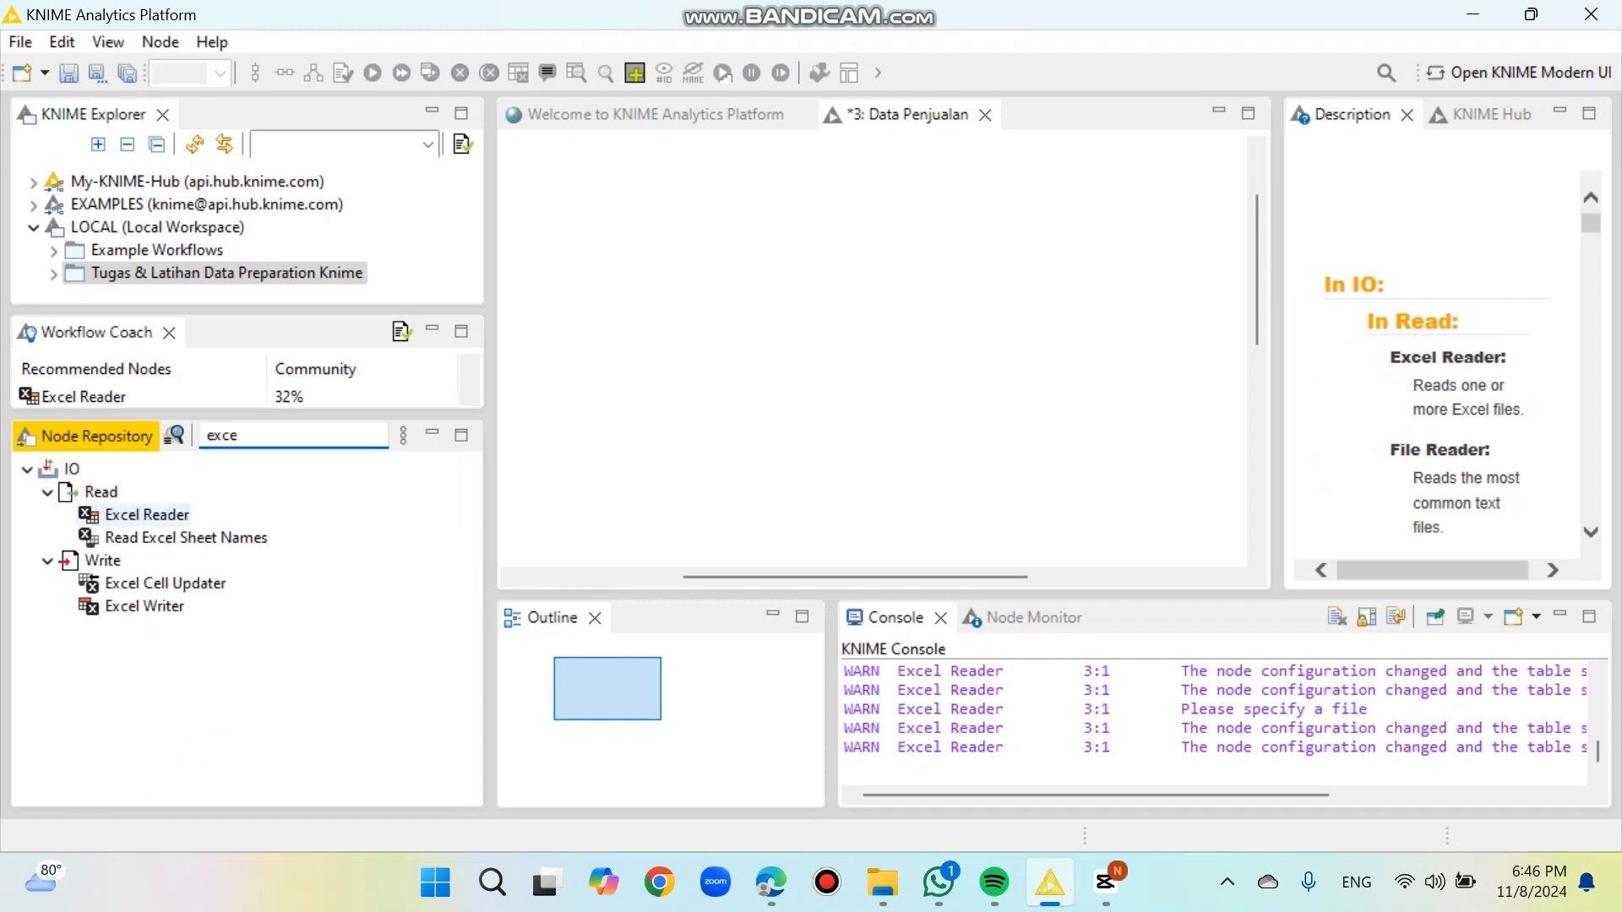
{"action": "double_click", "coordinate": [147, 514]}
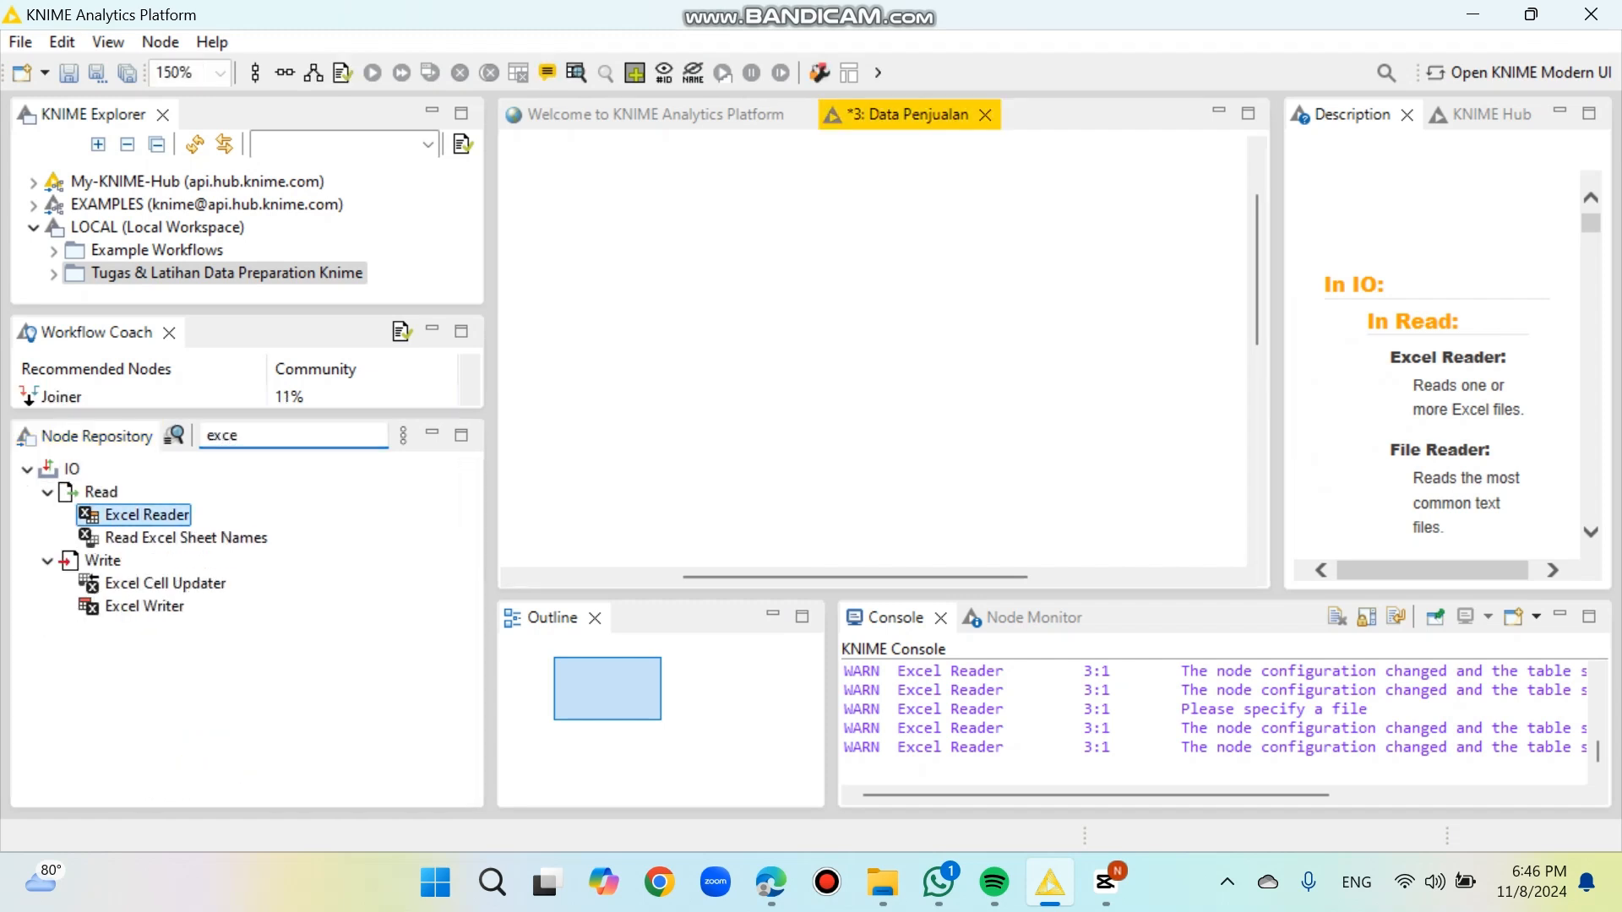
{"action": "scroll", "coordinate": [873, 351], "scroll_direction": "right", "scroll_amount": 5}
{"action": "scroll", "coordinate": [873, 352], "scroll_direction": "down", "scroll_amount": 2}
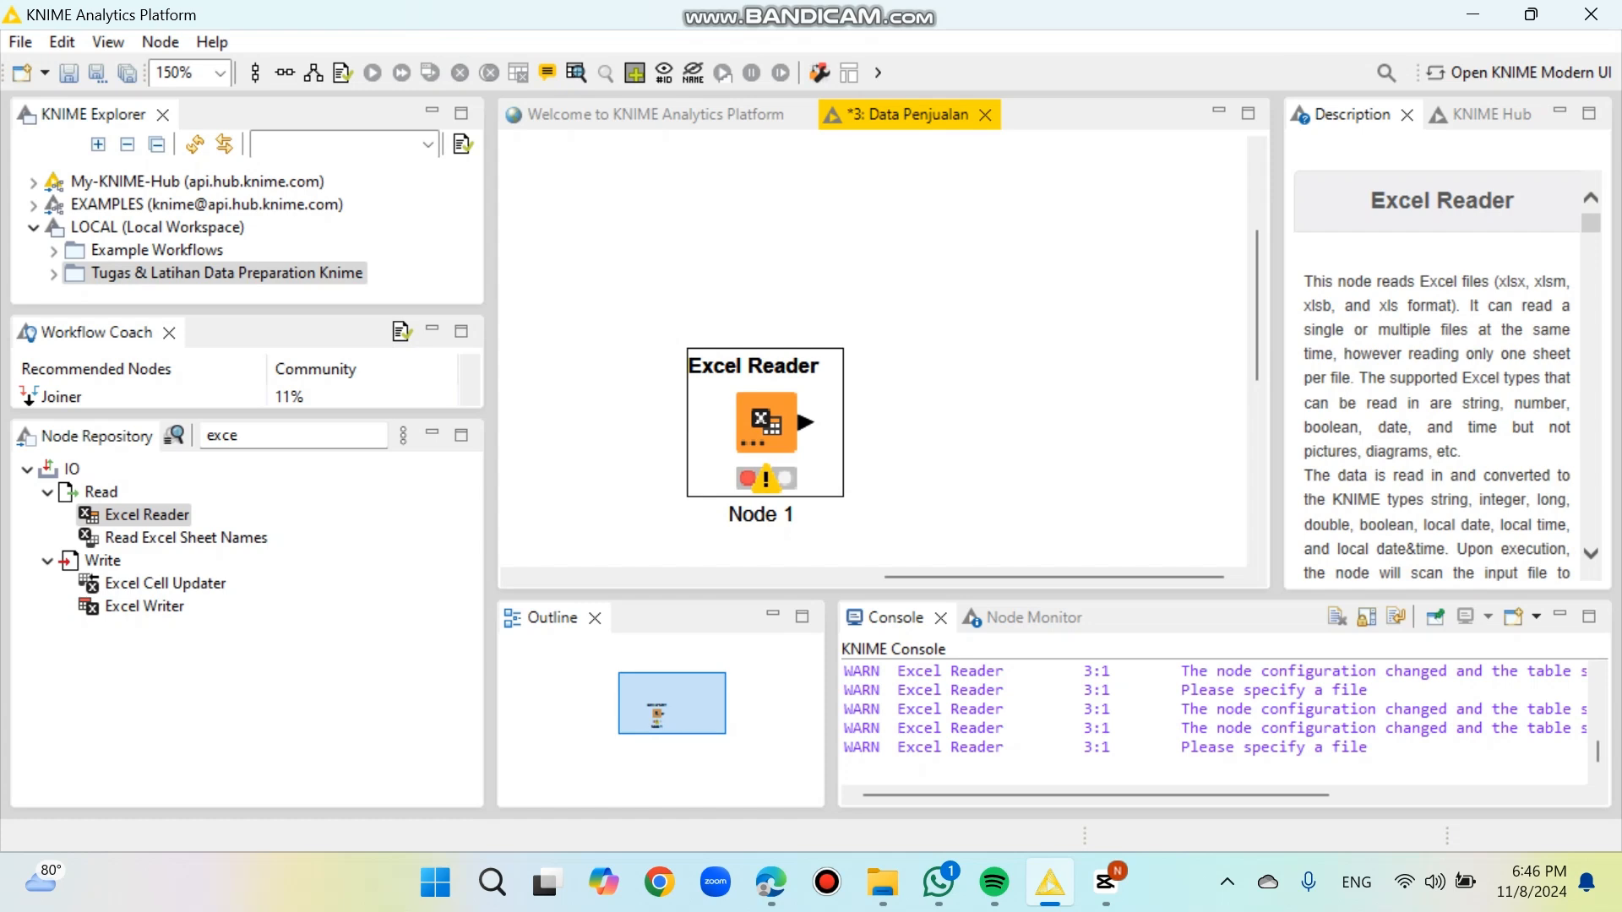
Step: Configure the Excel Reader node to read "Data Penjualan .xlsx" from C:\Users\USER\Downloads and accept the settings
{"action": "left_click", "coordinate": [749, 442]}
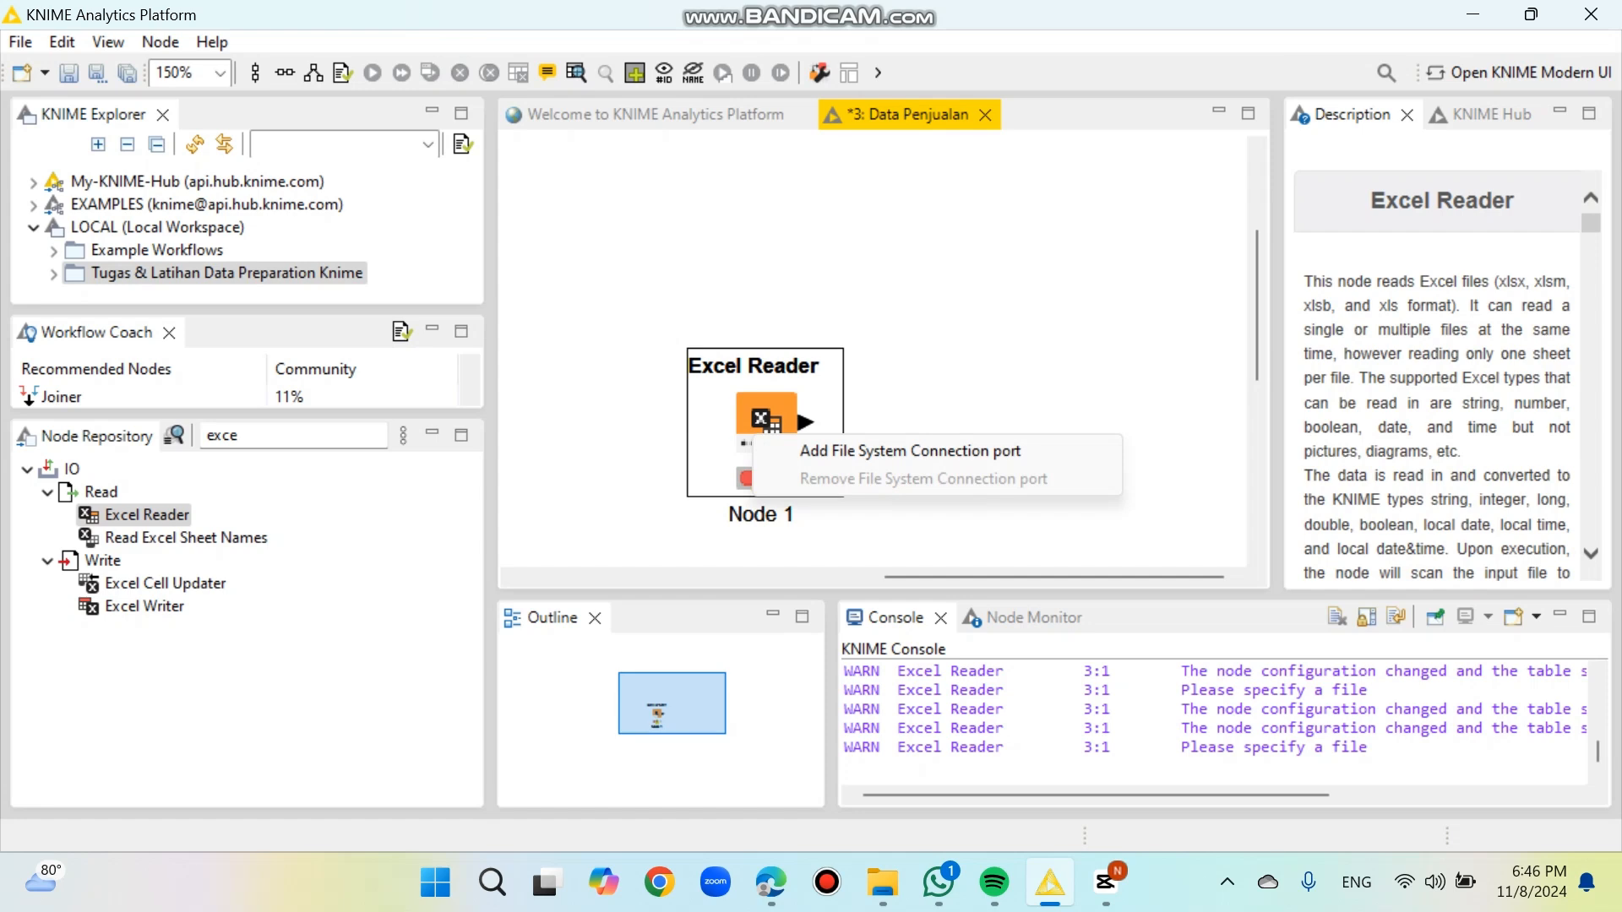
{"action": "double_click", "coordinate": [766, 414]}
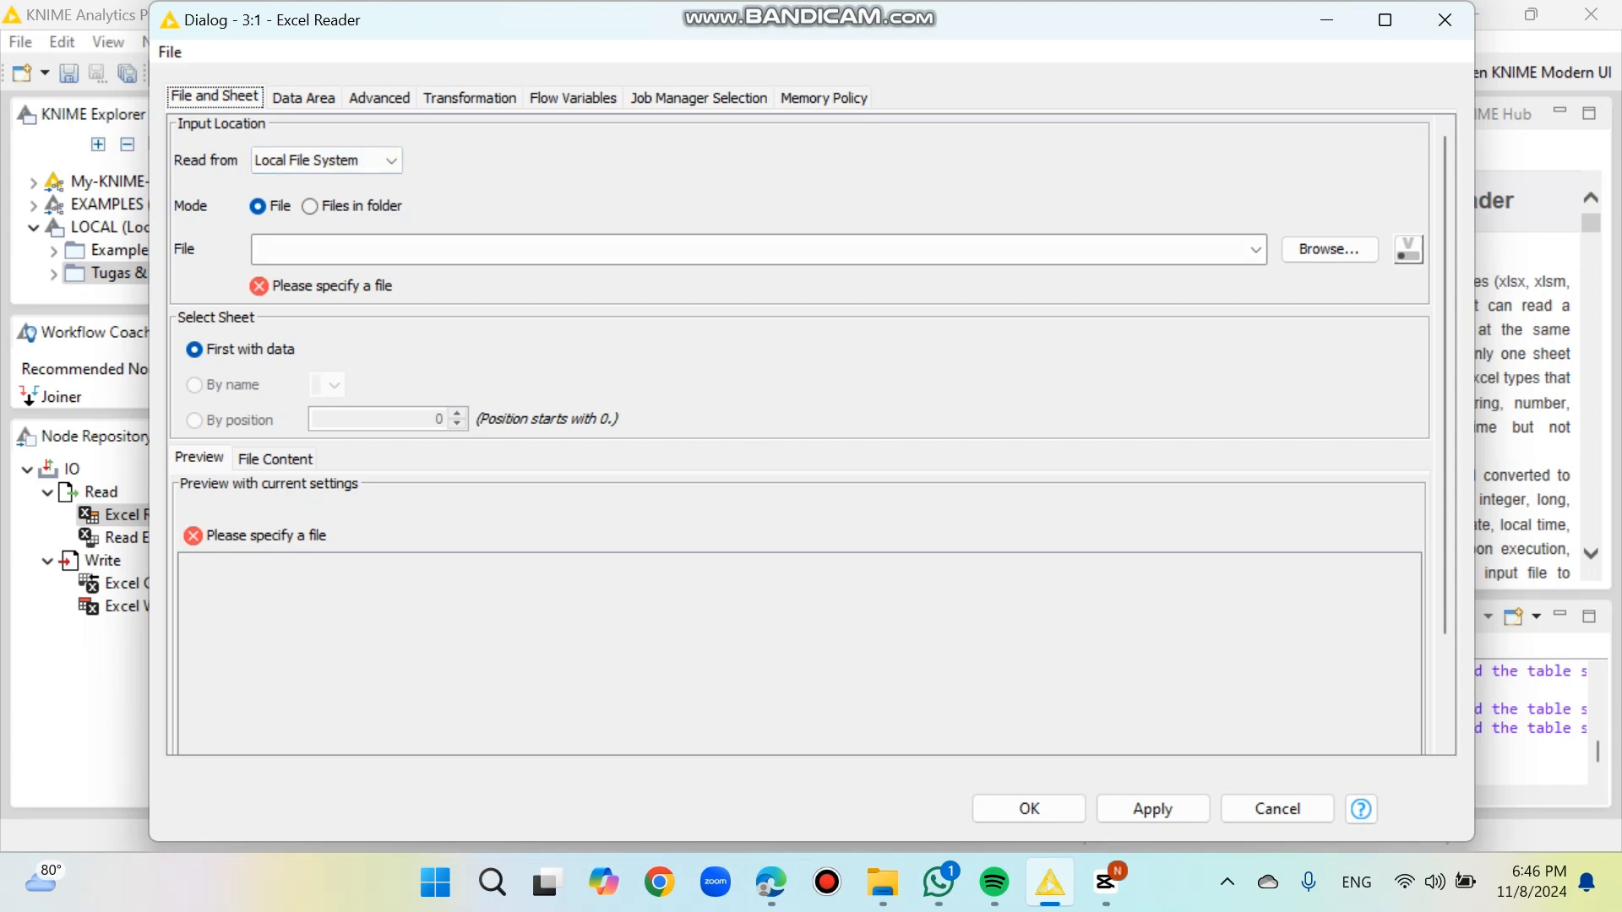
{"action": "left_click", "coordinate": [1329, 249]}
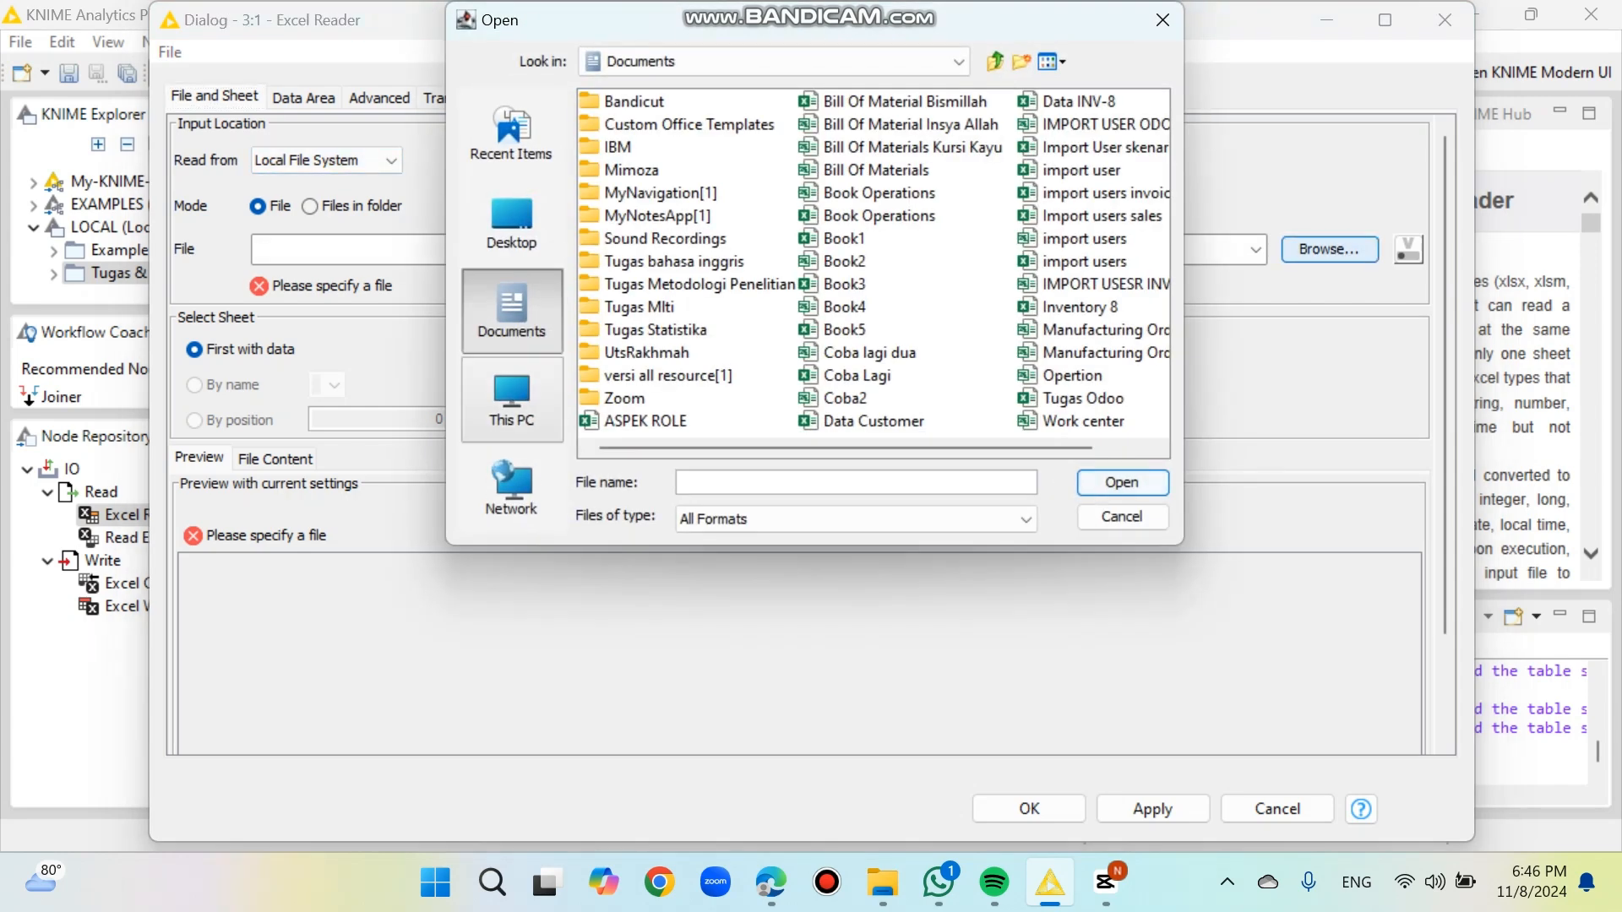
{"action": "left_click", "coordinate": [512, 400]}
{"action": "double_click", "coordinate": [650, 103]}
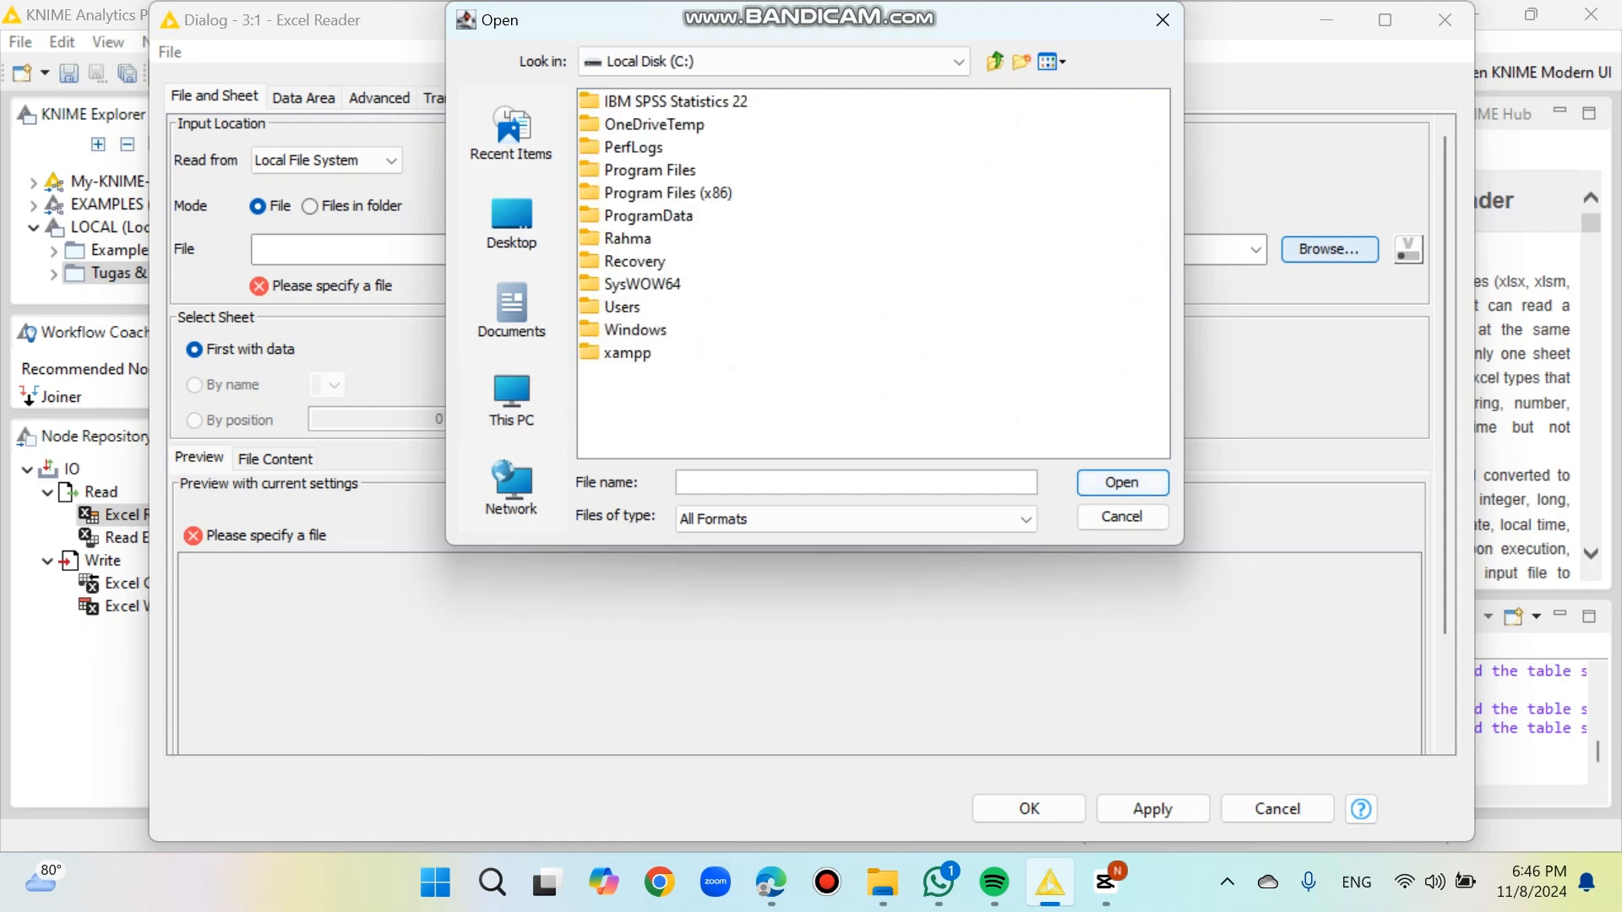
{"action": "double_click", "coordinate": [623, 307]}
{"action": "double_click", "coordinate": [622, 170]}
{"action": "double_click", "coordinate": [641, 398]}
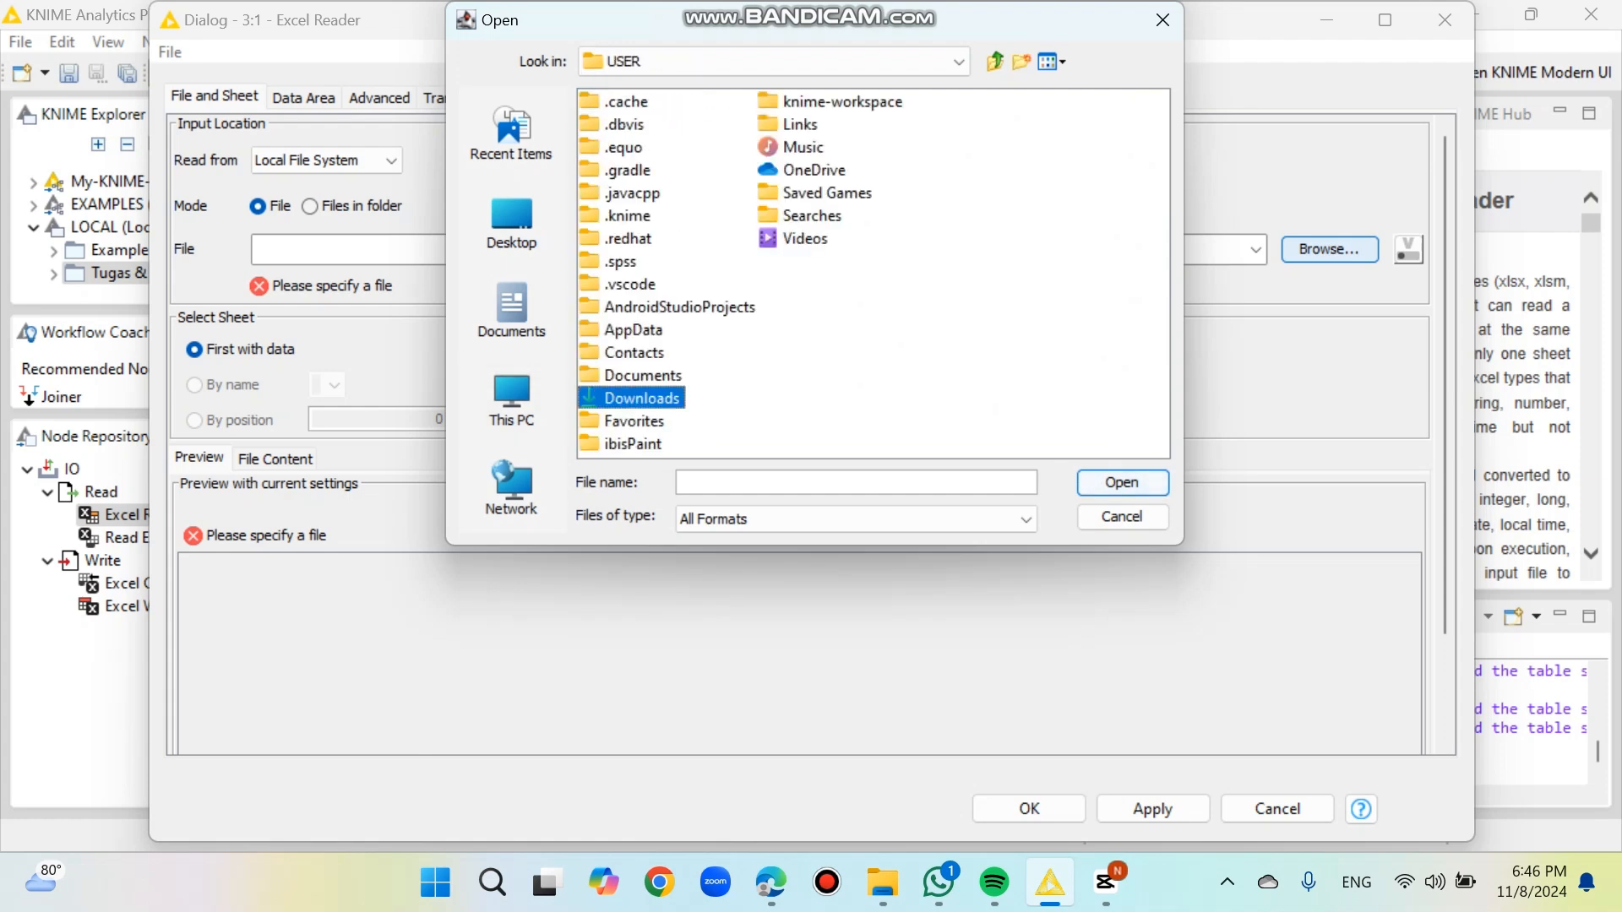
{"action": "left_click_drag", "start_coordinate": [667, 448], "coordinate": [1020, 447]}
{"action": "double_click", "coordinate": [654, 238]}
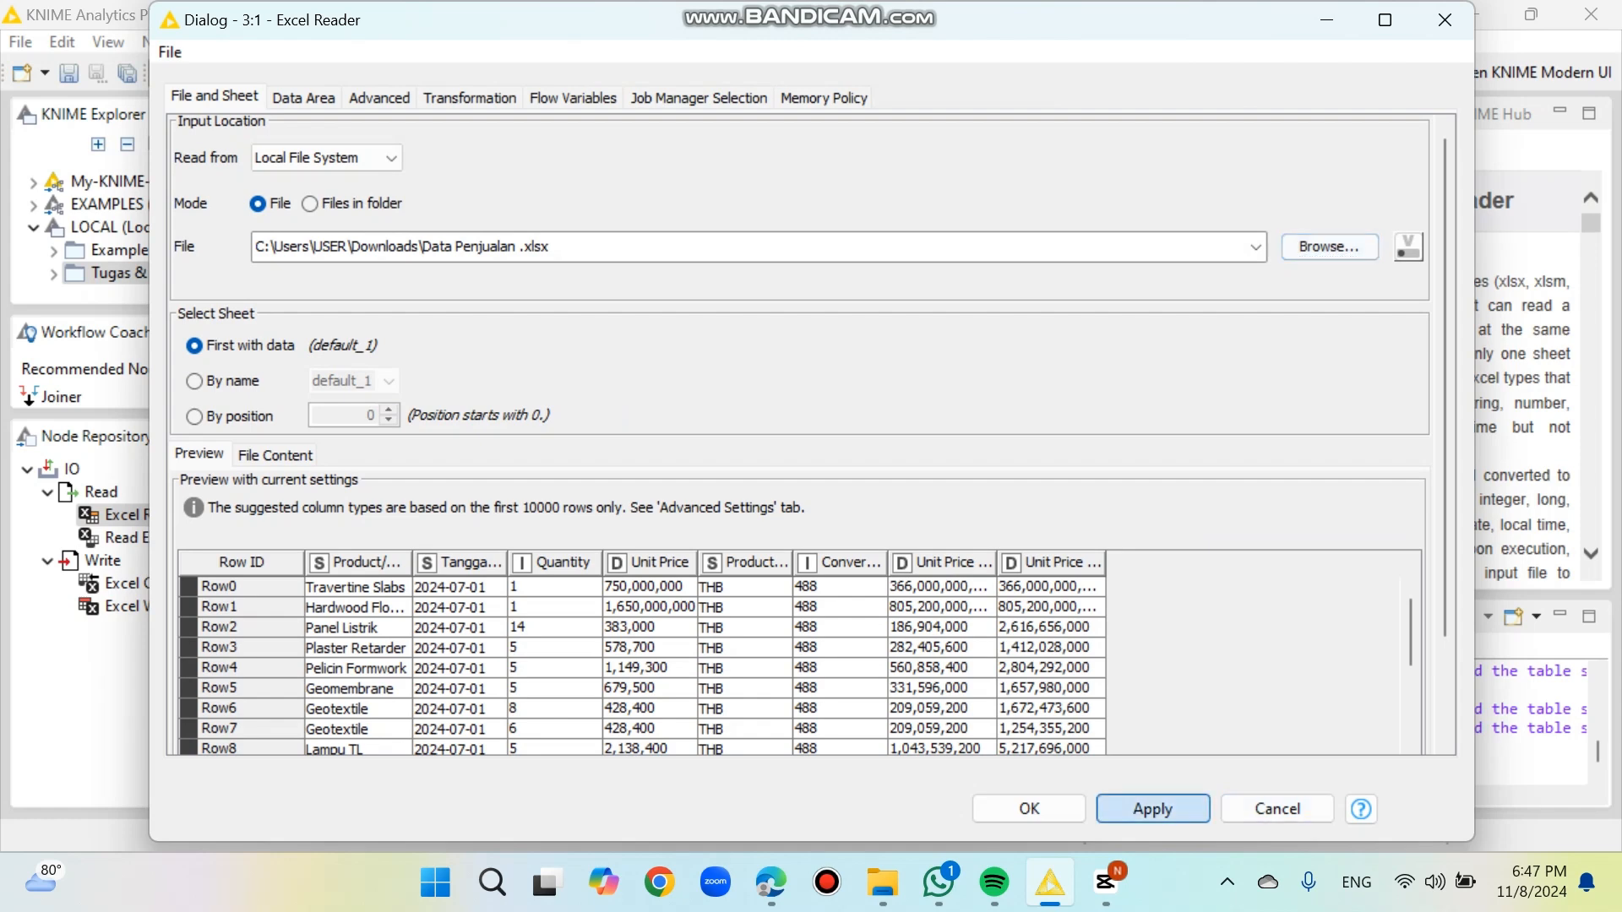
{"action": "left_click", "coordinate": [1029, 809]}
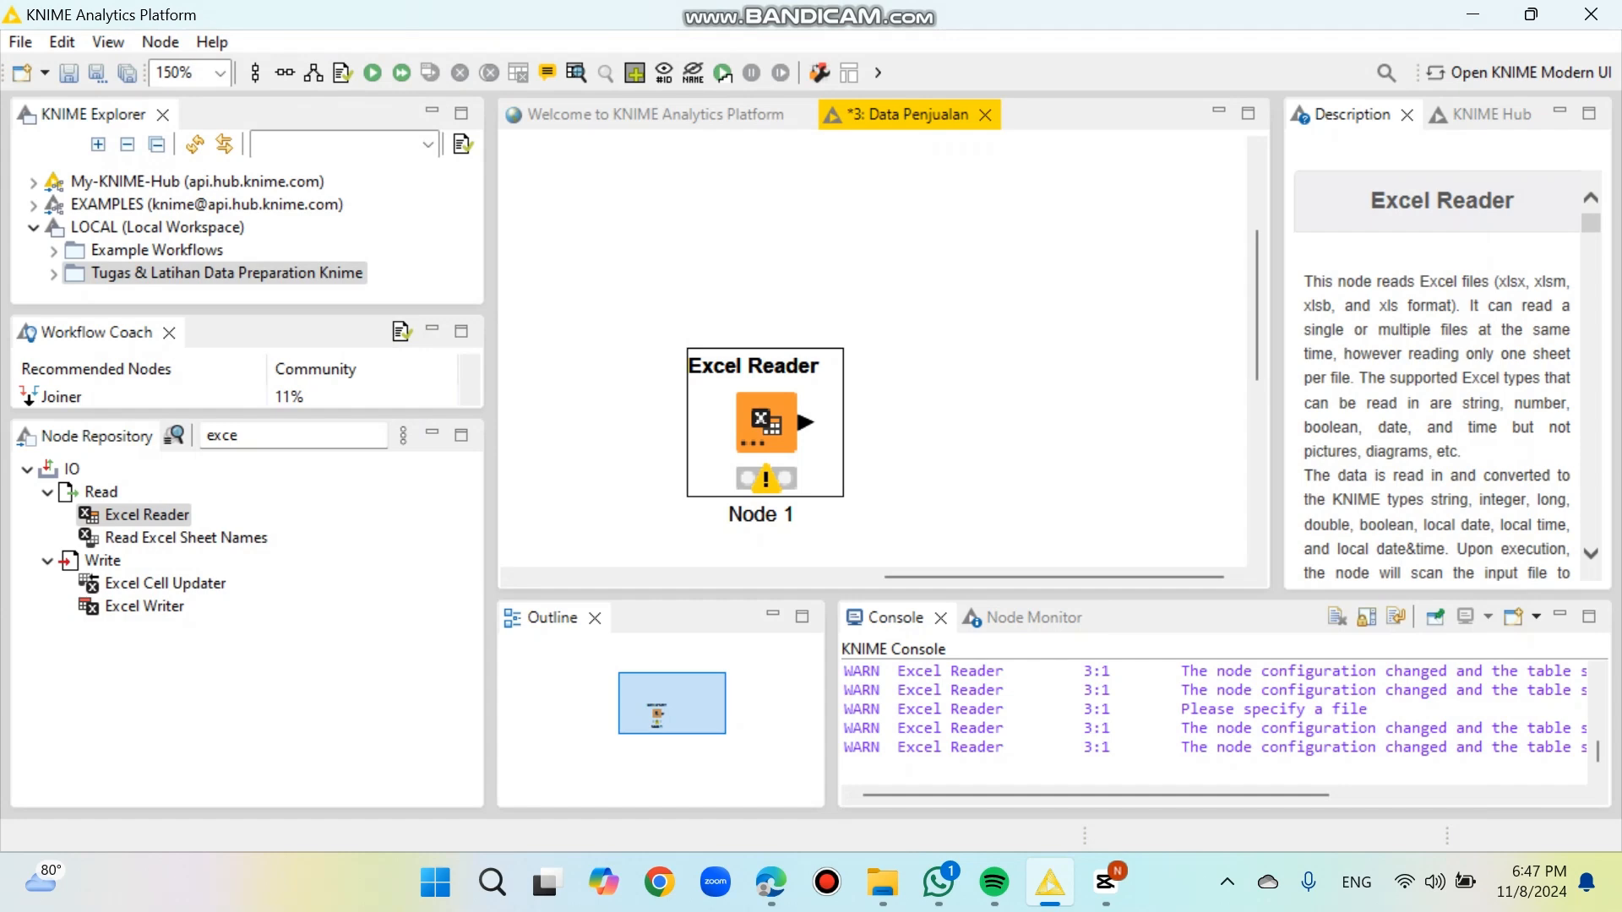
{"action": "scroll", "coordinate": [870, 461], "scroll_direction": "up", "scroll_amount": 2}
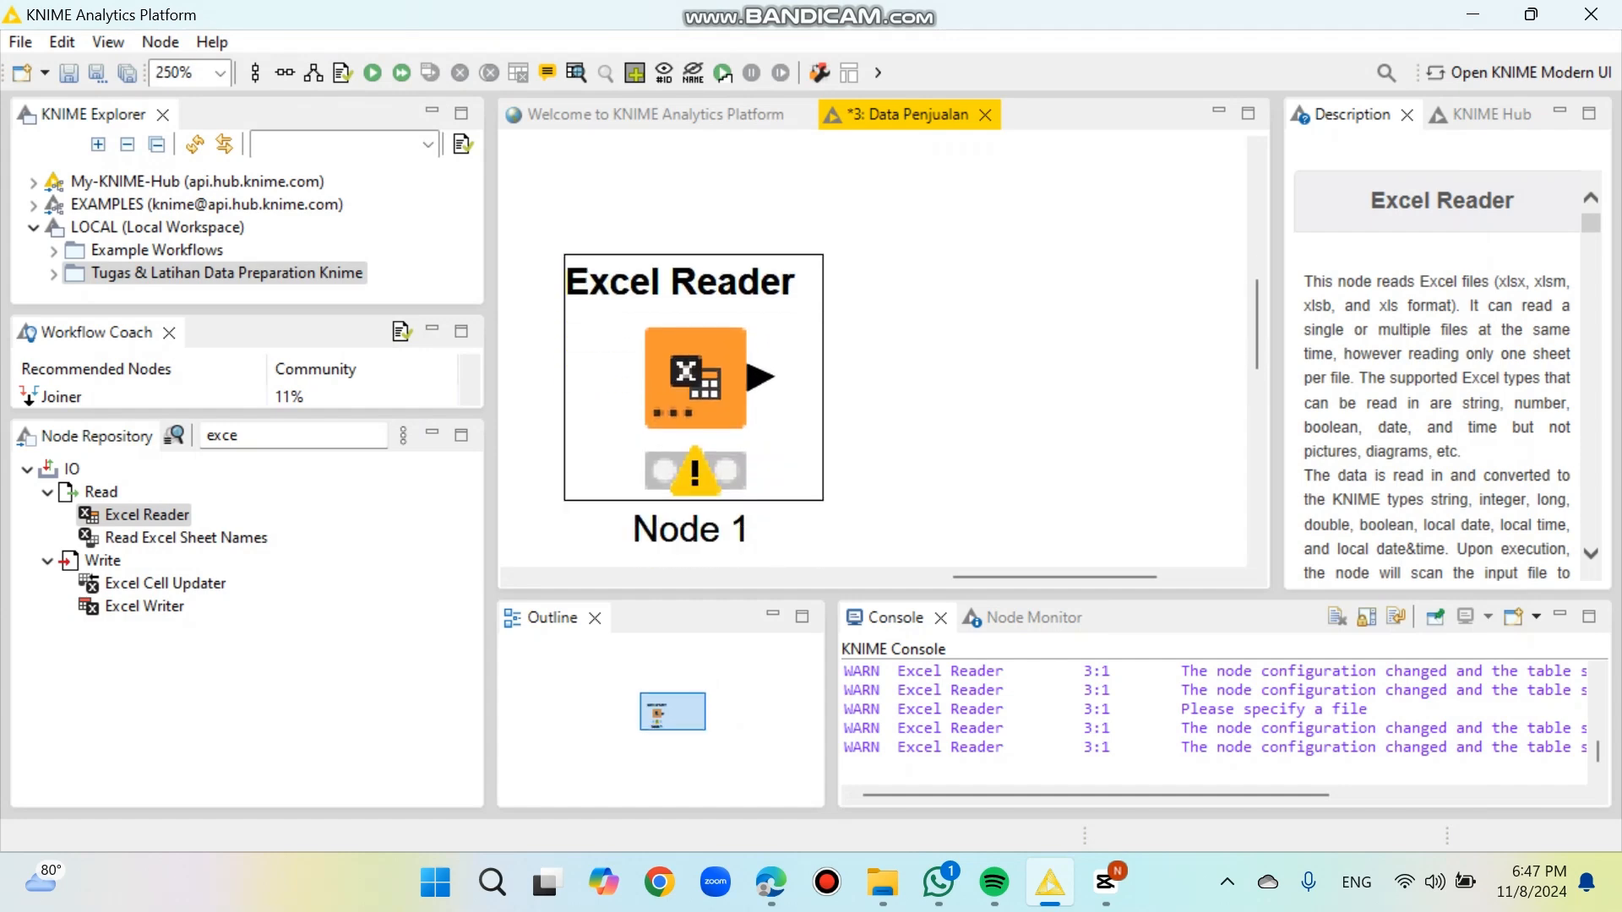
Step: Execute the Excel Reader node and open its output table
{"action": "scroll", "coordinate": [872, 355], "scroll_direction": "down", "scroll_amount": 2}
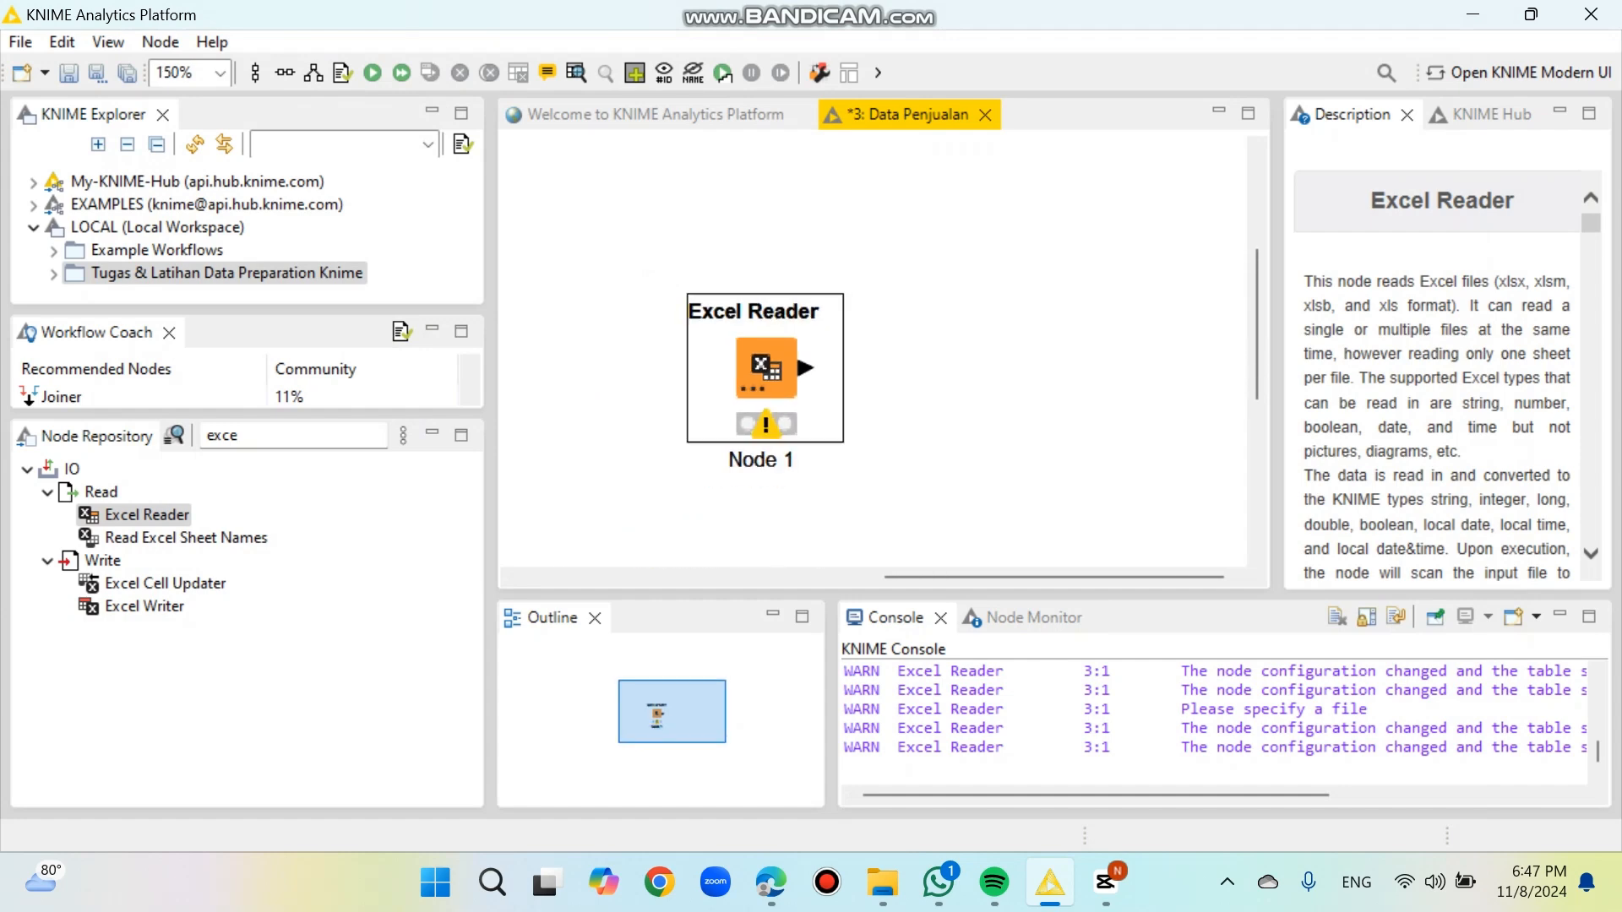
{"action": "scroll", "coordinate": [872, 355], "scroll_direction": "up", "scroll_amount": 1}
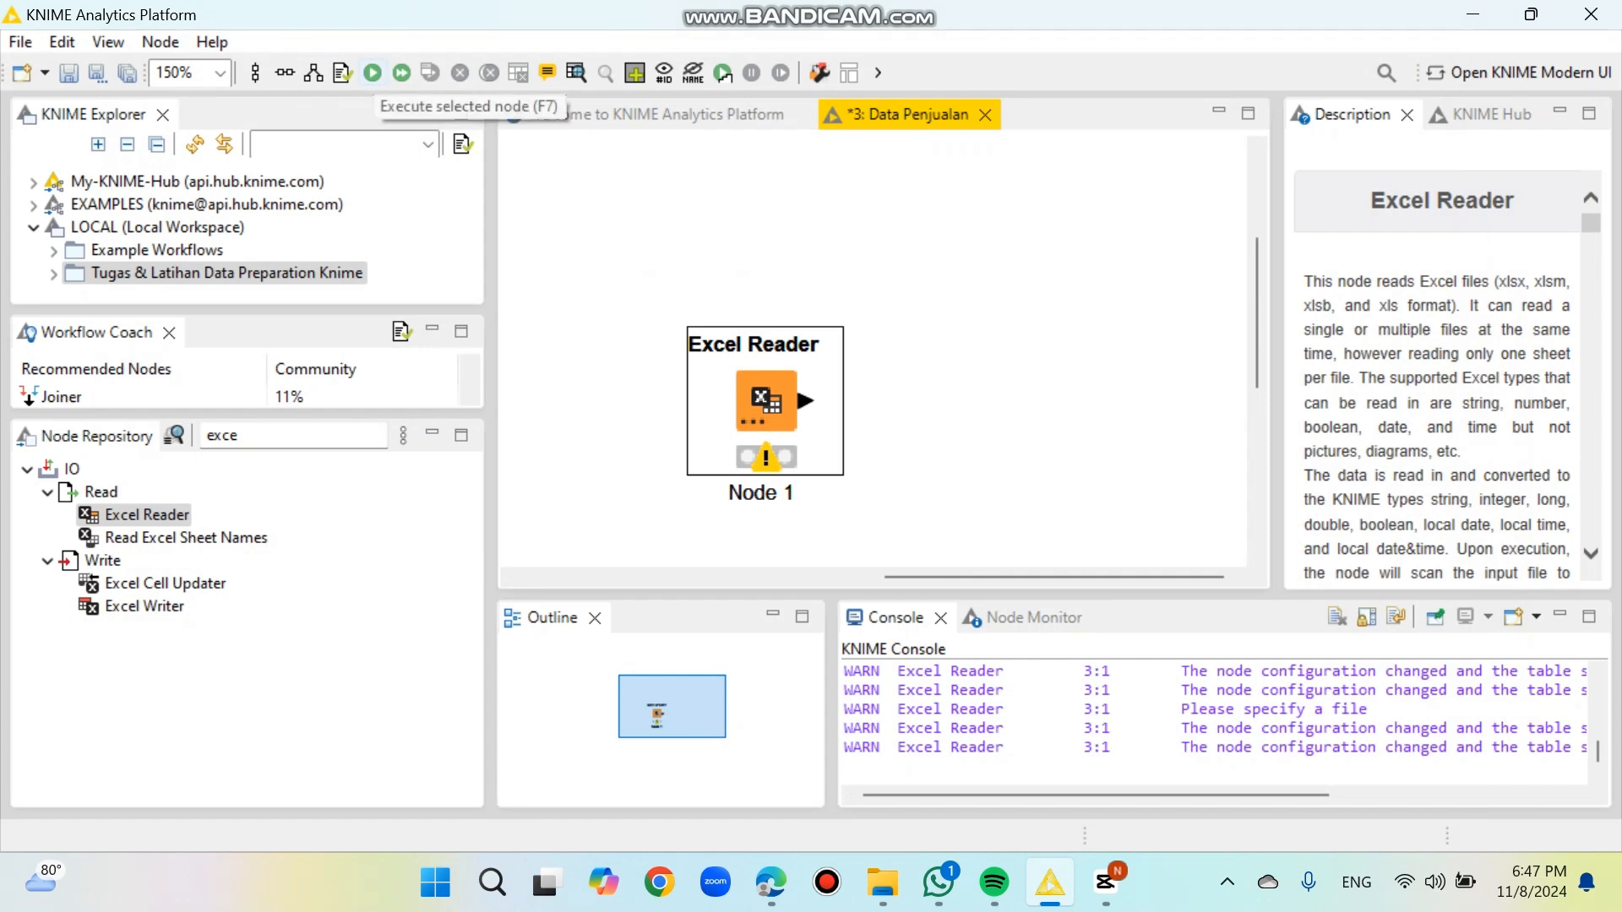
{"action": "left_click", "coordinate": [372, 73]}
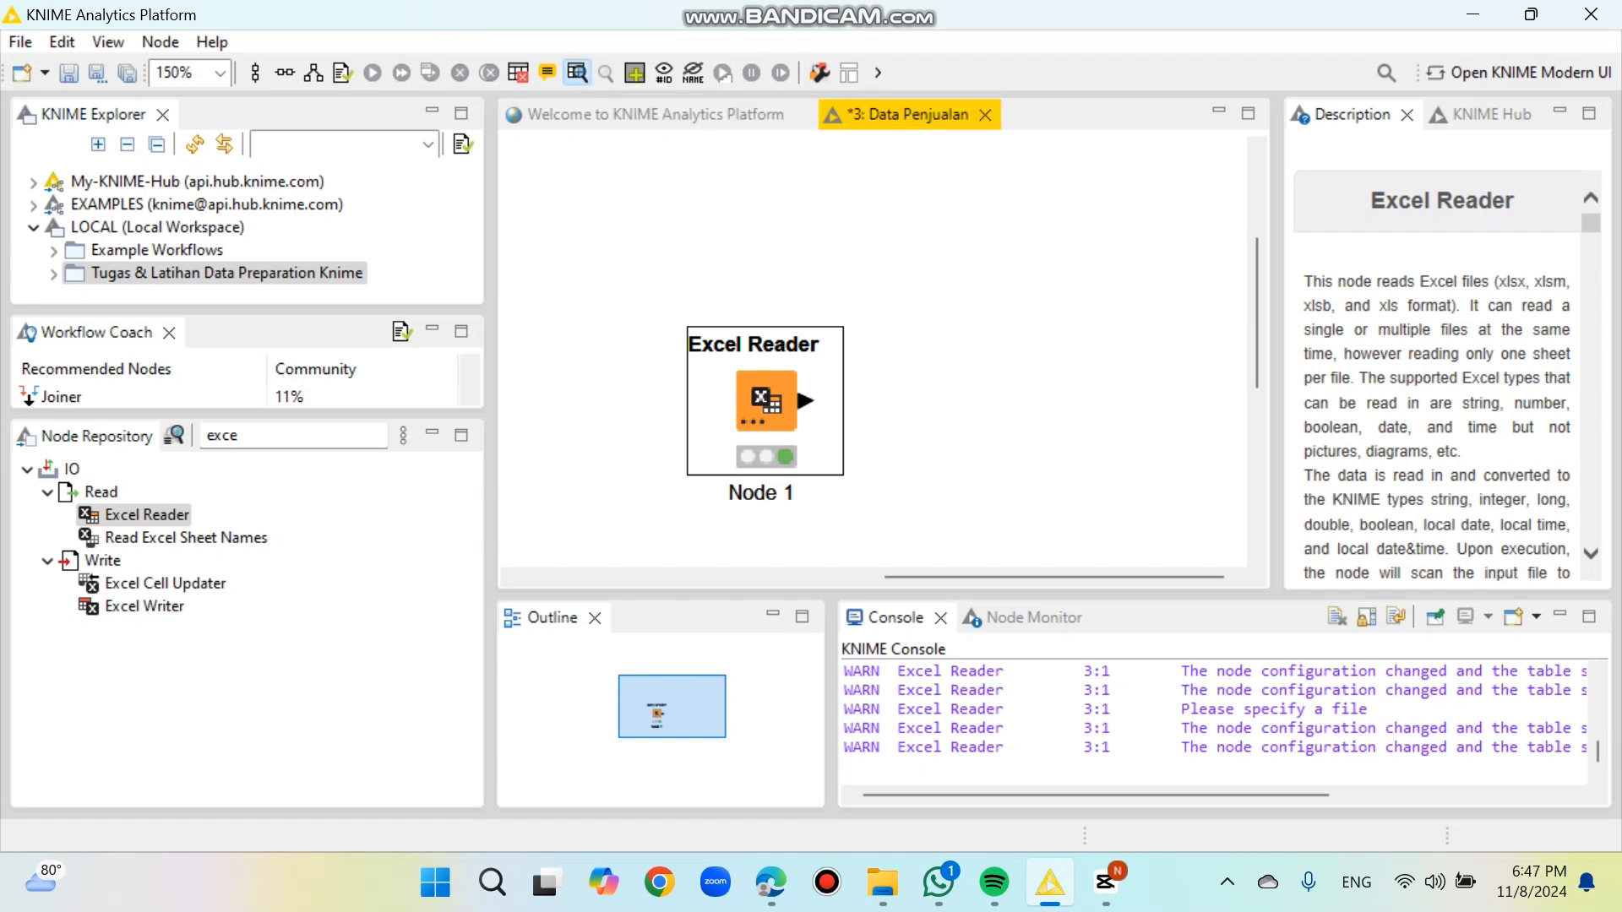
{"action": "left_click", "coordinate": [577, 73]}
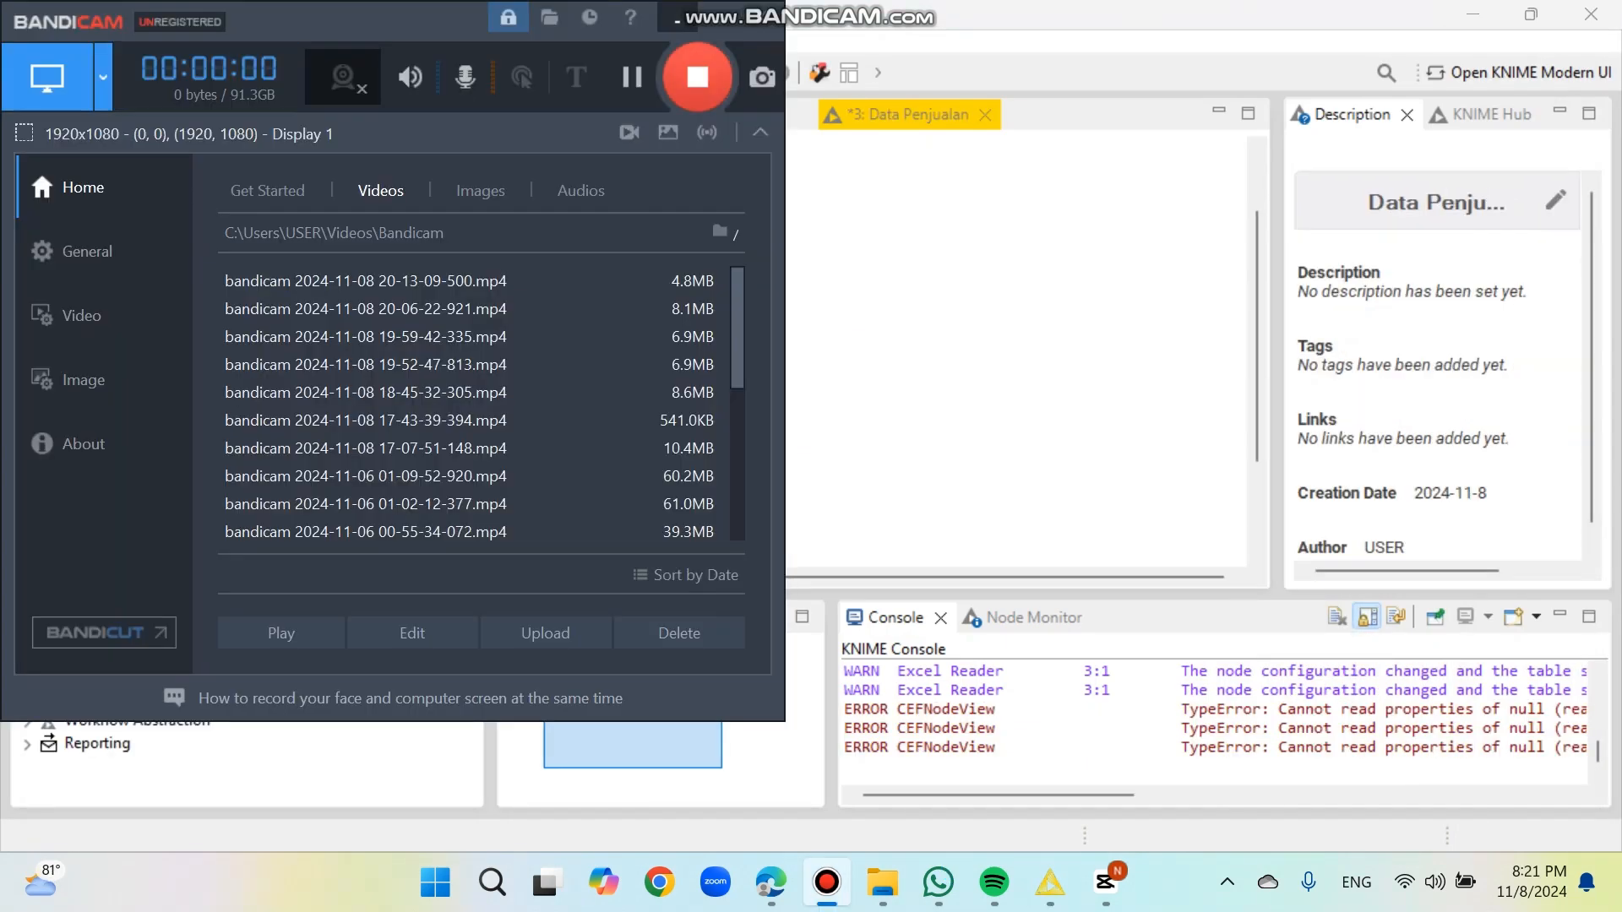
{"action": "left_click", "coordinate": [678, 18]}
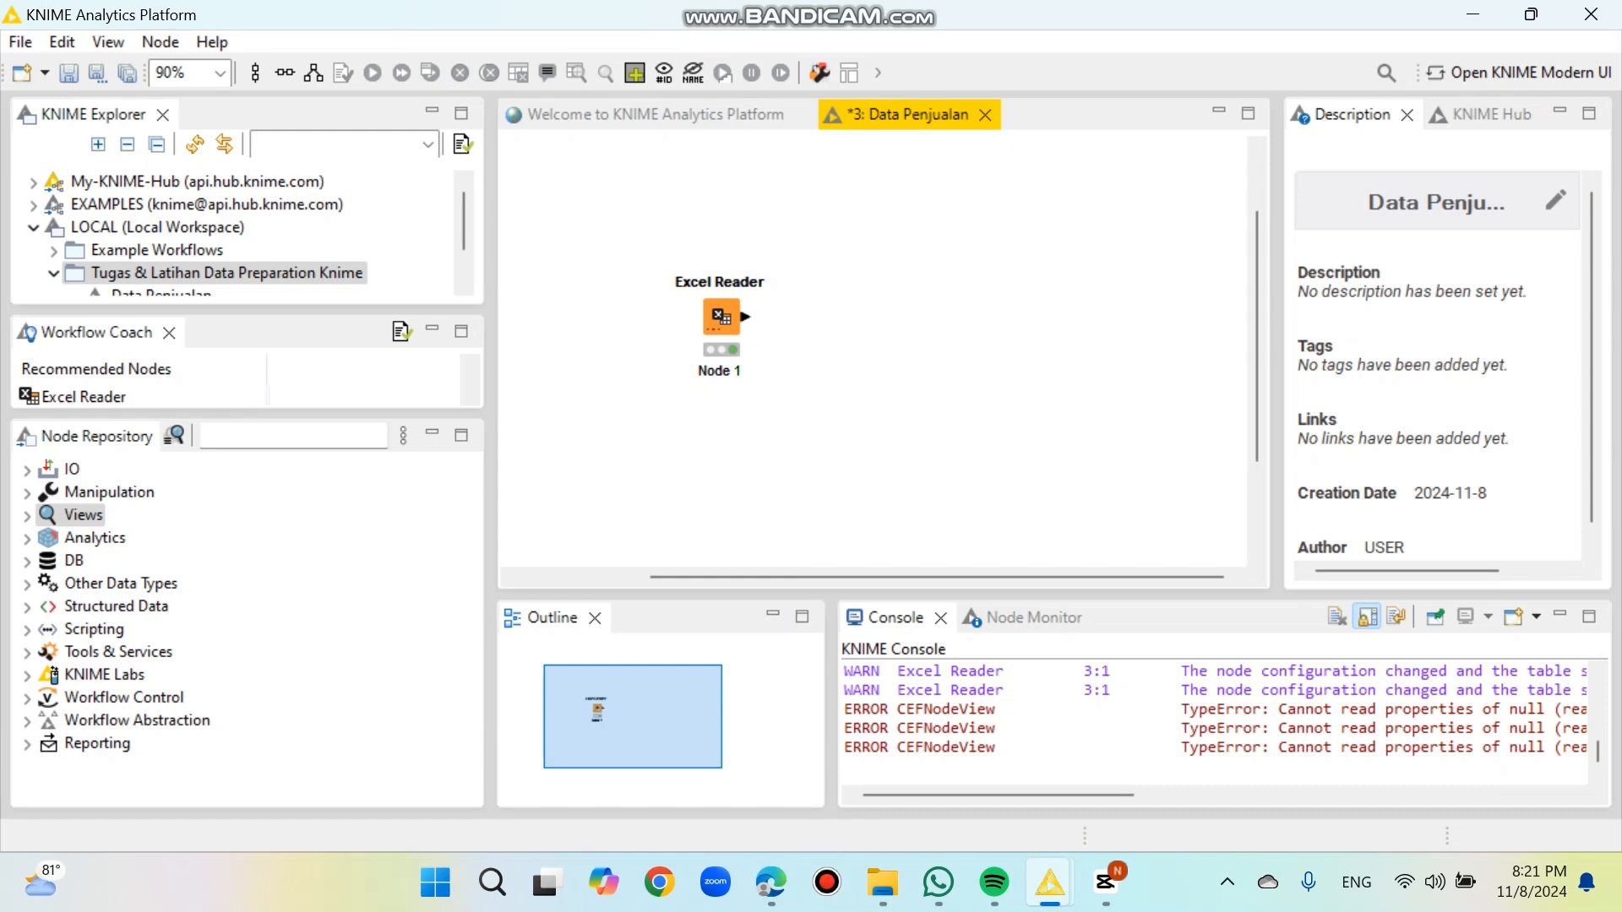
Step: Reopen the Excel Reader's output table, examine the imported sales rows and columns, and close it
{"action": "left_click", "coordinate": [720, 317]}
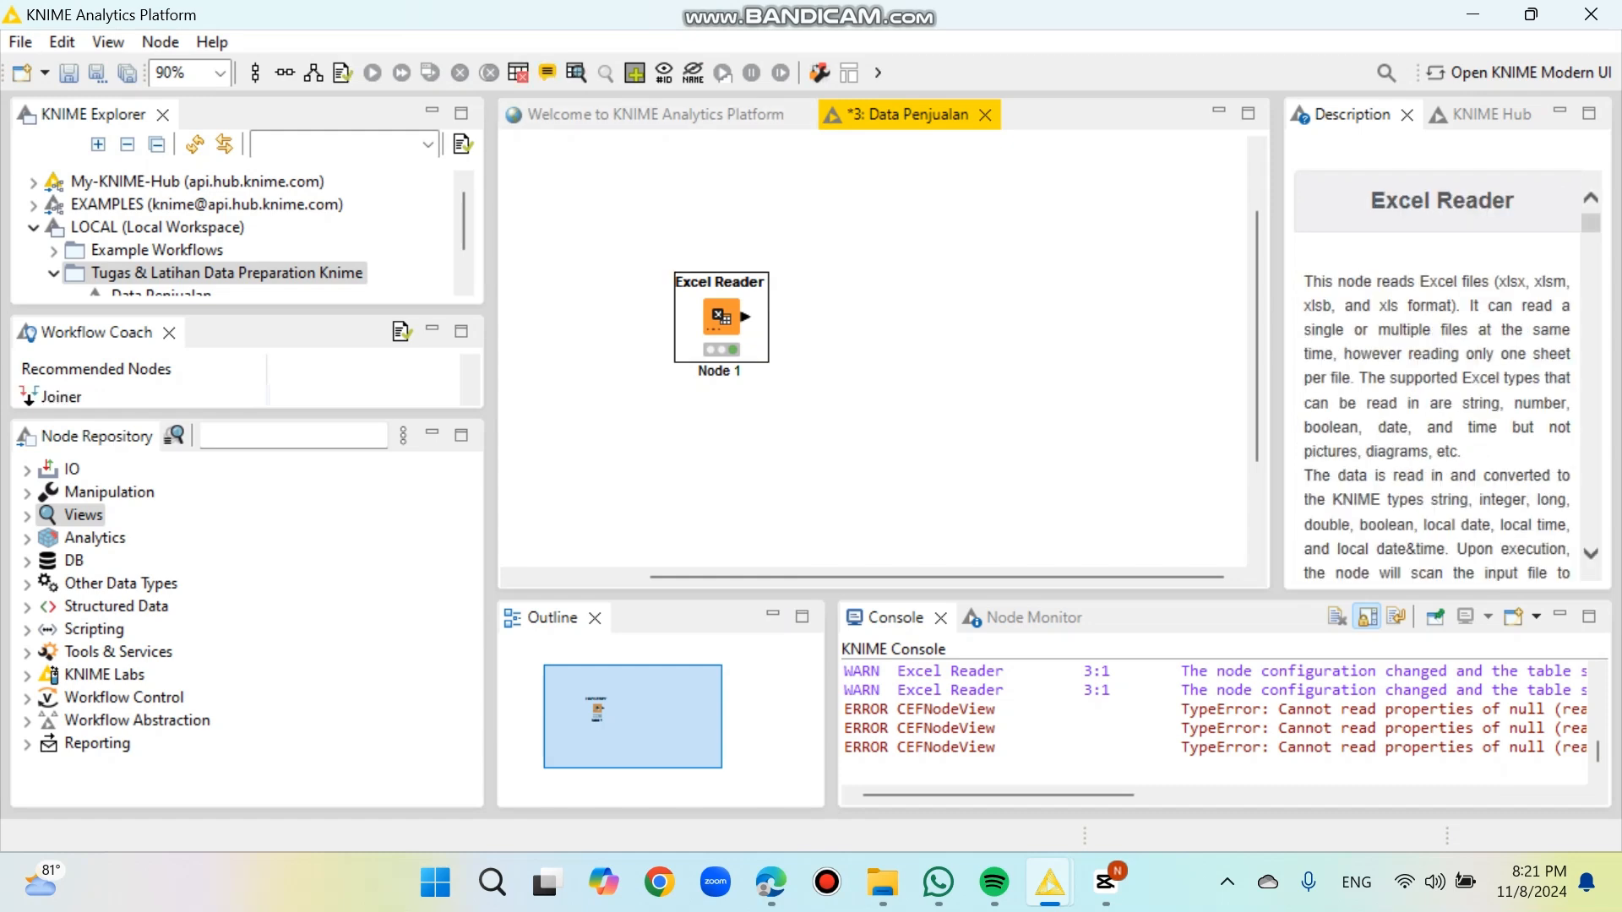
{"action": "left_click", "coordinate": [576, 72]}
{"action": "scroll", "coordinate": [498, 473], "scroll_direction": "down", "scroll_amount": 1}
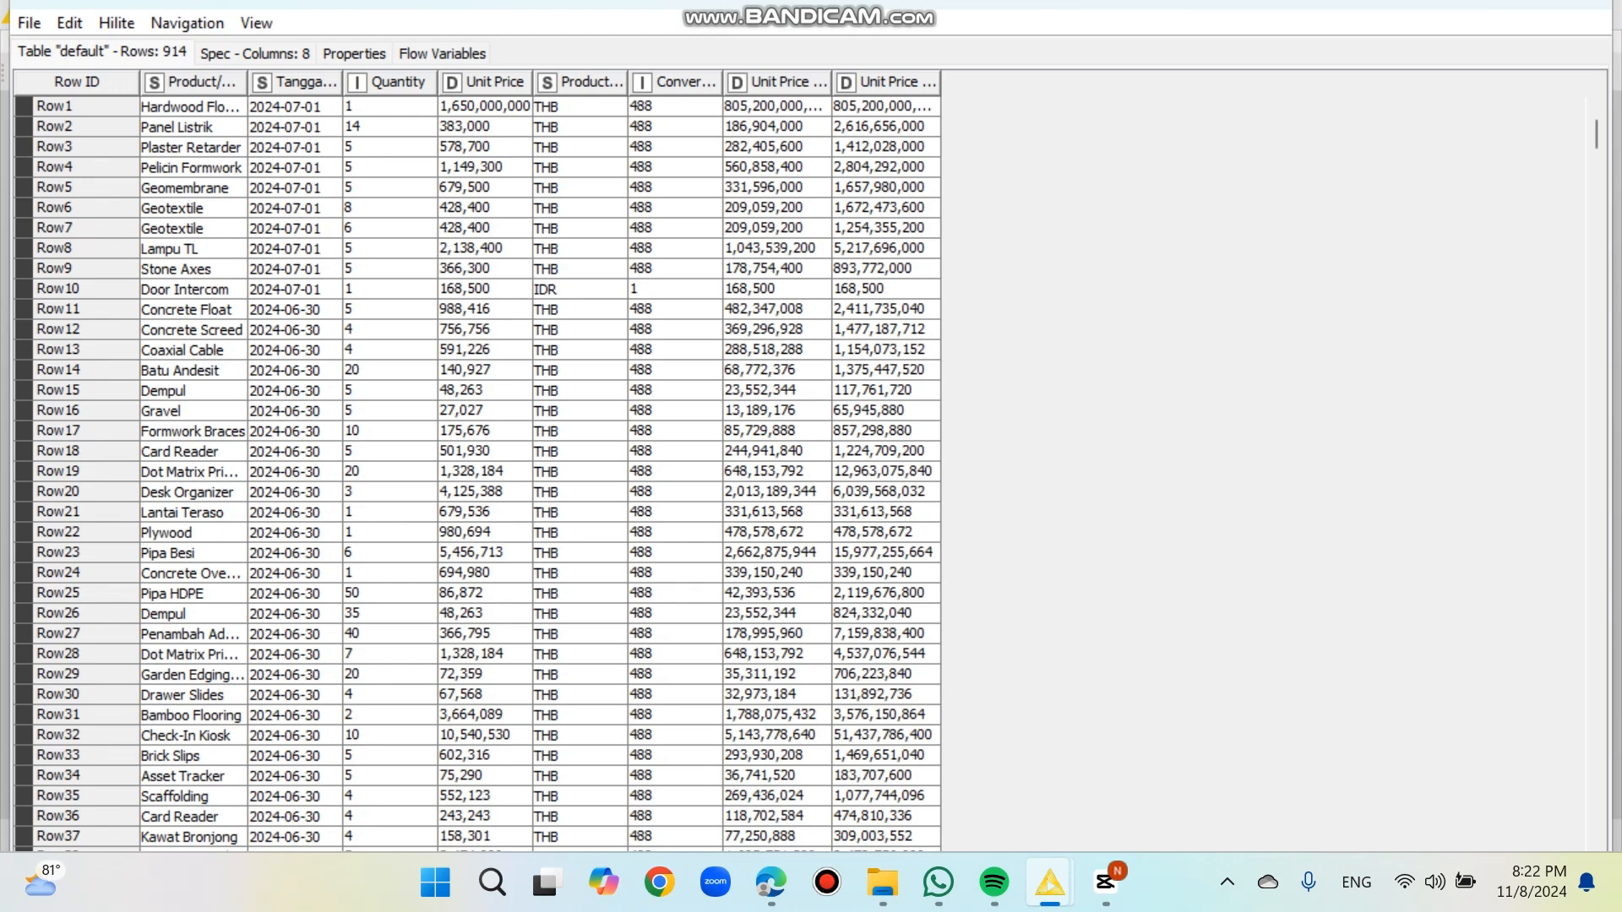
{"action": "scroll", "coordinate": [476, 474], "scroll_direction": "down", "scroll_amount": 7}
{"action": "scroll", "coordinate": [476, 473], "scroll_direction": "up", "scroll_amount": 8}
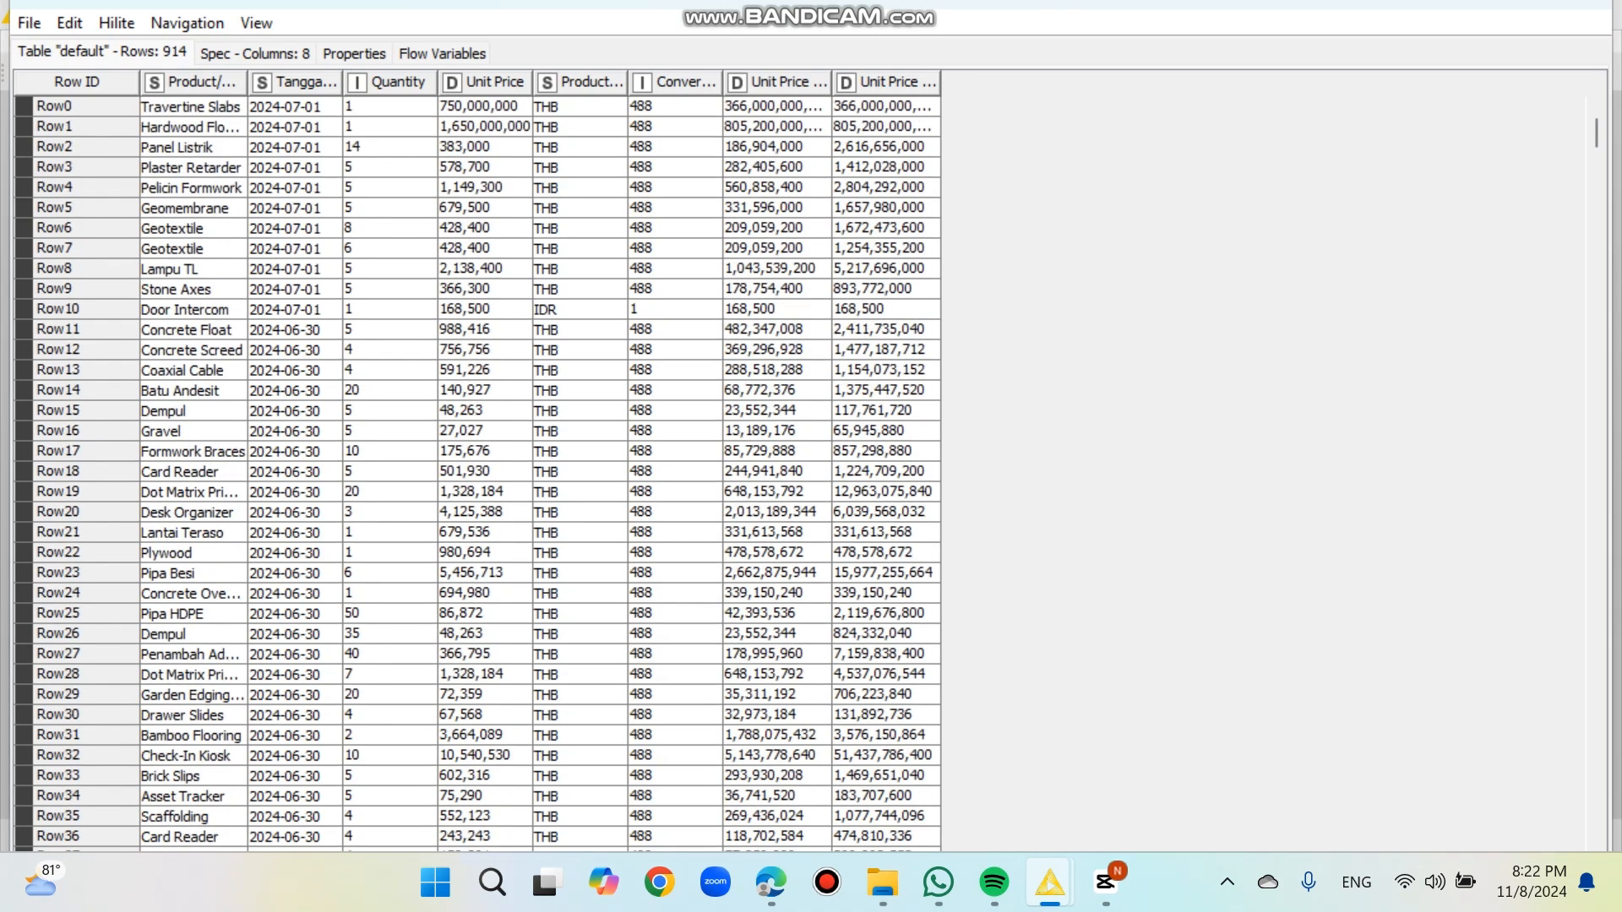
{"action": "left_click", "coordinate": [1465, 3]}
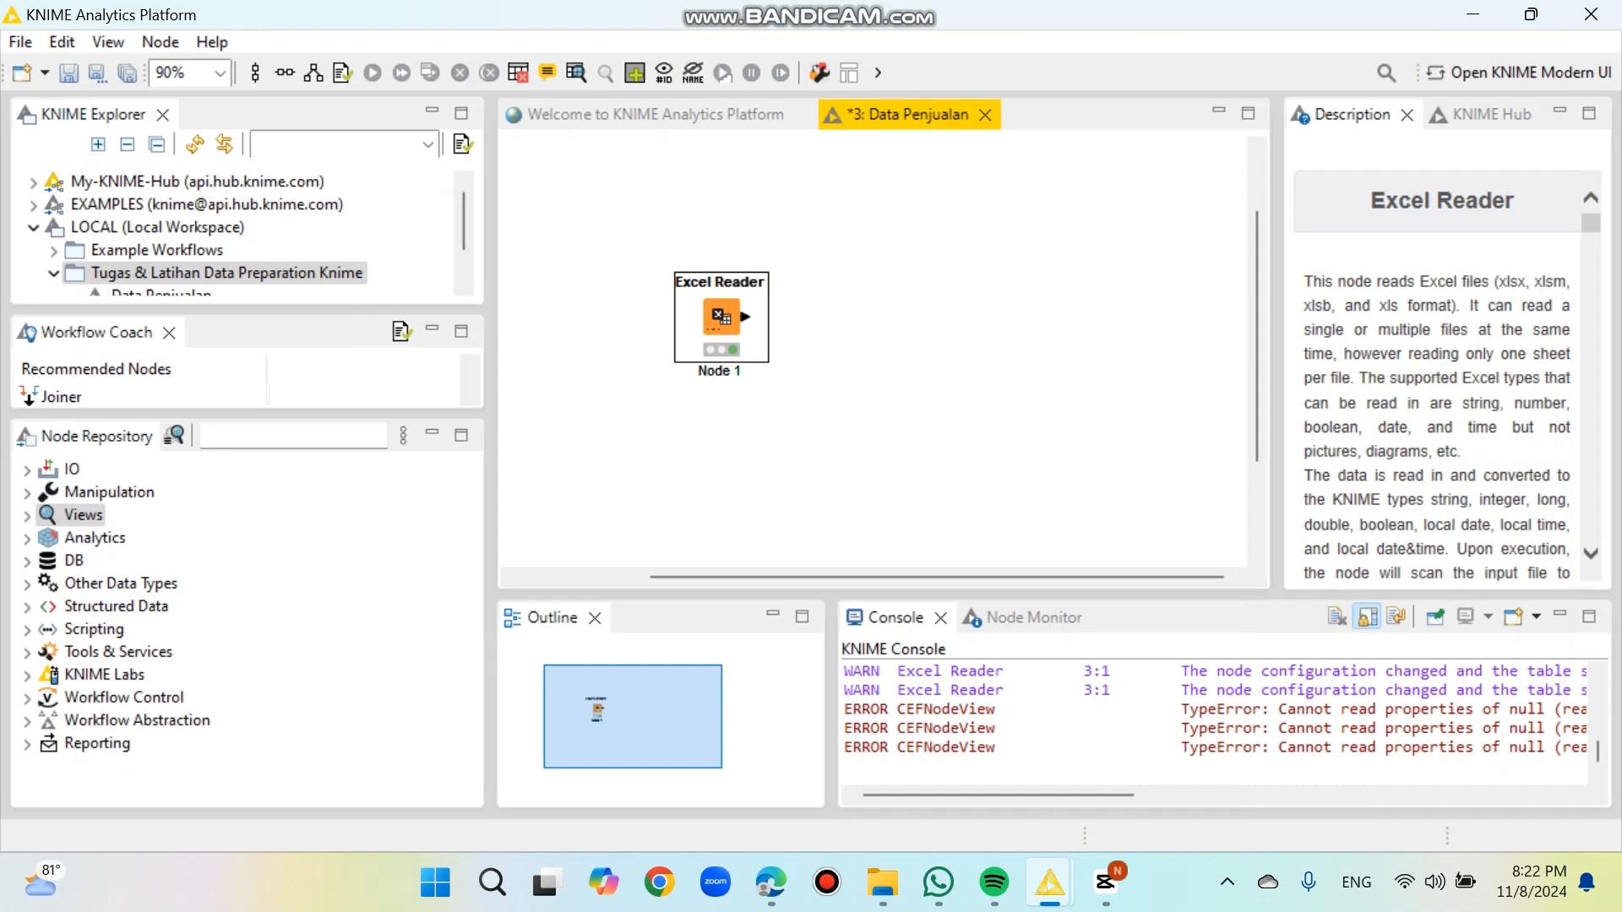
Step: Find the Statistics View node in the node repository and add it to the workflow, connected to the Excel Reader
{"action": "left_click", "coordinate": [287, 436]}
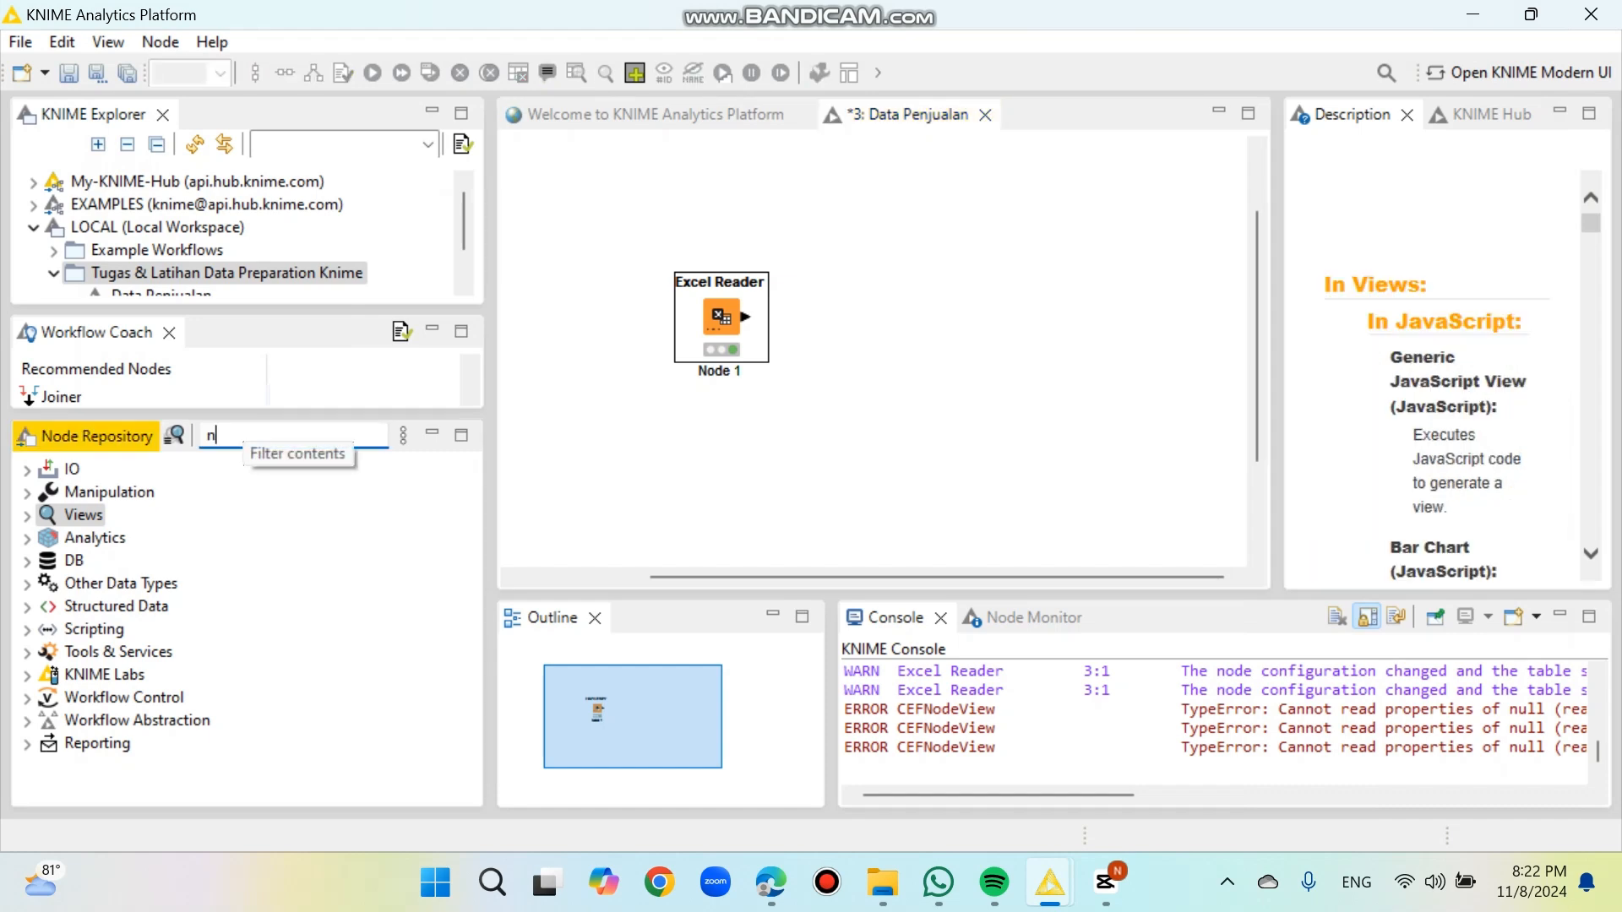
{"action": "type", "text": "no"}
{"action": "key", "text": "BackSpace"}
{"action": "key", "text": "BackSpace"}
{"action": "type", "text": "sta"}
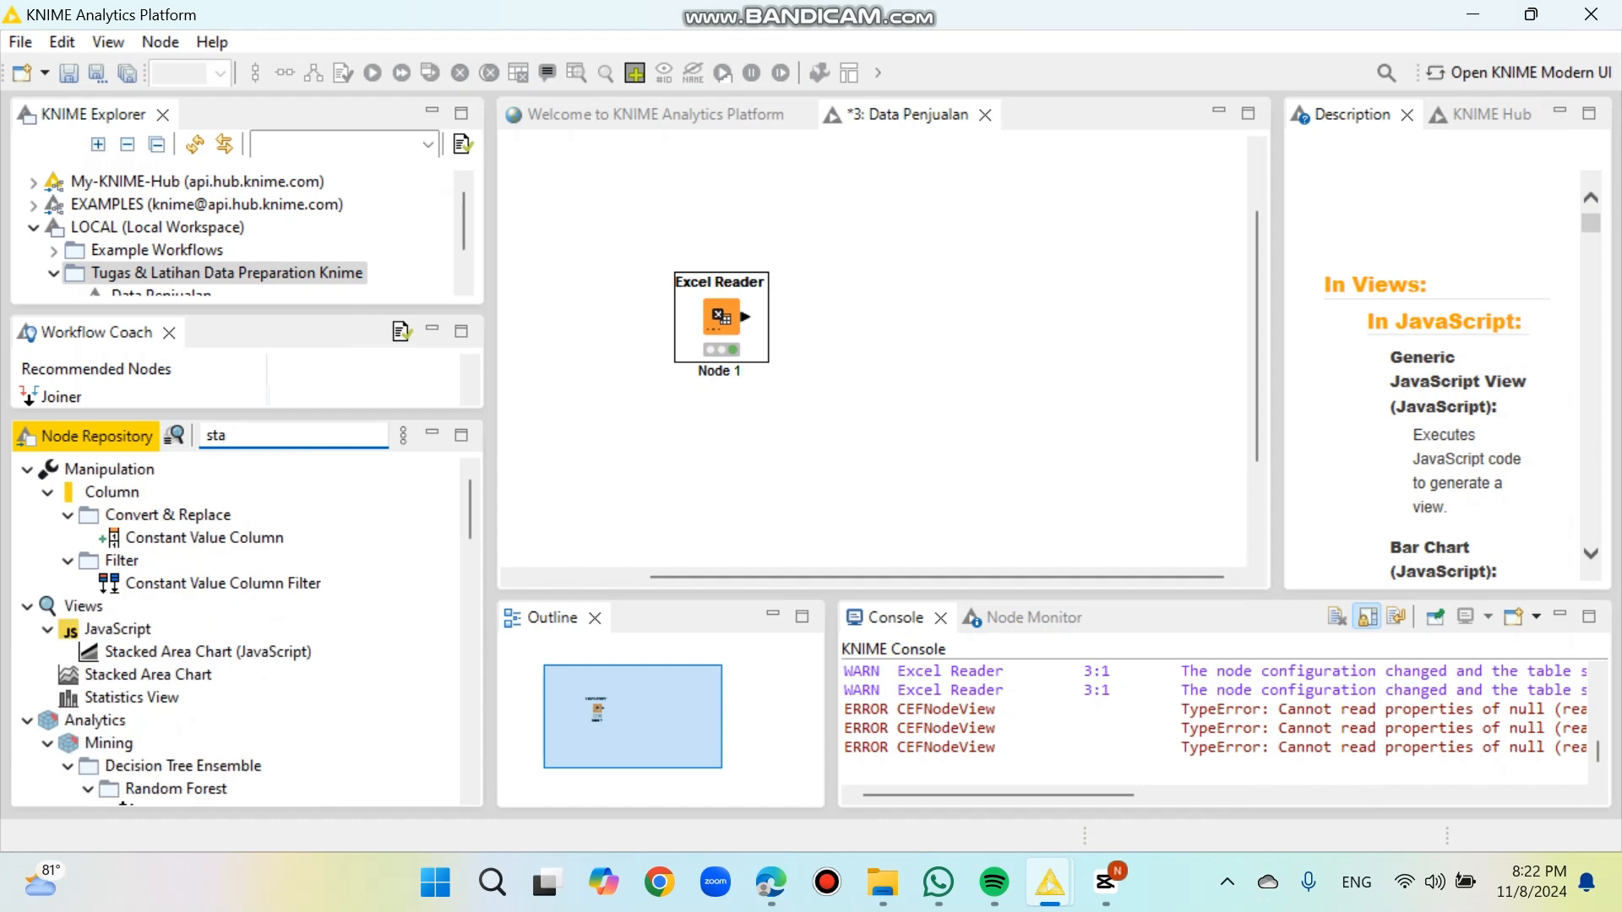
{"action": "double_click", "coordinate": [131, 697]}
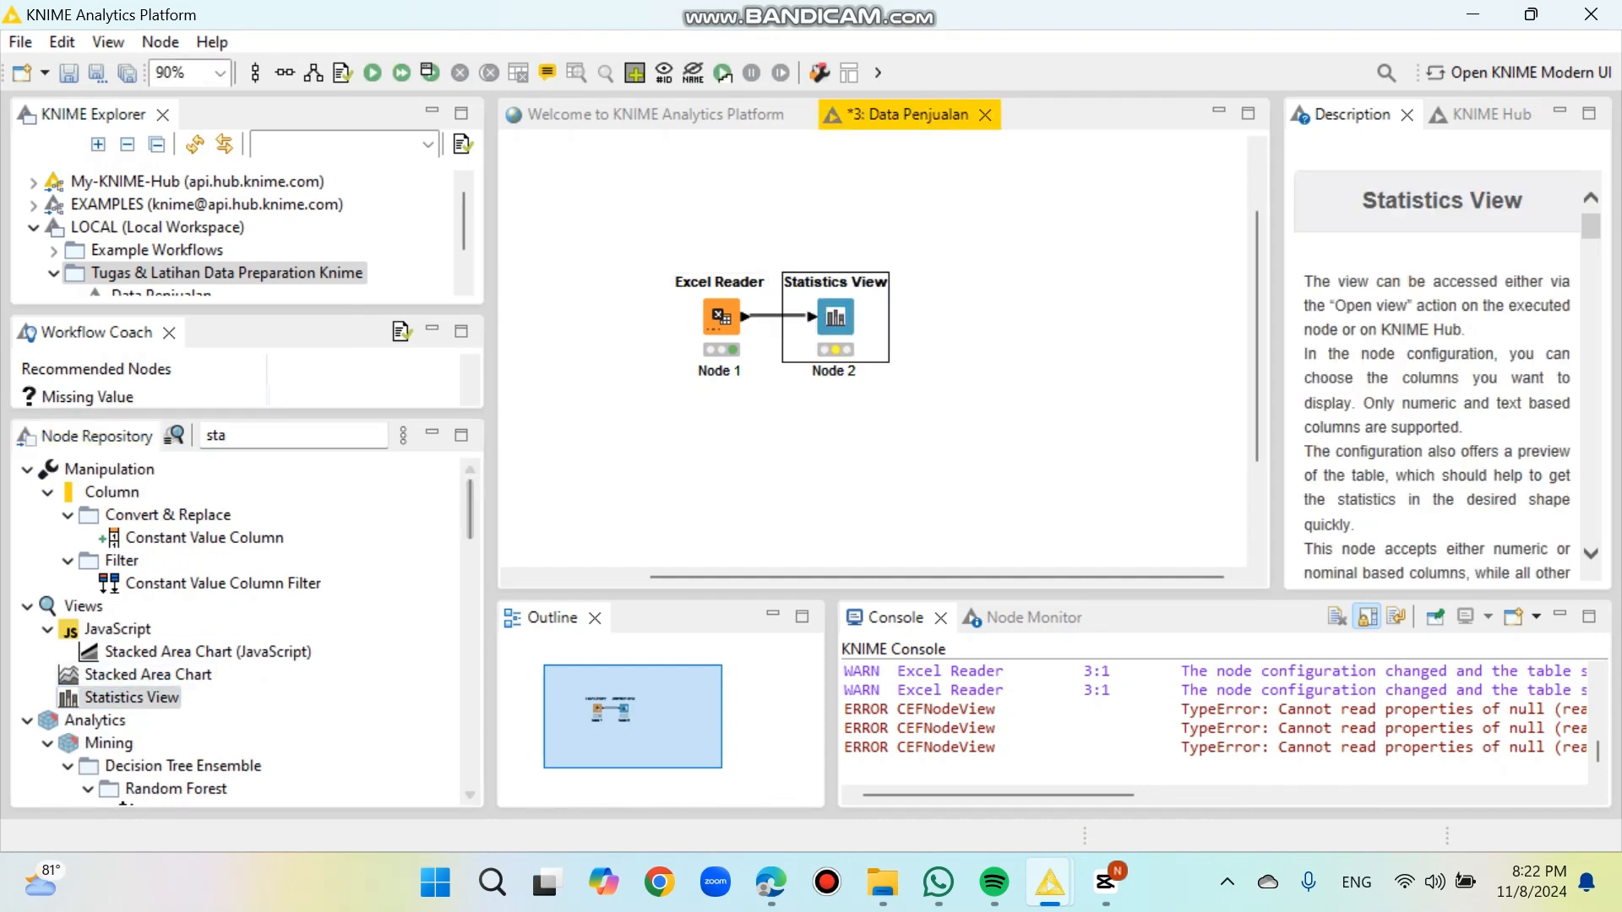
Step: Configure the Statistics View node to include Variance, Skewness and Kurtosis in the displayed statistics
{"action": "right_click", "coordinate": [836, 317]}
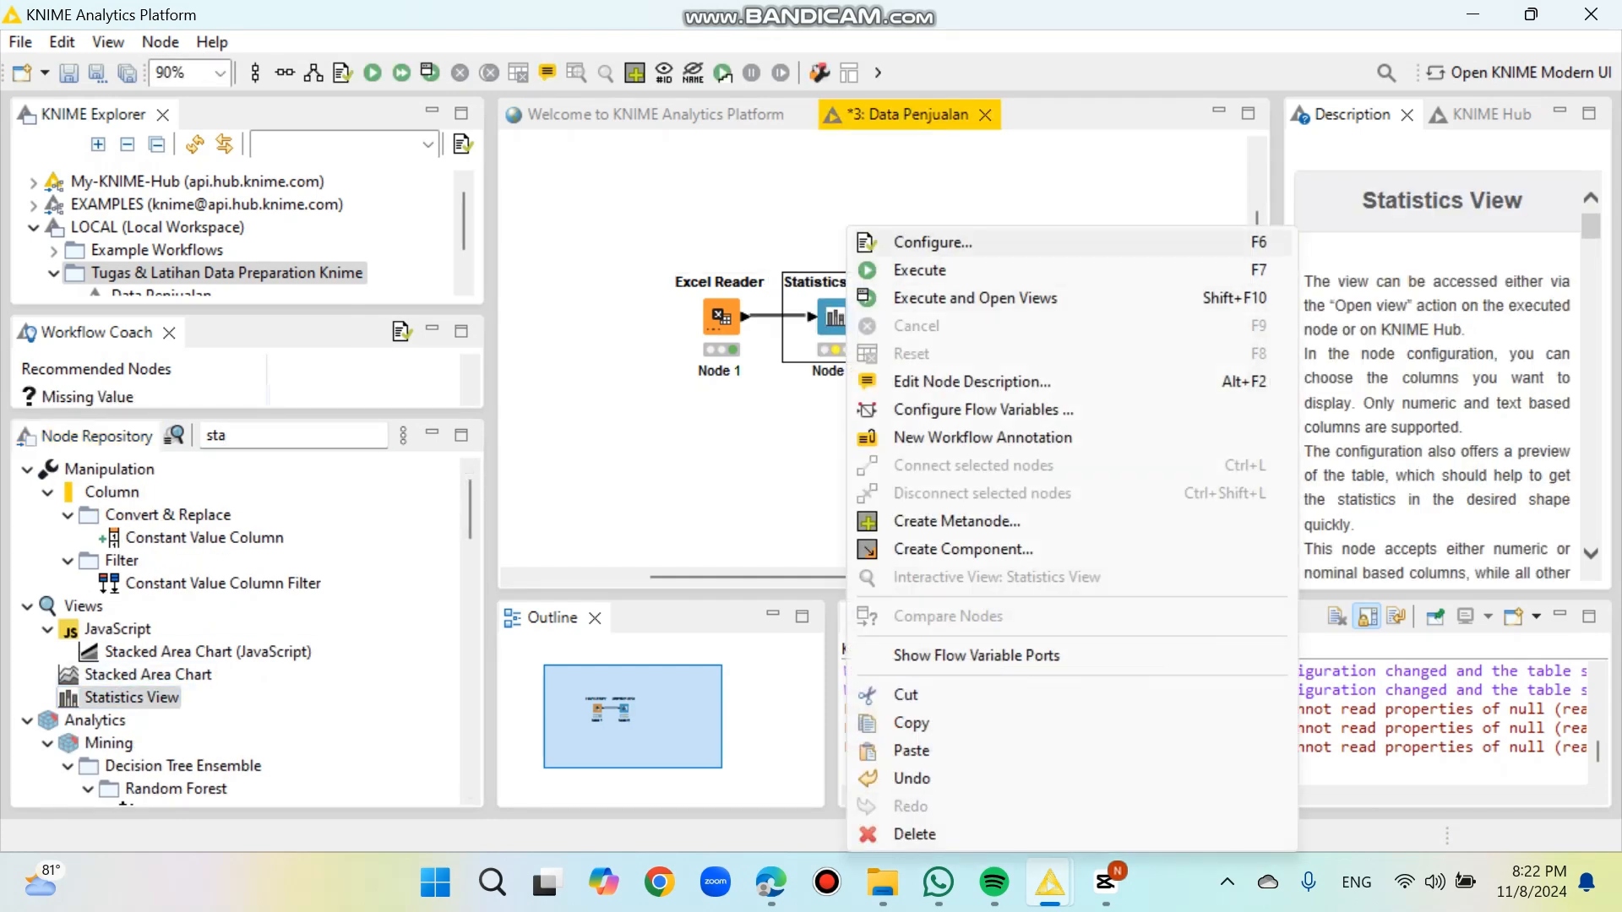
{"action": "left_click", "coordinate": [904, 241]}
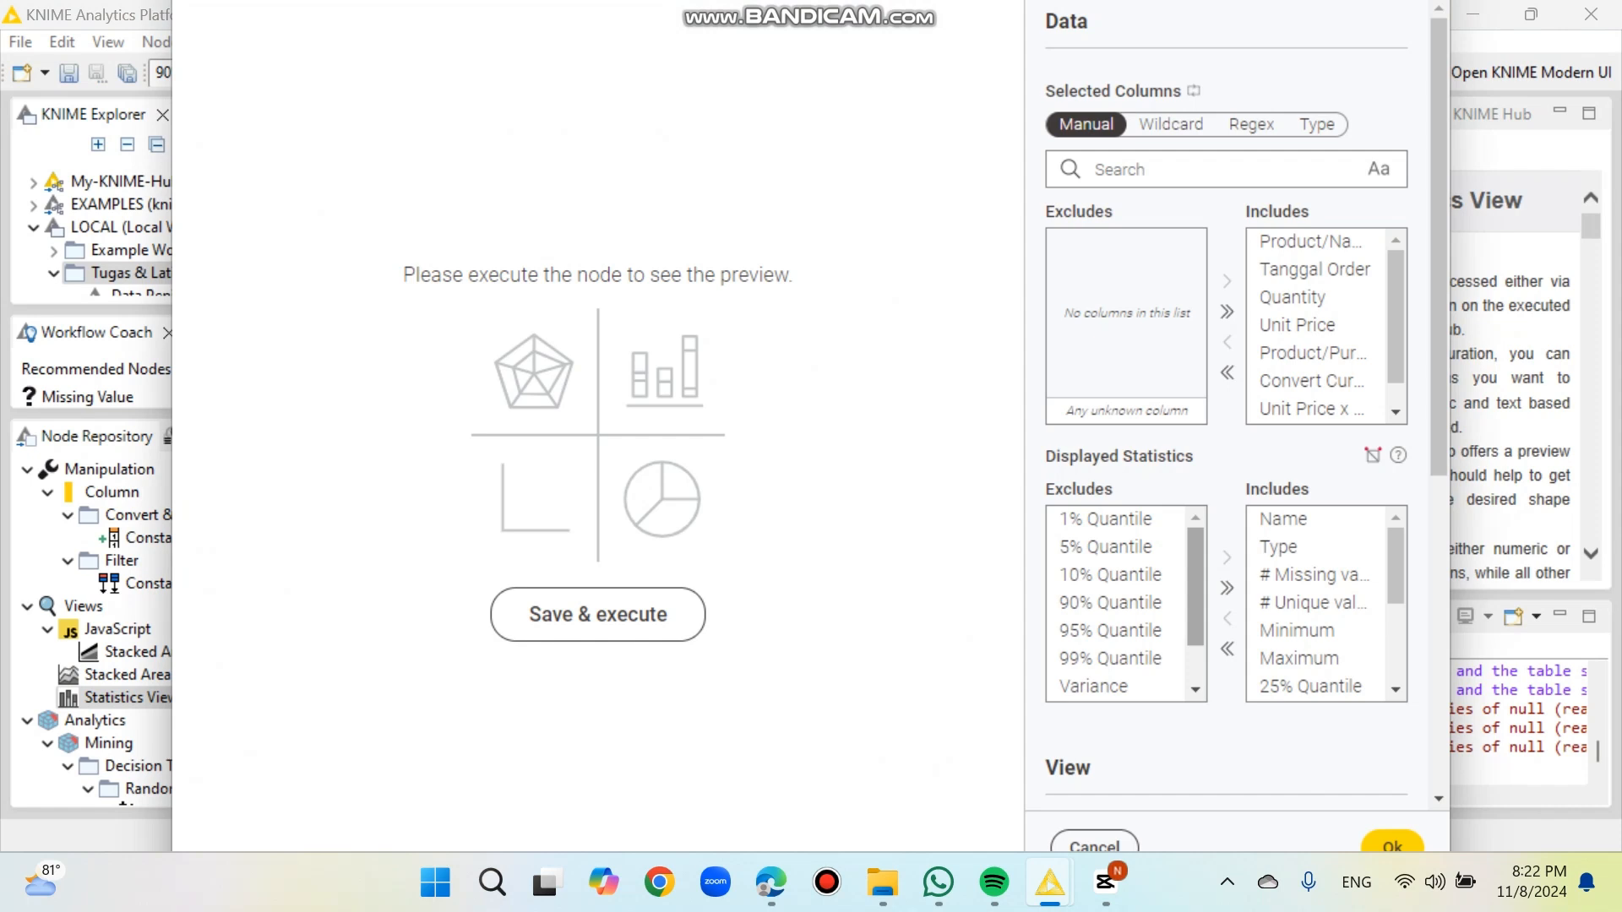
{"action": "scroll", "coordinate": [1116, 658], "scroll_direction": "down", "scroll_amount": 2}
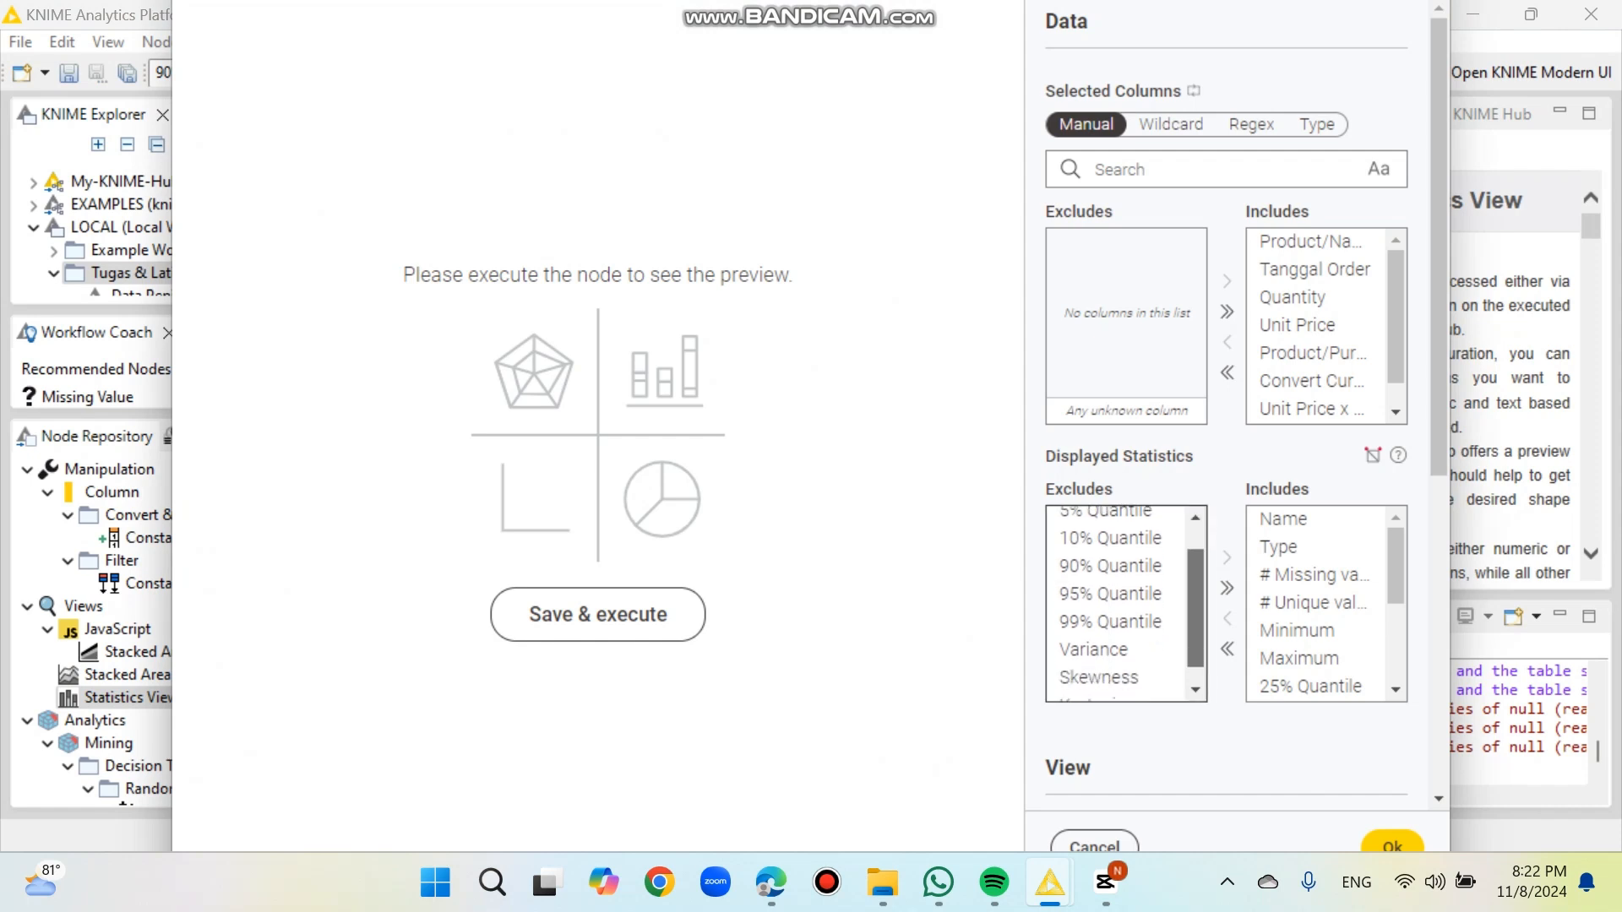
{"action": "left_click", "coordinate": [1115, 630]}
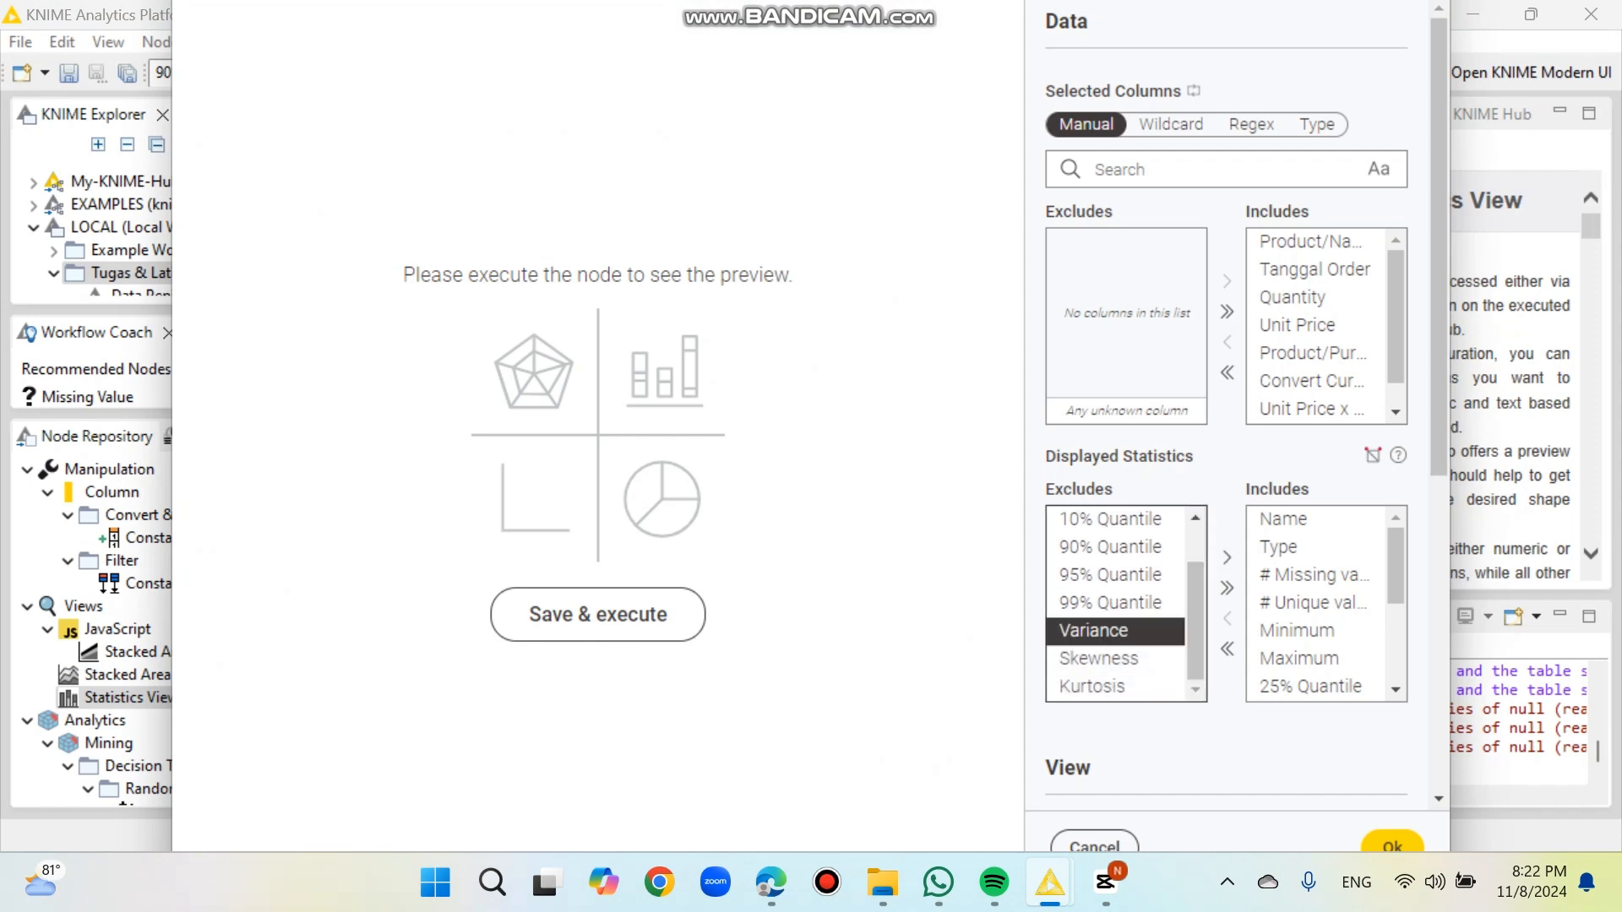
{"action": "left_click", "coordinate": [1227, 558]}
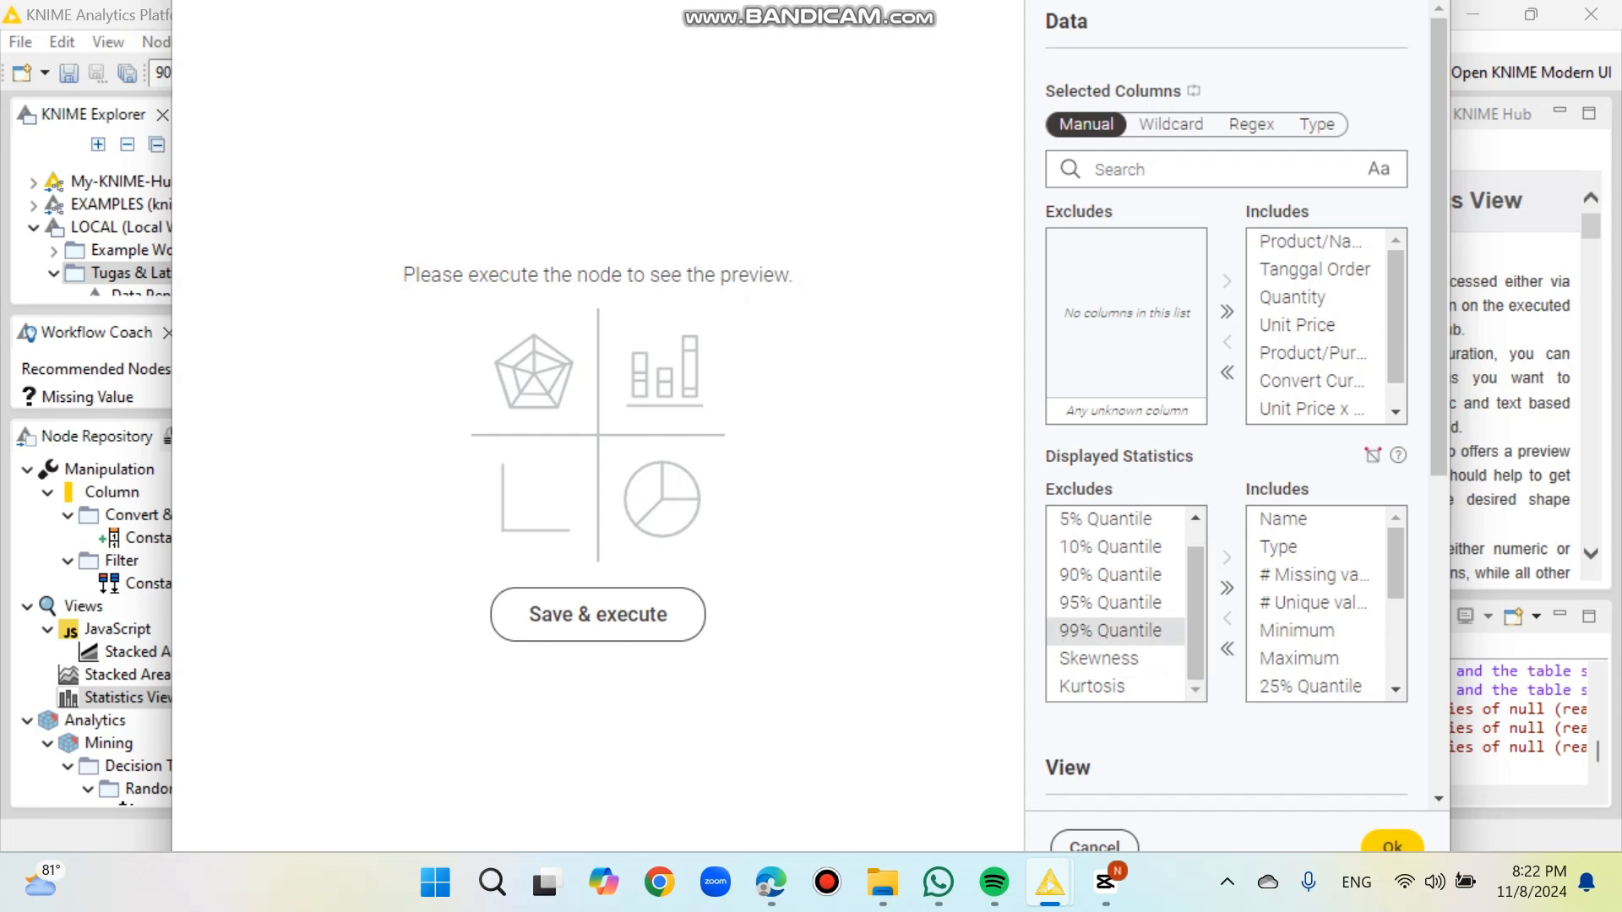
{"action": "left_click", "coordinate": [1115, 658]}
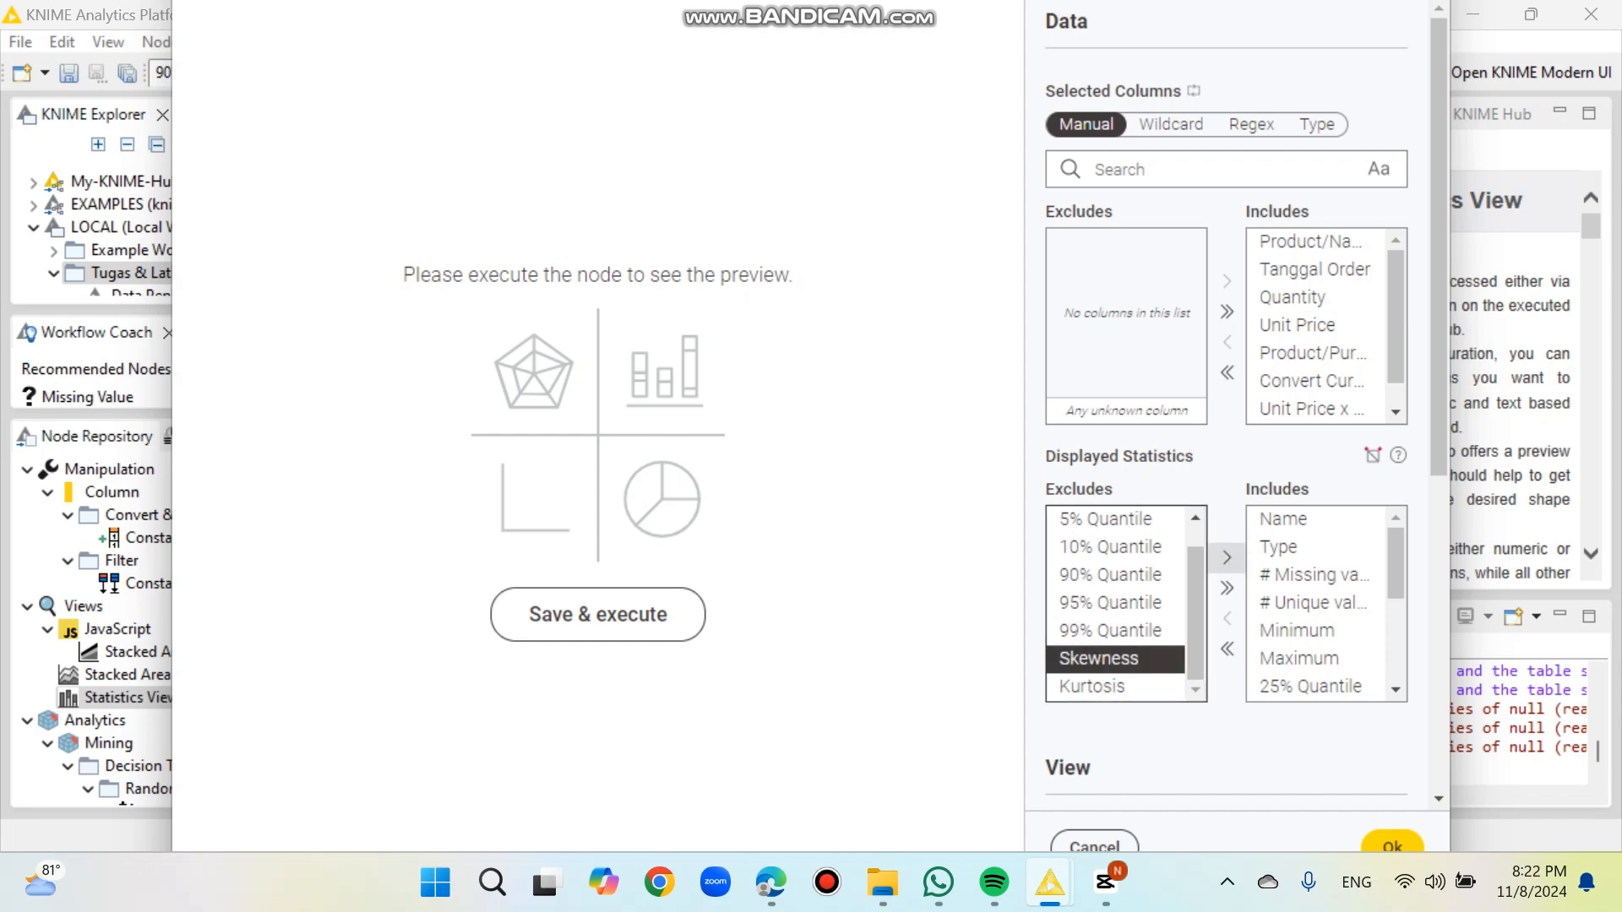
{"action": "left_click", "coordinate": [1227, 558]}
{"action": "left_click", "coordinate": [1115, 686]}
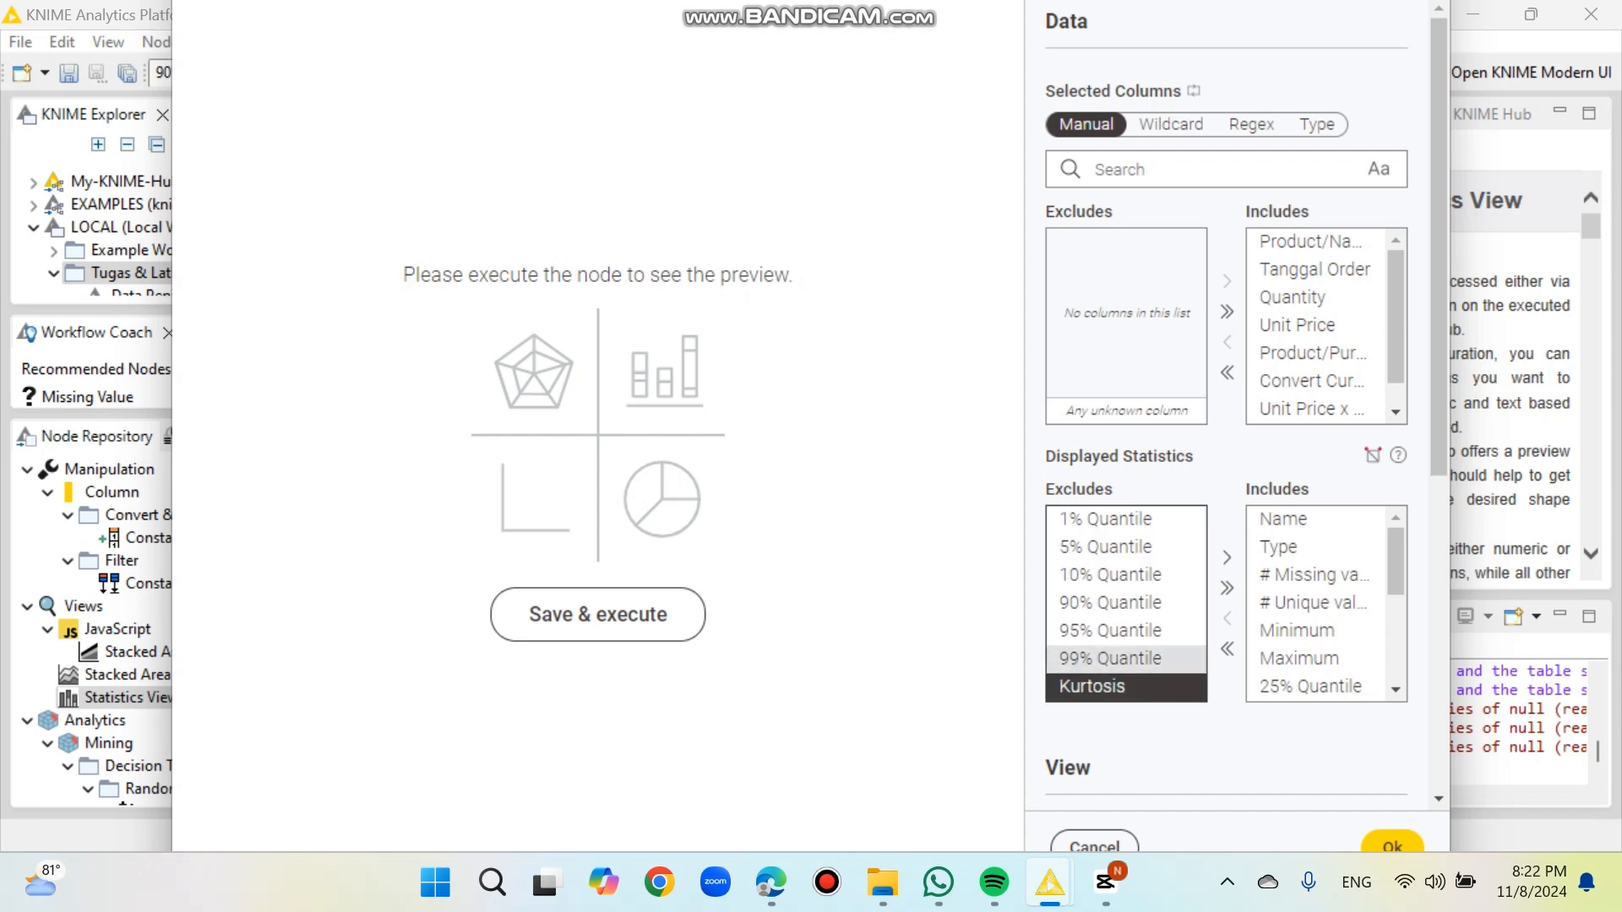
{"action": "left_click", "coordinate": [1226, 557]}
Step: Exclude 25% Quantile, 50% Quantile, 75% Quantile and 10 most common values from the displayed statistics
{"action": "left_click", "coordinate": [1310, 686]}
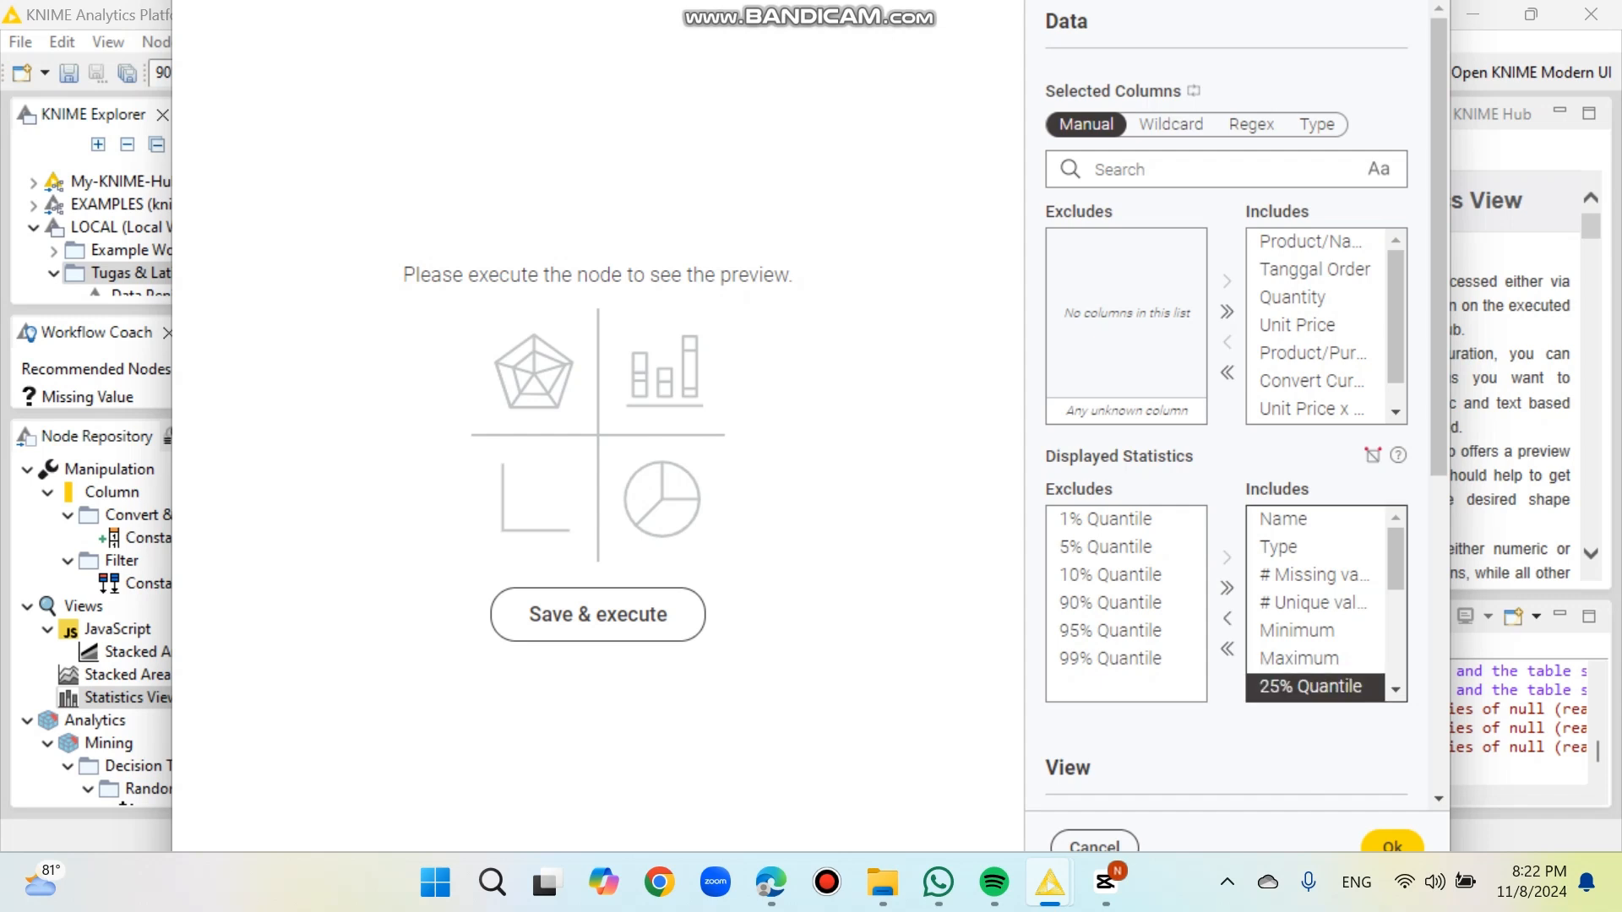
{"action": "left_click", "coordinate": [1227, 620]}
{"action": "scroll", "coordinate": [1315, 603], "scroll_direction": "down", "scroll_amount": 2}
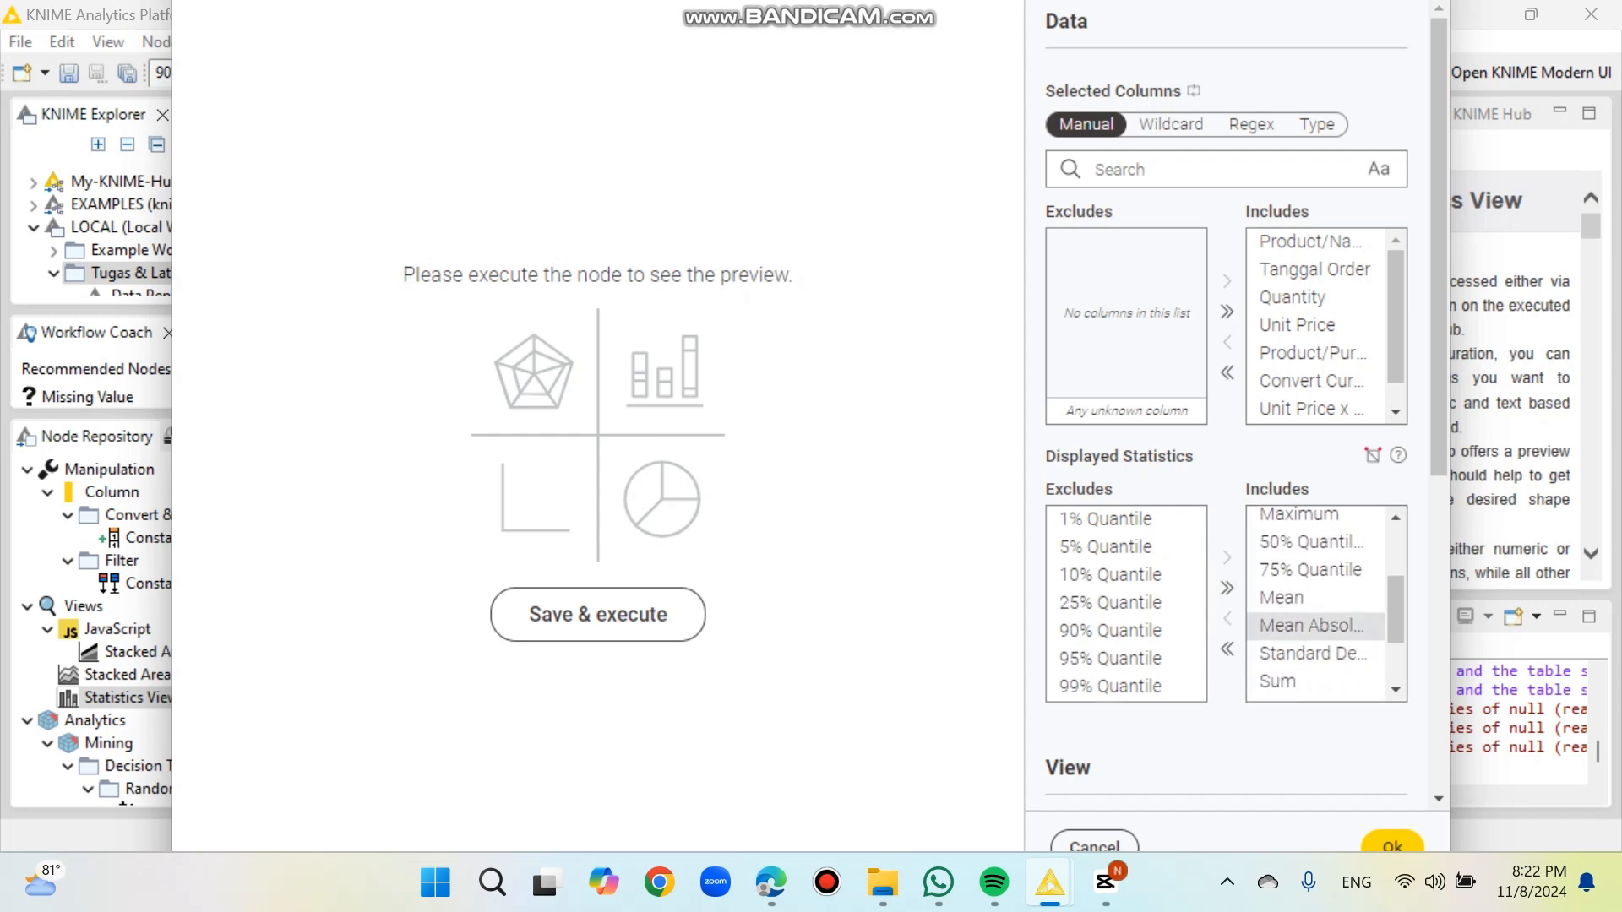
{"action": "left_click", "coordinate": [1310, 541]}
{"action": "left_click", "coordinate": [1226, 619]}
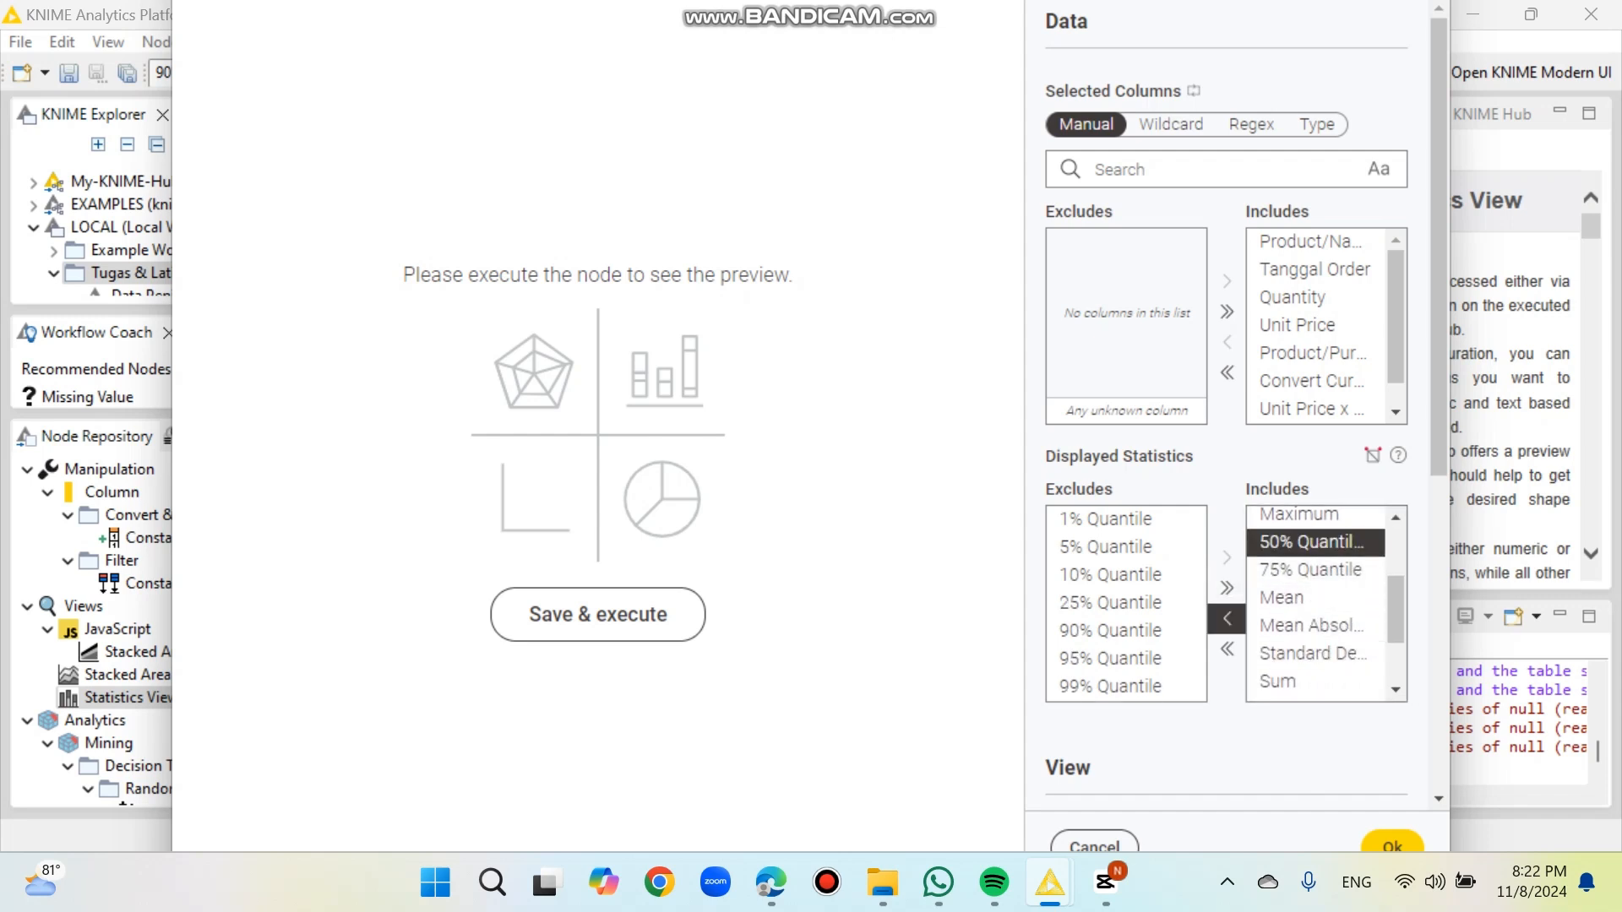
{"action": "left_click", "coordinate": [1310, 546]}
{"action": "left_click", "coordinate": [1227, 619]}
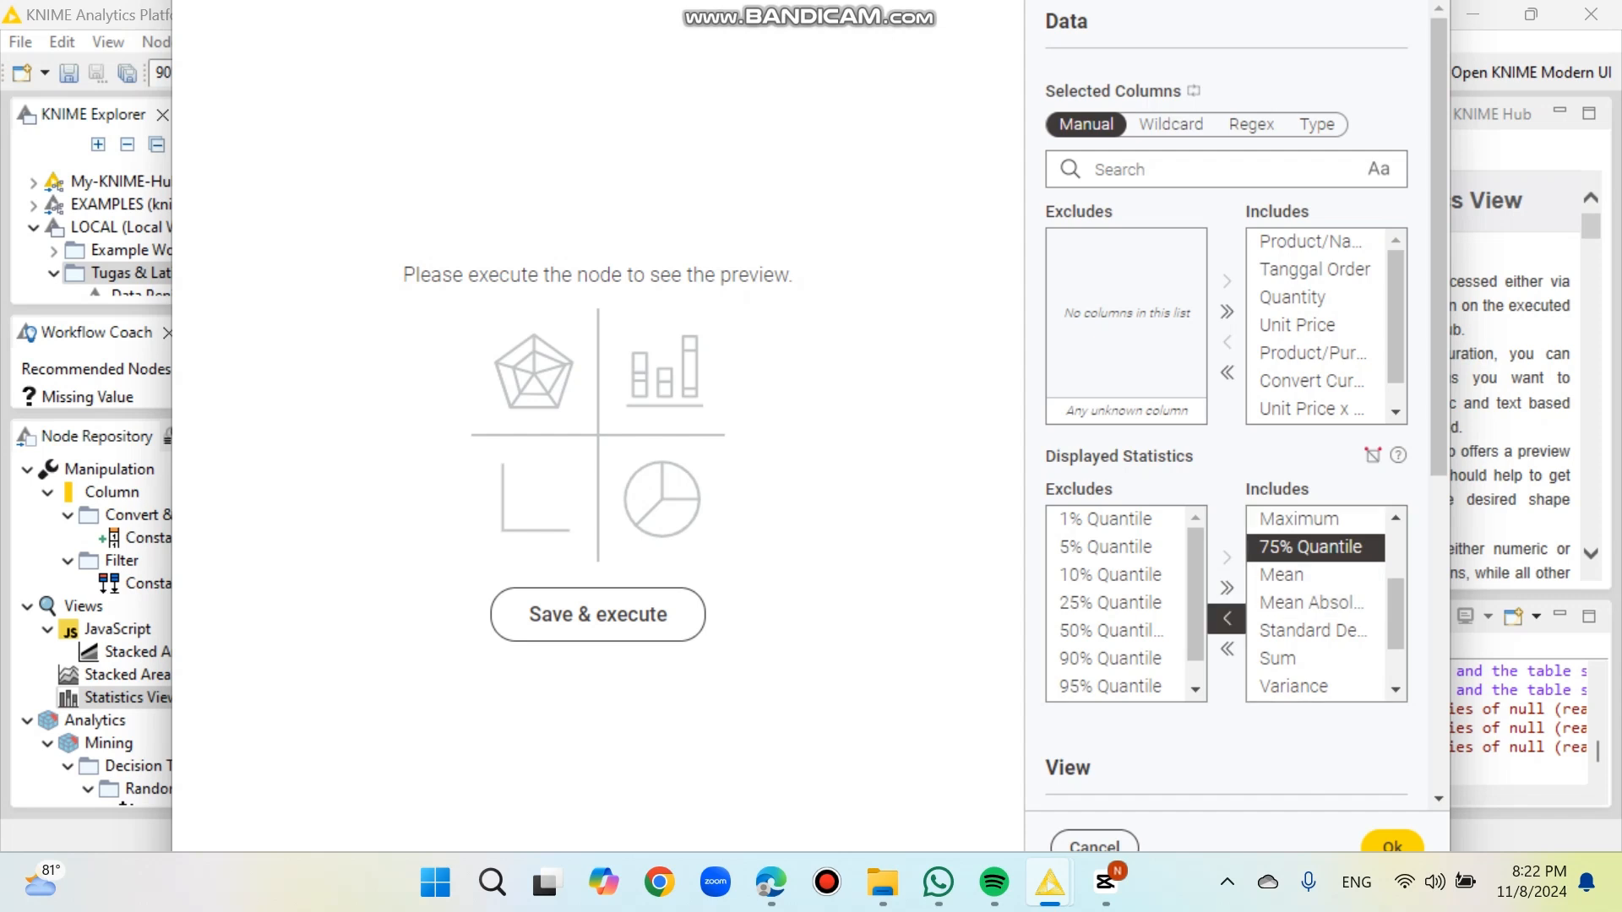
{"action": "scroll", "coordinate": [1316, 630], "scroll_direction": "down", "scroll_amount": 2}
{"action": "scroll", "coordinate": [1316, 630], "scroll_direction": "down", "scroll_amount": 1}
{"action": "left_click", "coordinate": [1310, 605]}
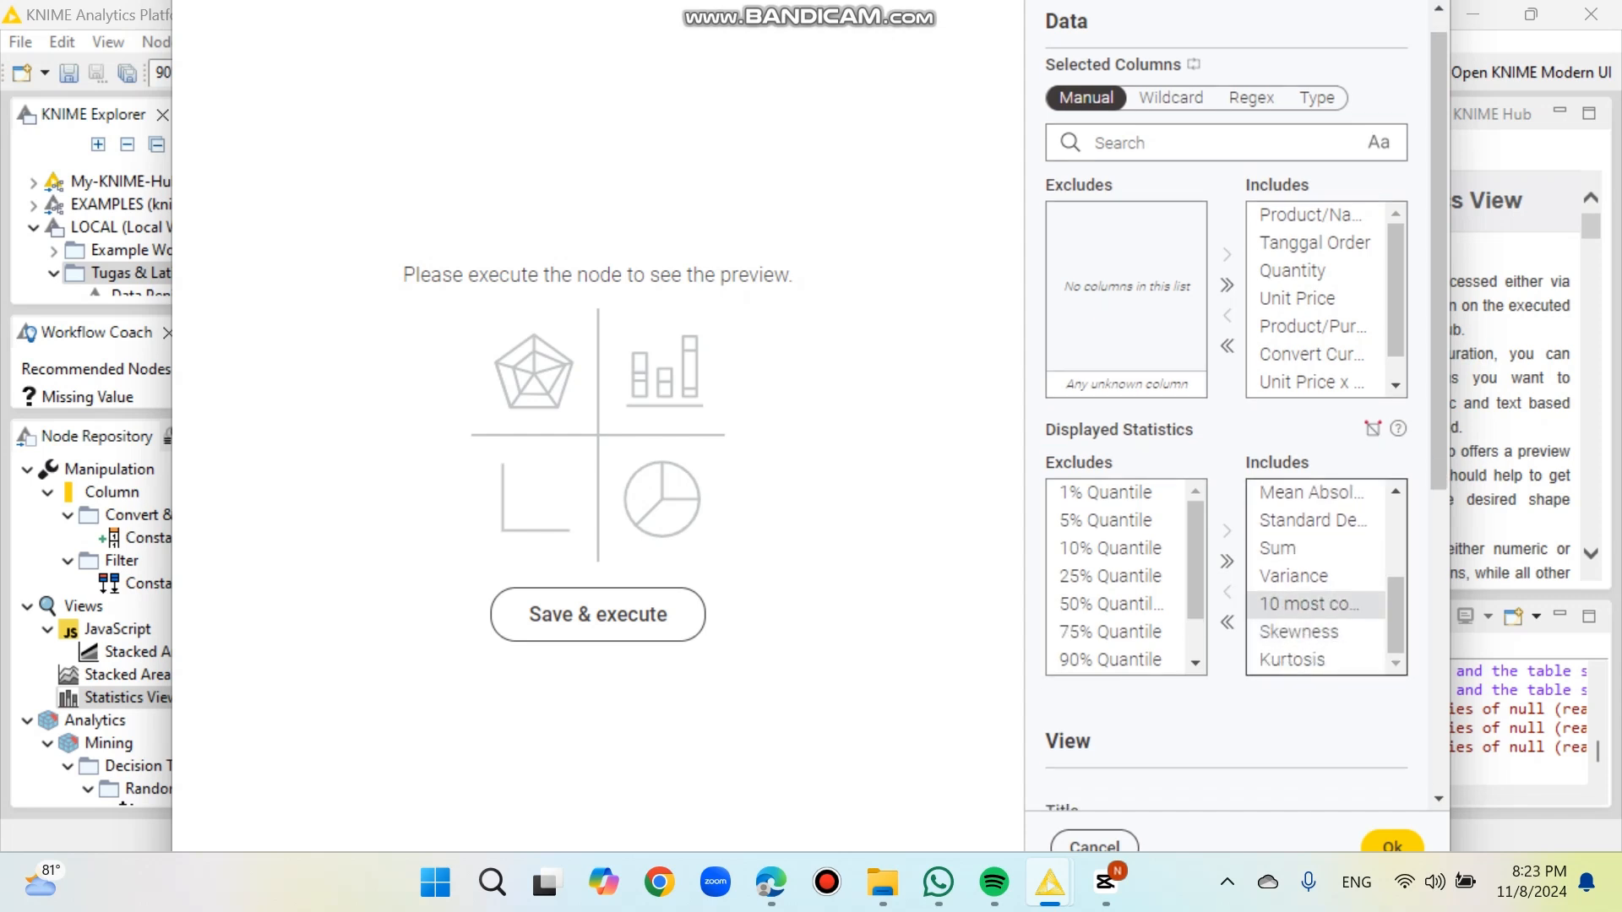
{"action": "left_click", "coordinate": [1227, 591]}
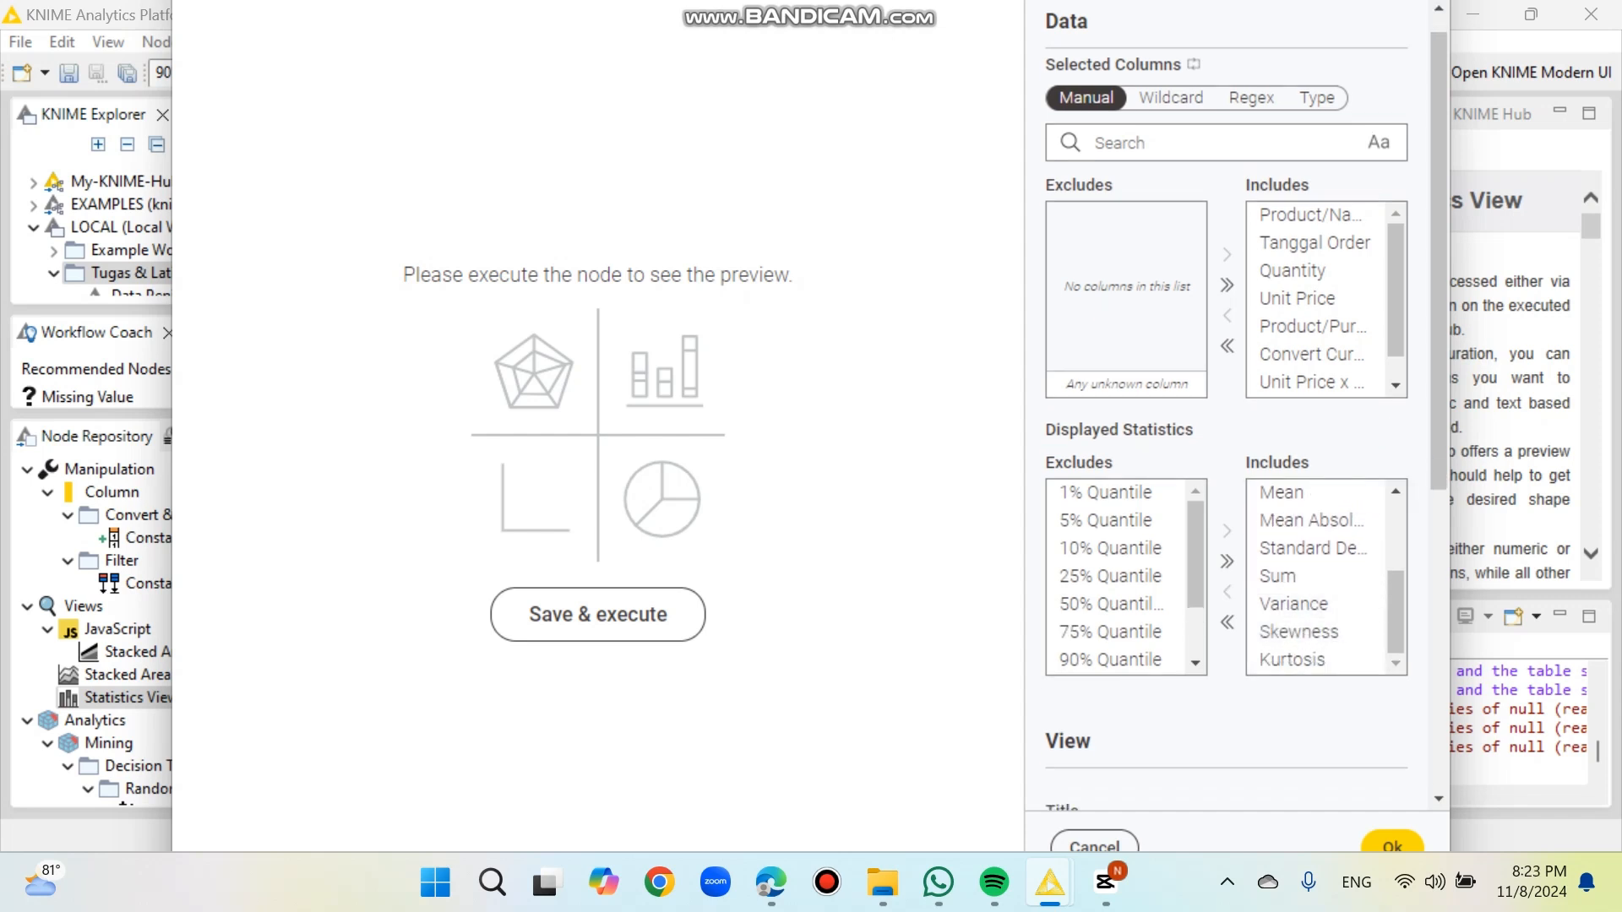
Step: Accept the Statistics View settings, then execute the node and open its interactive view
{"action": "scroll", "coordinate": [1293, 603], "scroll_direction": "up", "scroll_amount": 1}
{"action": "scroll", "coordinate": [1292, 603], "scroll_direction": "down", "scroll_amount": 3}
{"action": "scroll", "coordinate": [1316, 354], "scroll_direction": "up", "scroll_amount": 2}
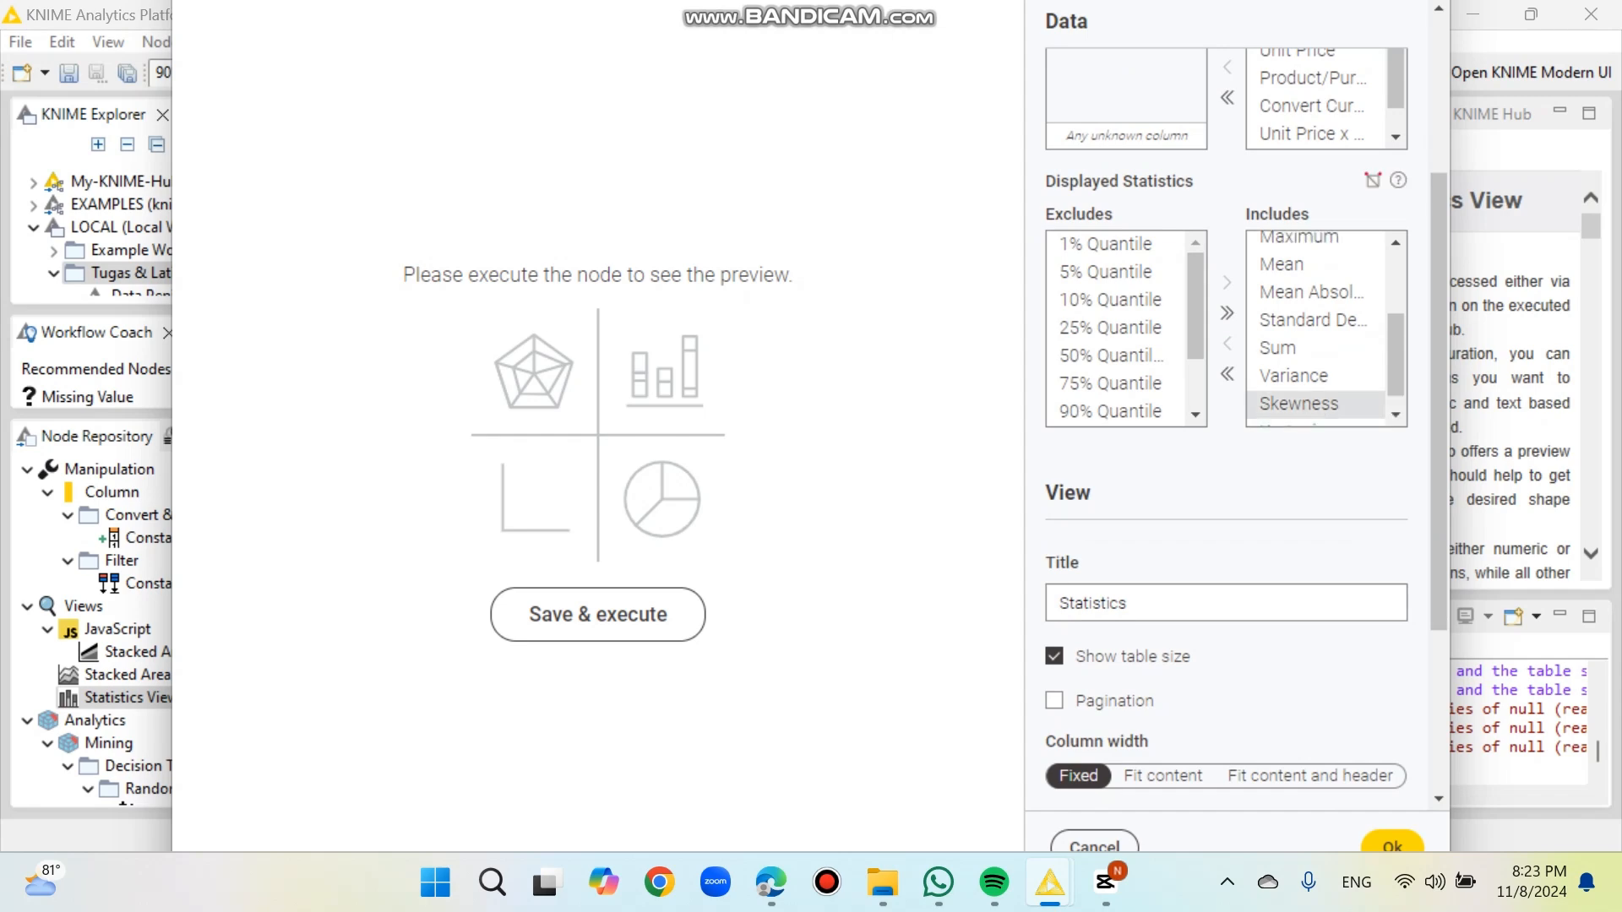
{"action": "scroll", "coordinate": [1315, 355], "scroll_direction": "down", "scroll_amount": 2}
{"action": "left_click", "coordinate": [1392, 844]}
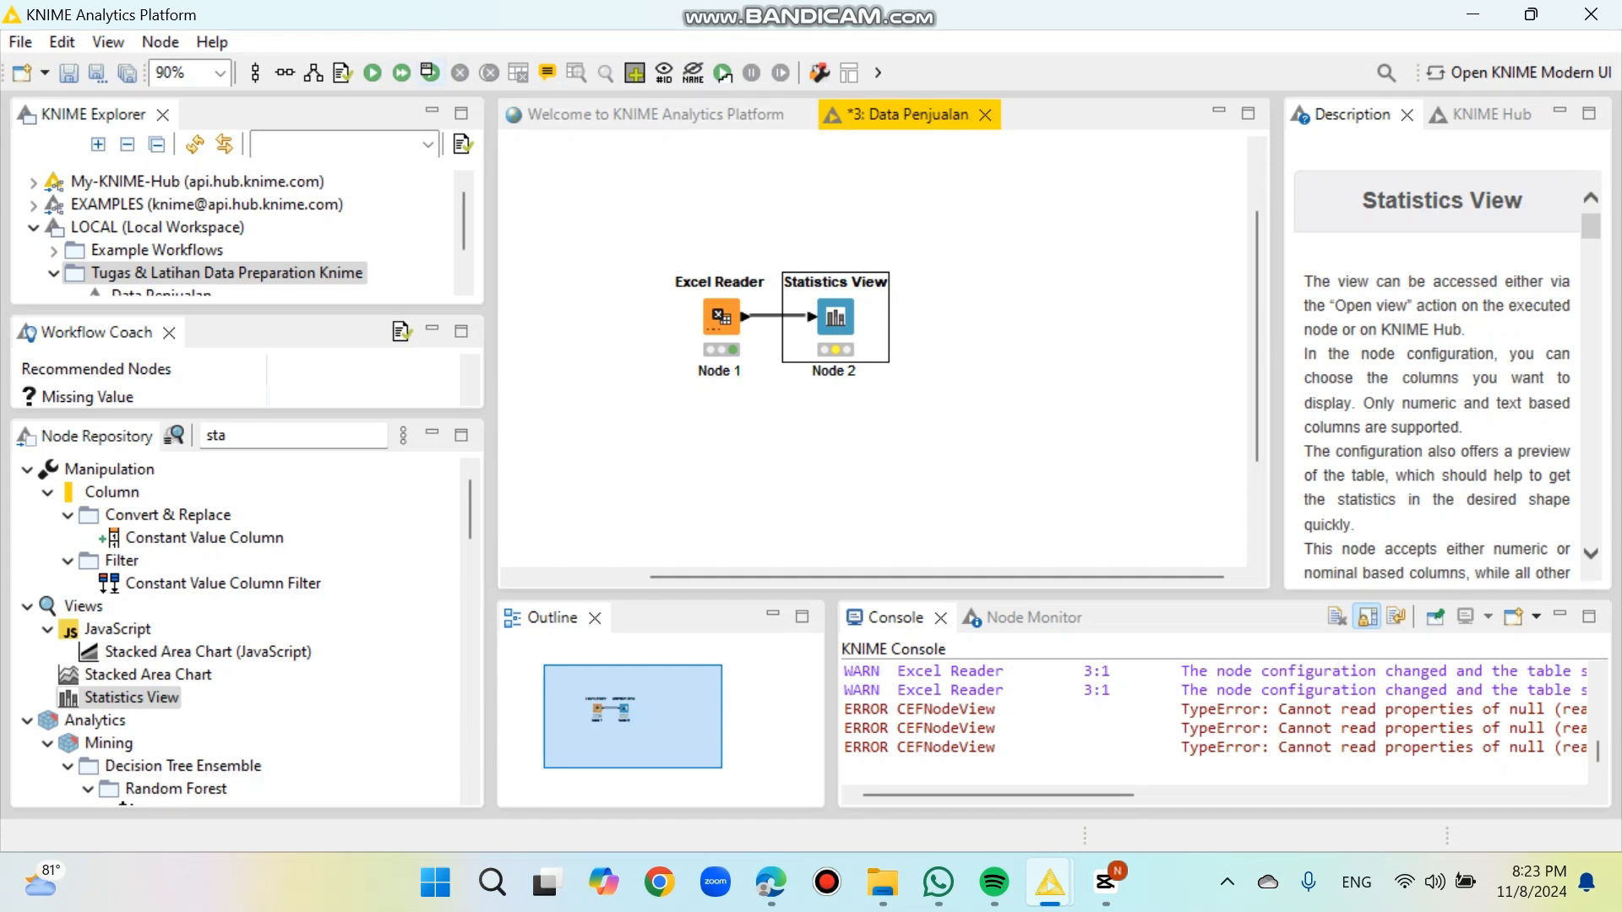
{"action": "left_click", "coordinate": [373, 73]}
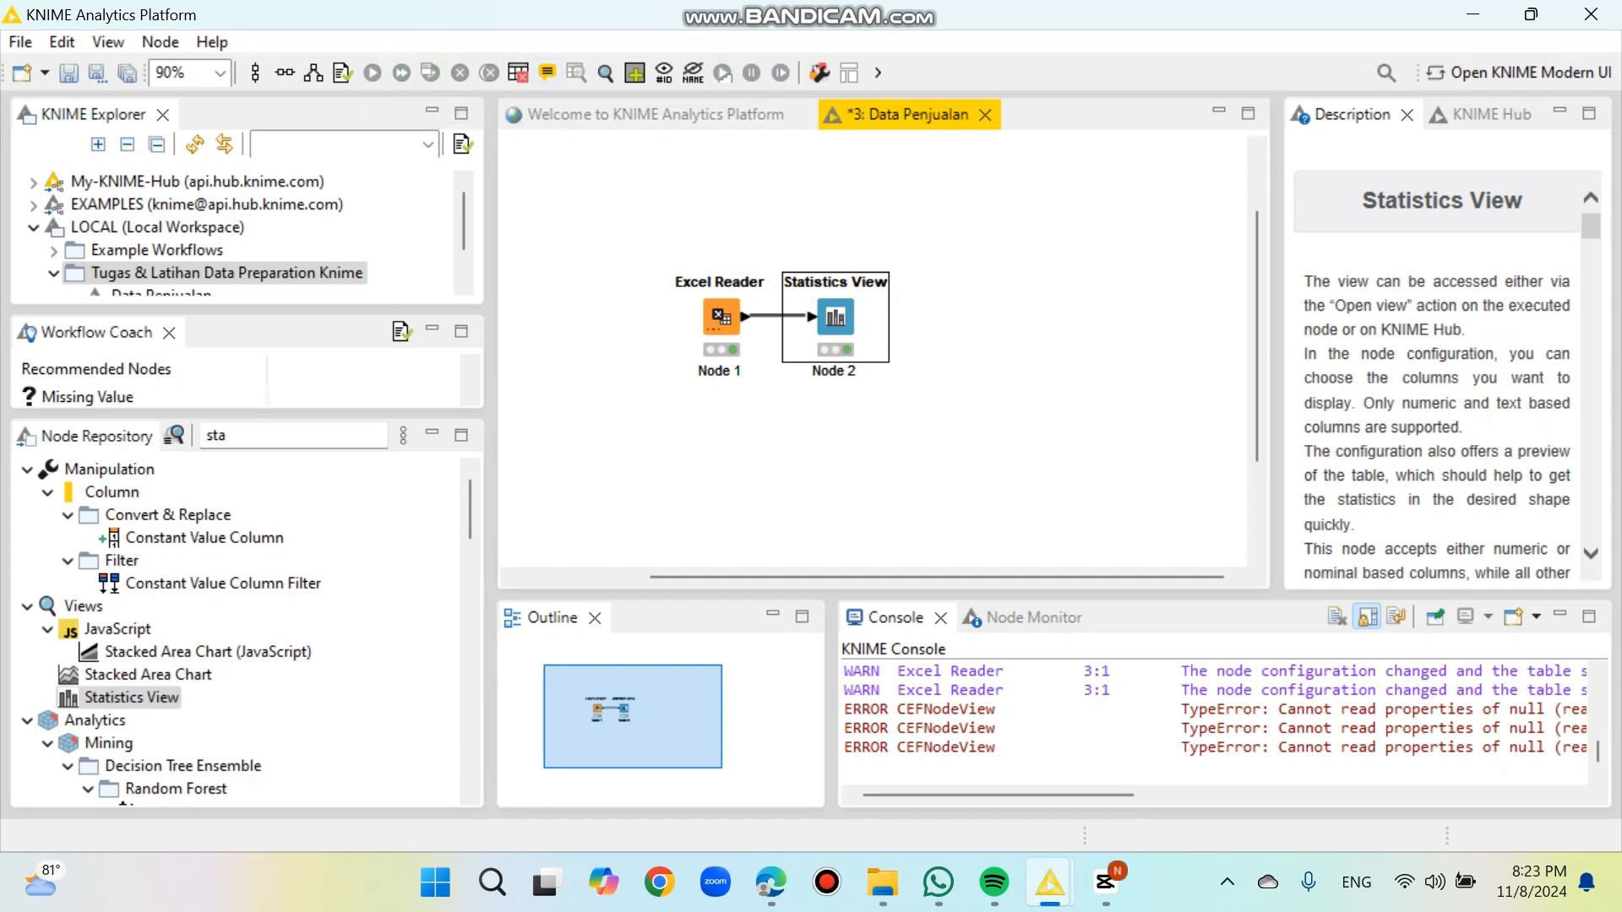
{"action": "left_click", "coordinate": [605, 73]}
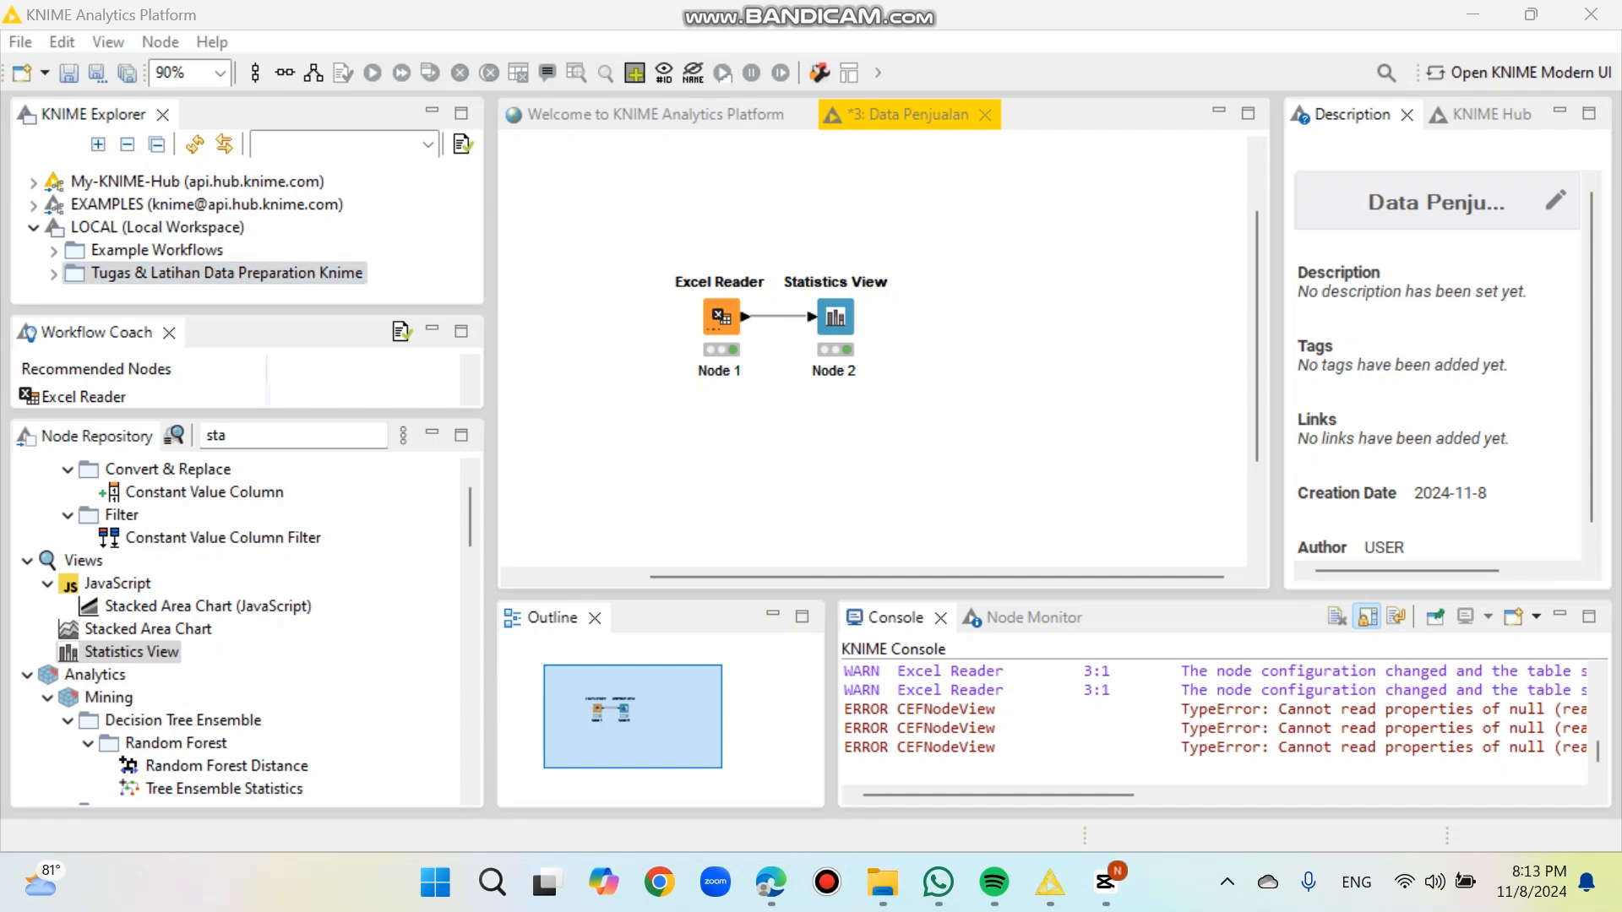
Step: Export the Data Penjualan workflow to C:\Users\USER\Data Penjualan.knwf without resetting it, saving the workflow's pending changes
{"action": "left_click", "coordinate": [21, 42]}
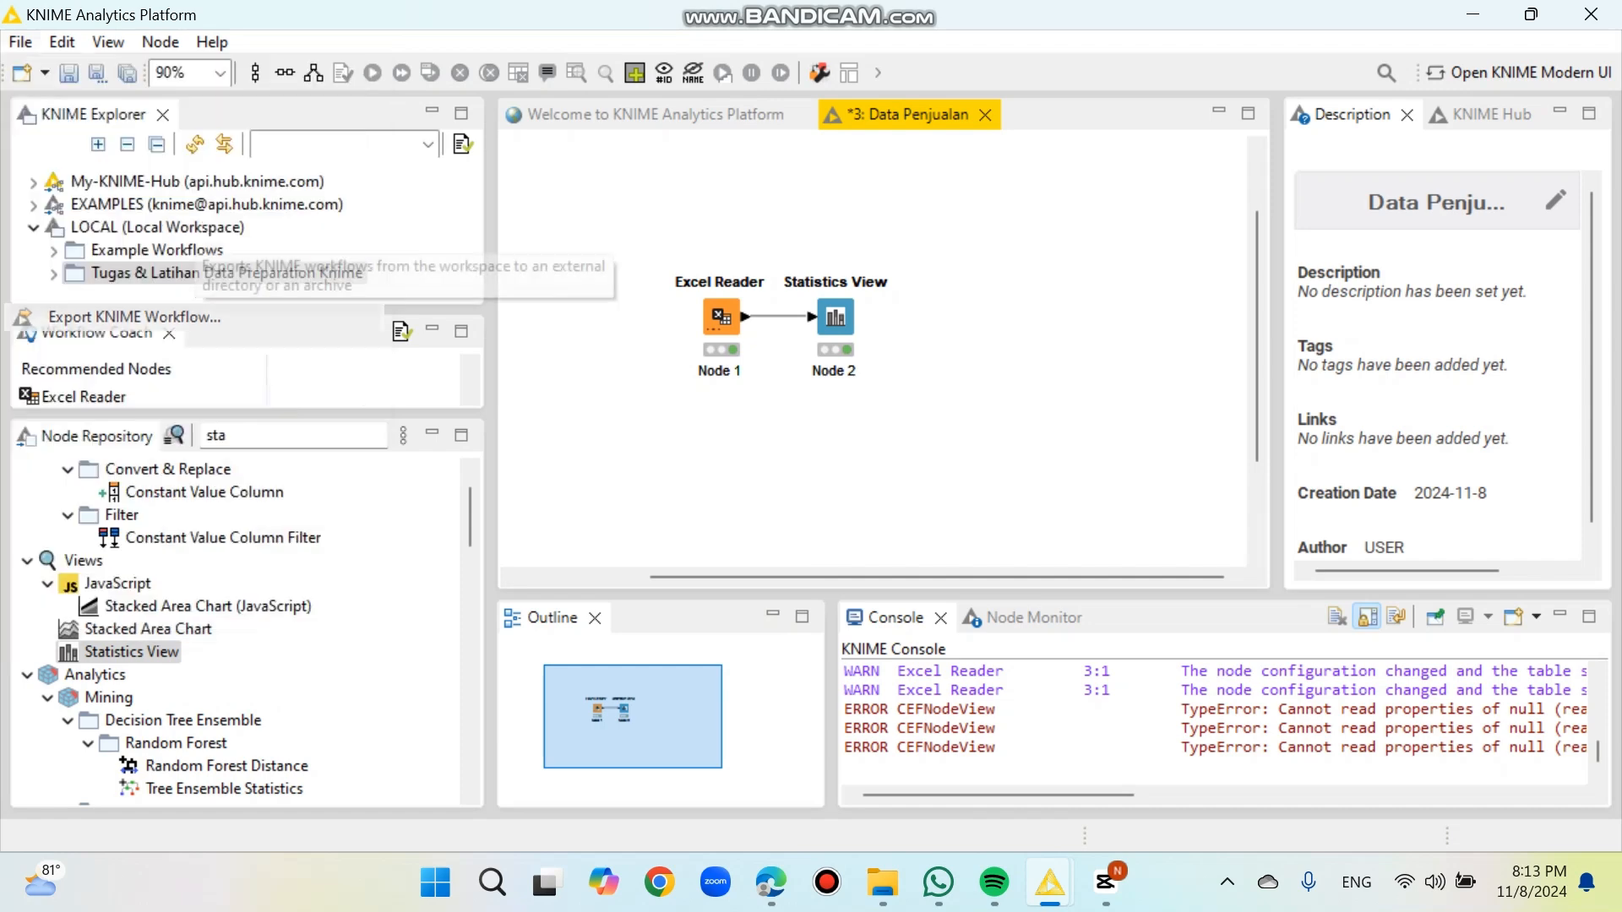
{"action": "left_click", "coordinate": [135, 317]}
{"action": "left_click", "coordinate": [421, 287]}
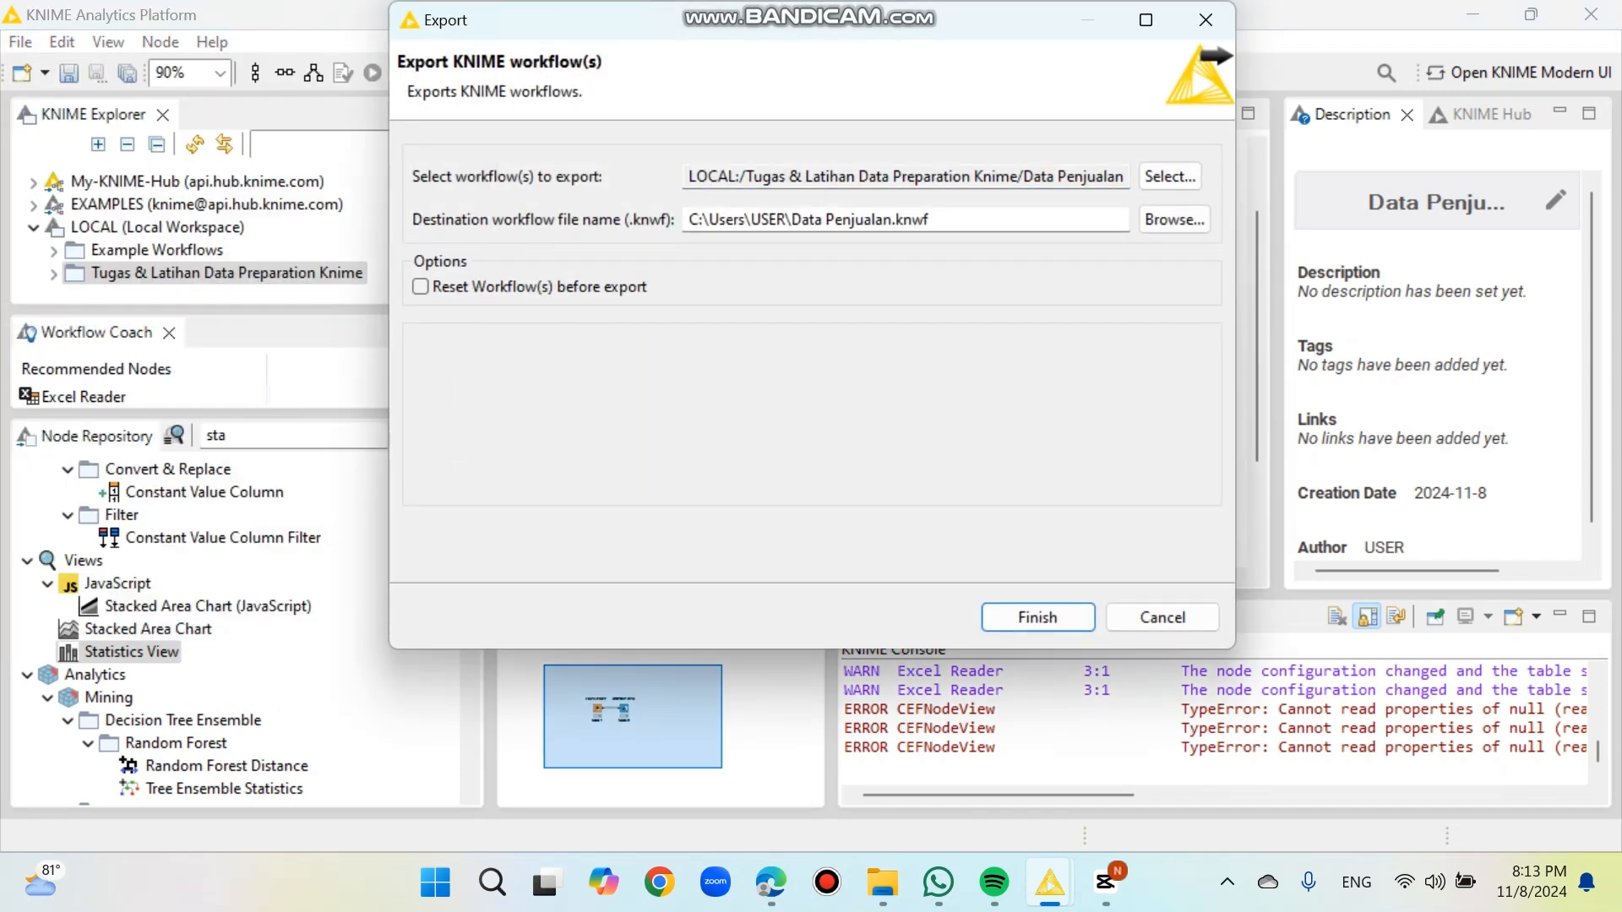
{"action": "key", "text": "Return"}
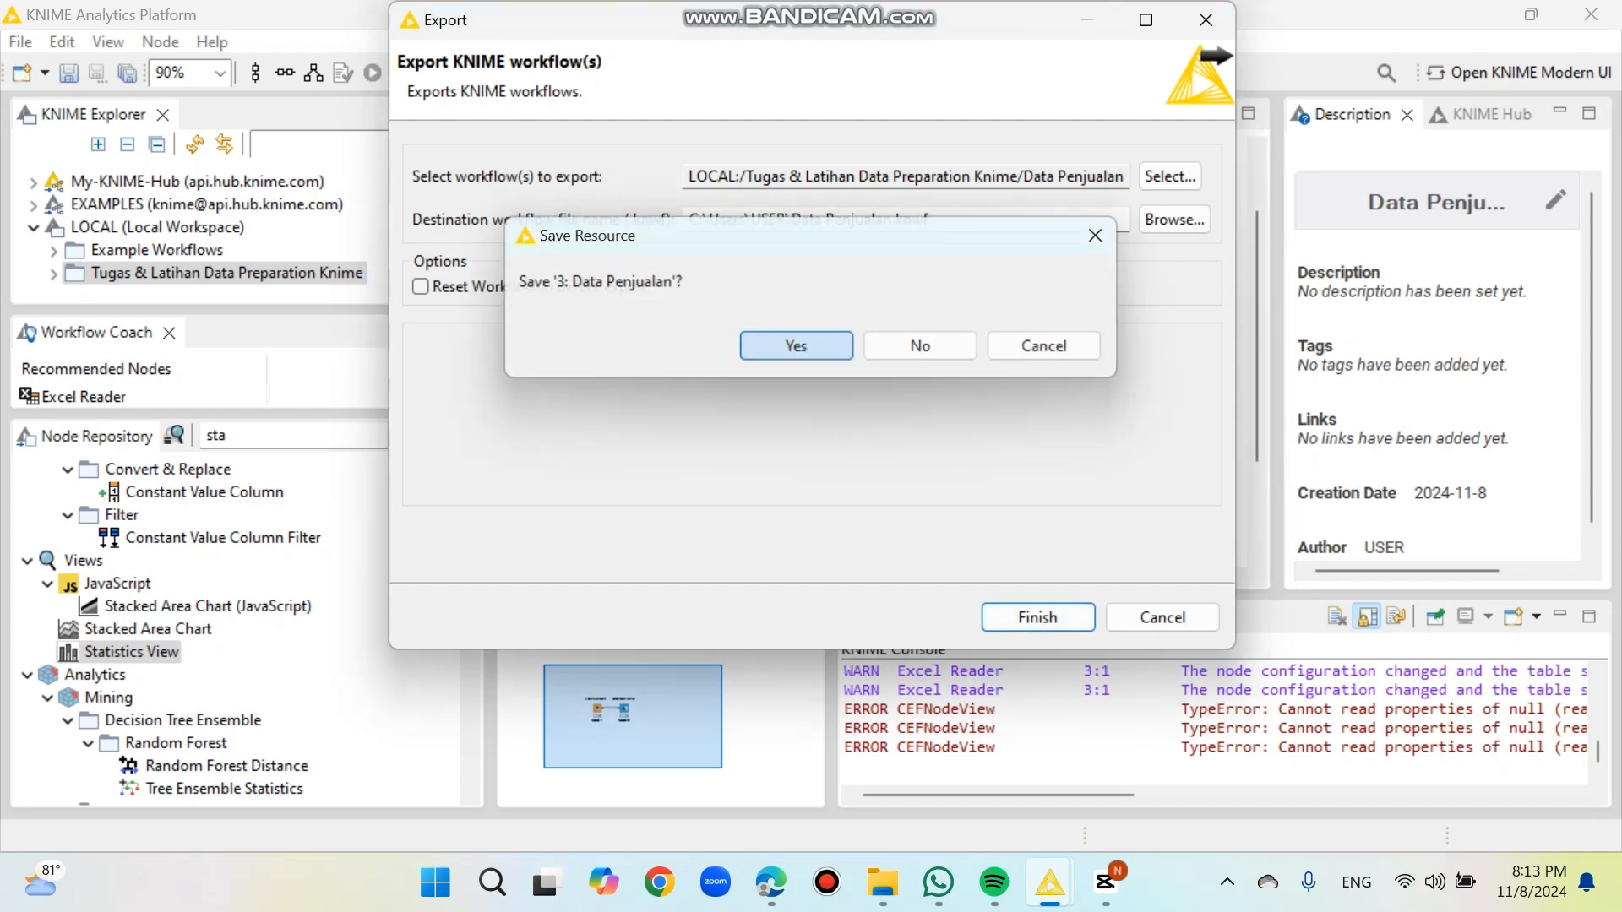
{"action": "key", "text": "Return"}
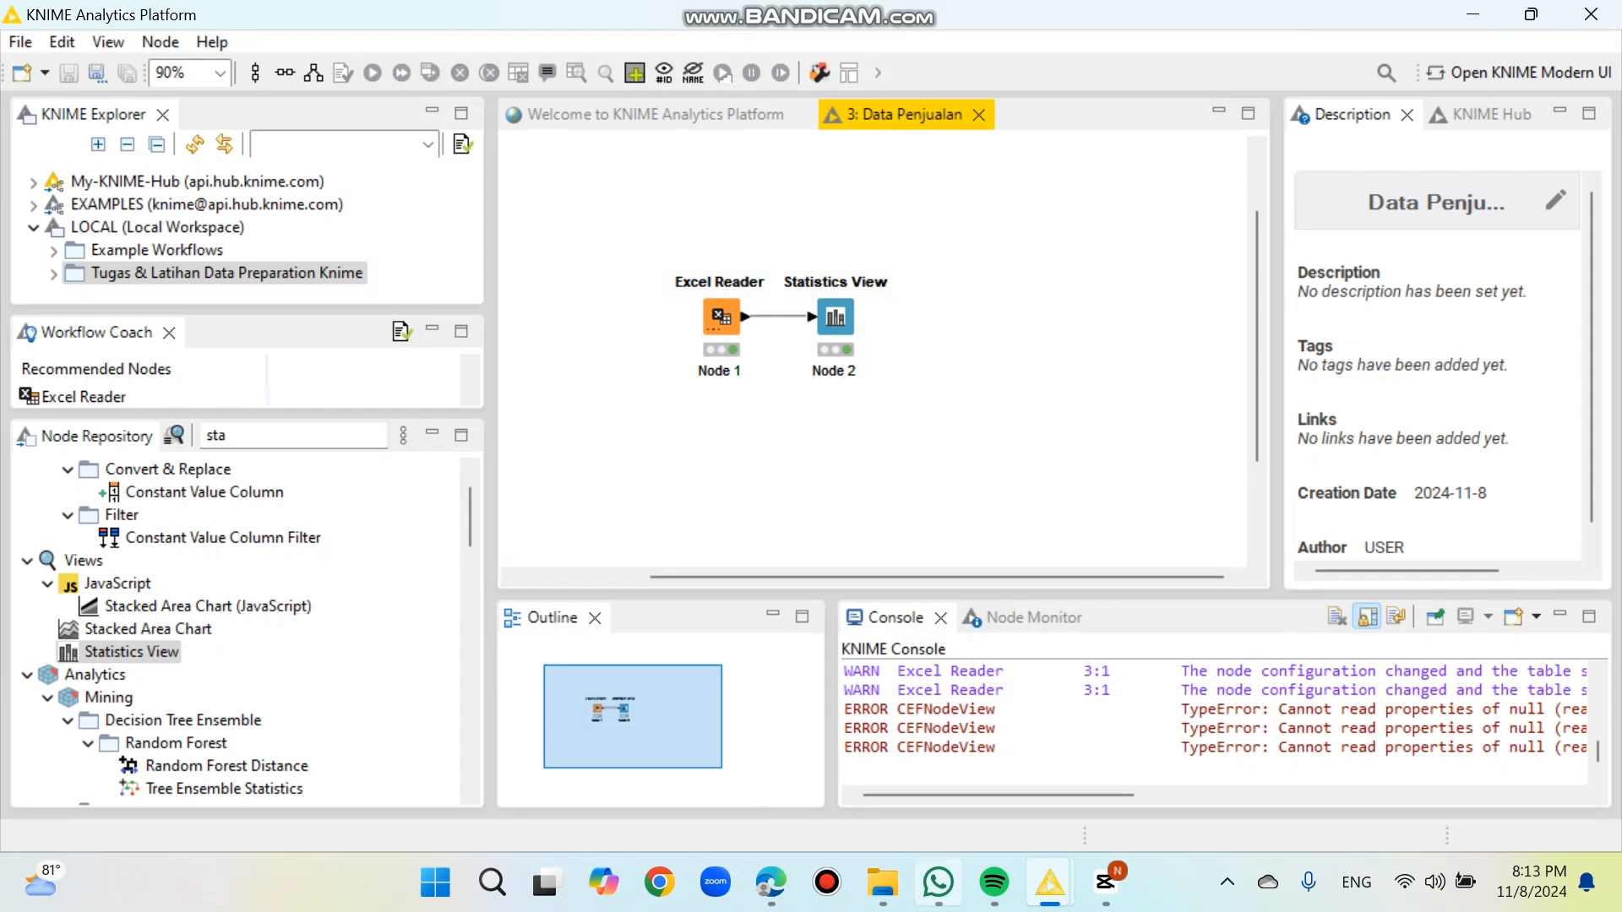
Step: Open the exported Data Penjualan.knwf from the C:\Users\USER folder and save a permanent copy named Data Penjualan in the LOCAL workspace
{"action": "left_click", "coordinate": [883, 882]}
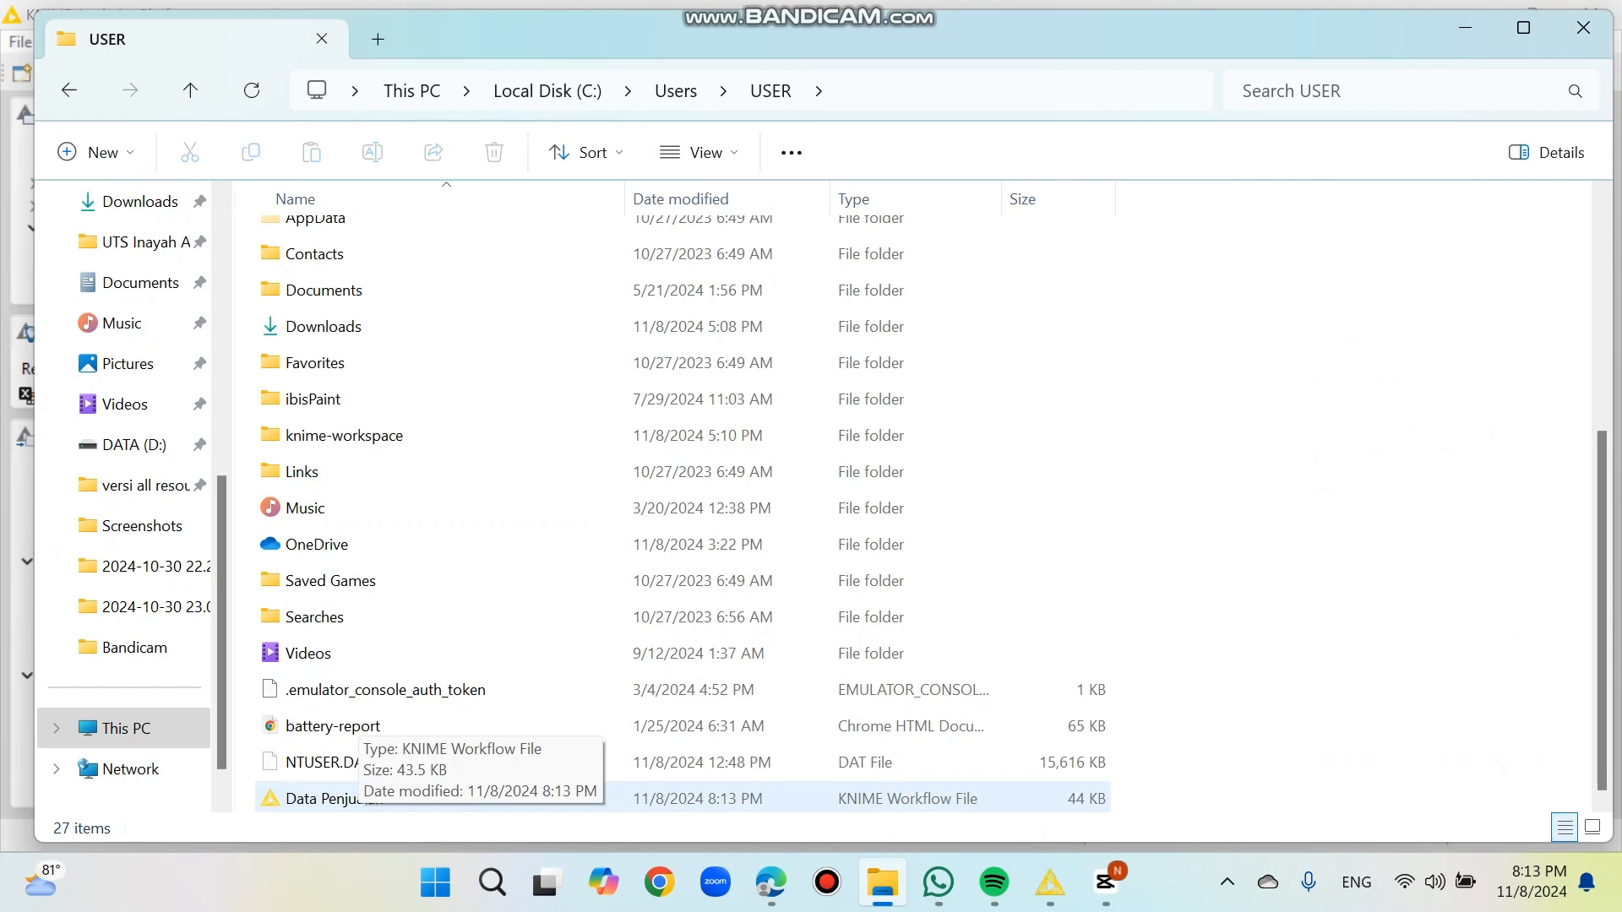
{"action": "double_click", "coordinate": [334, 799]}
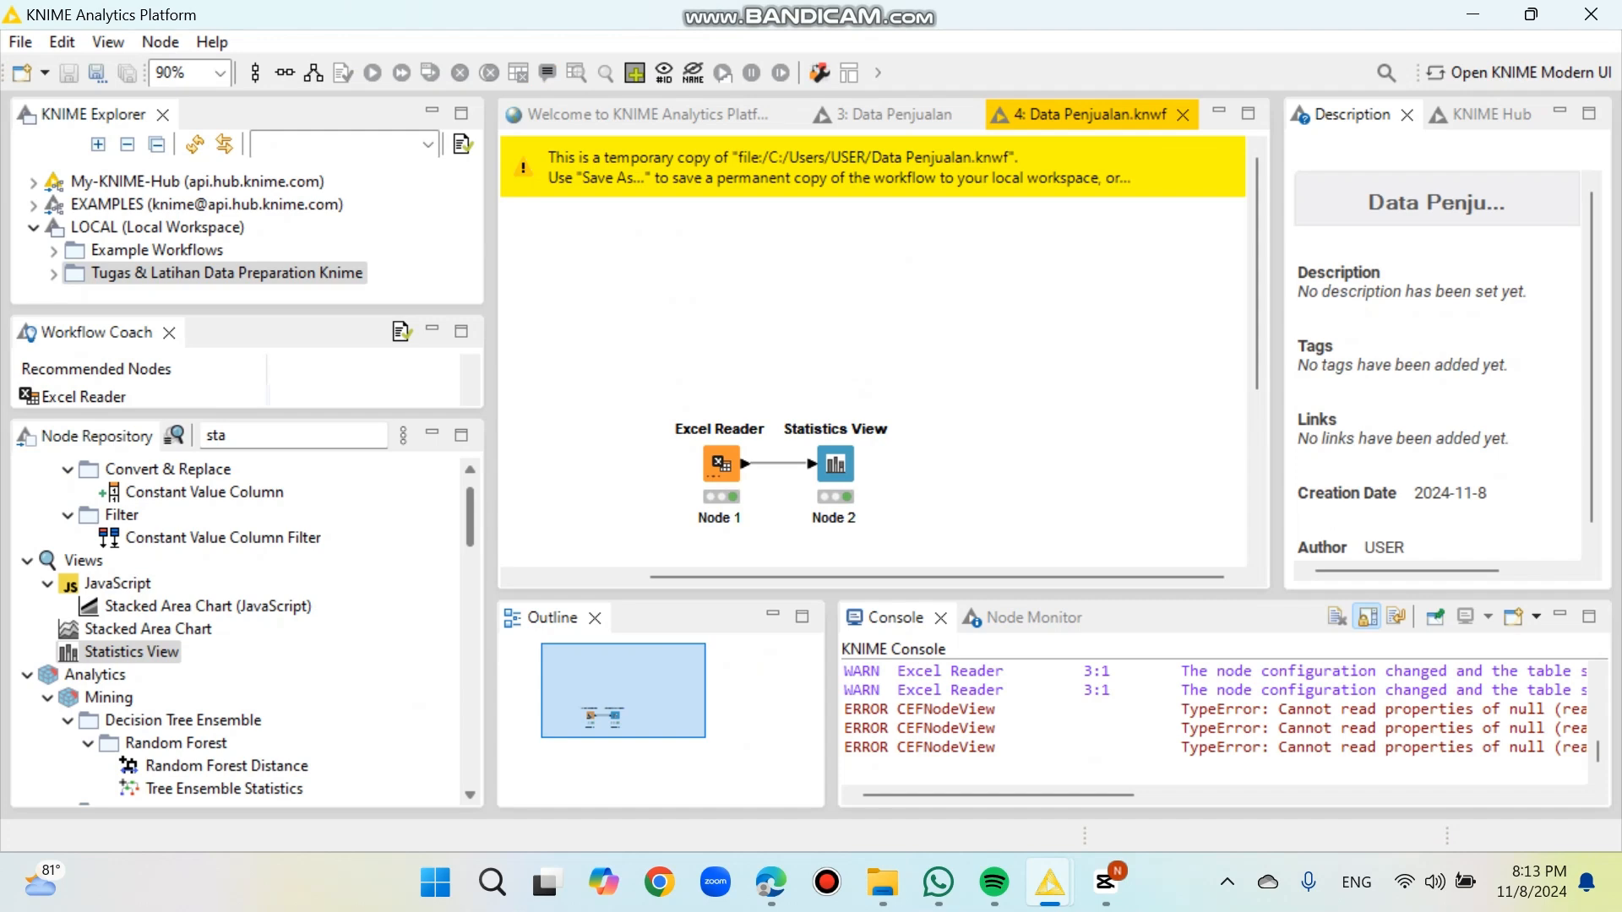
{"action": "left_click", "coordinate": [1182, 166]}
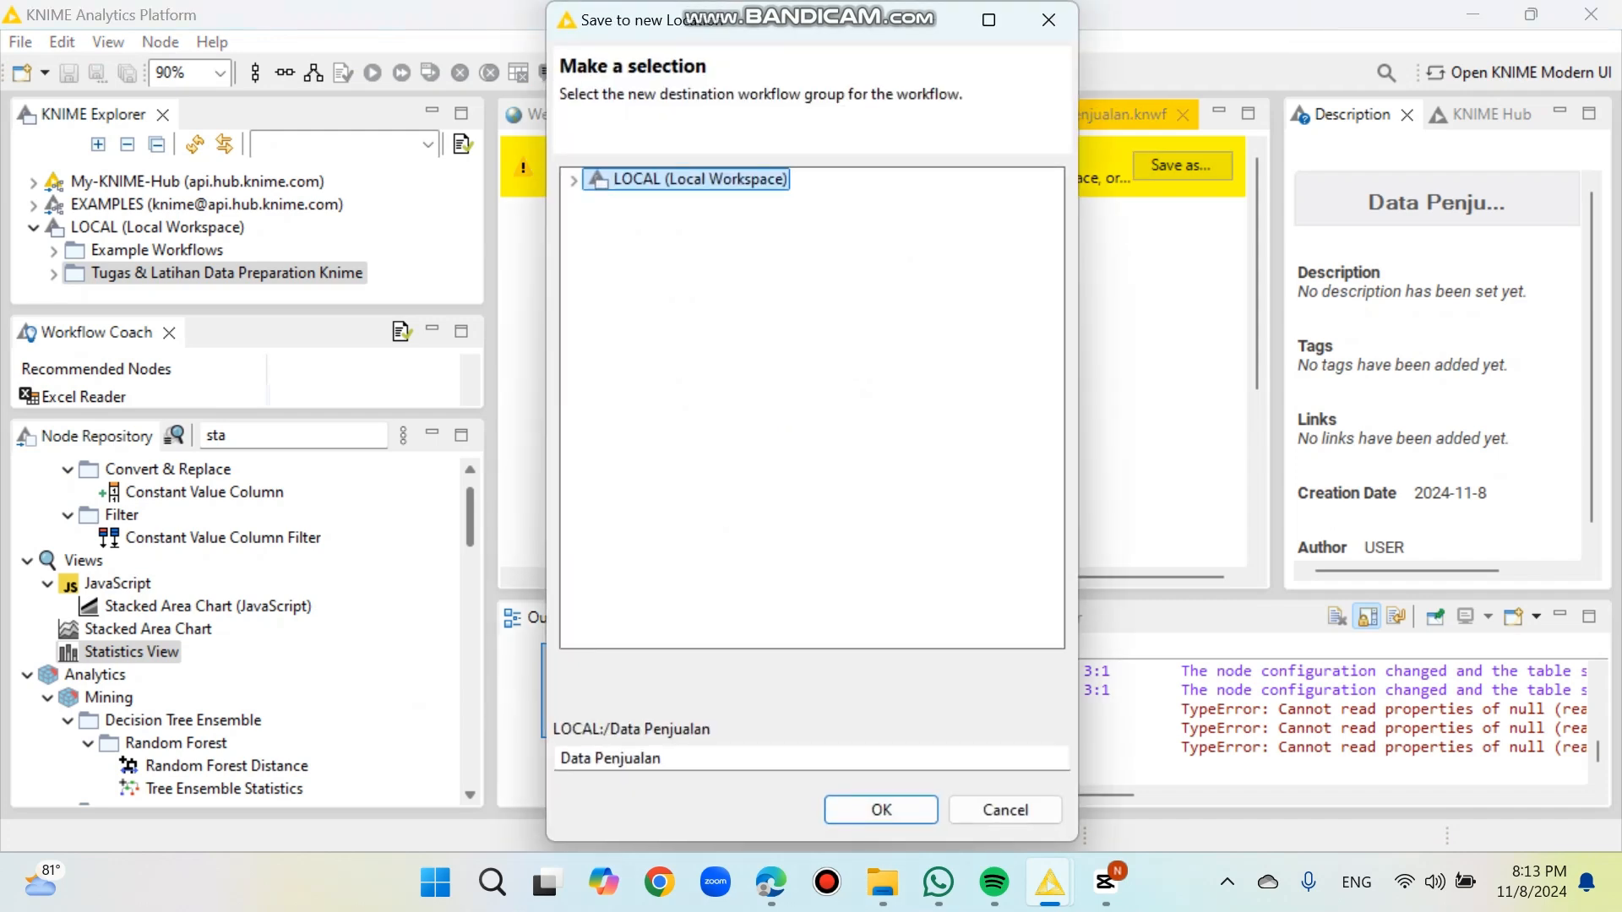
{"action": "key", "text": "Return"}
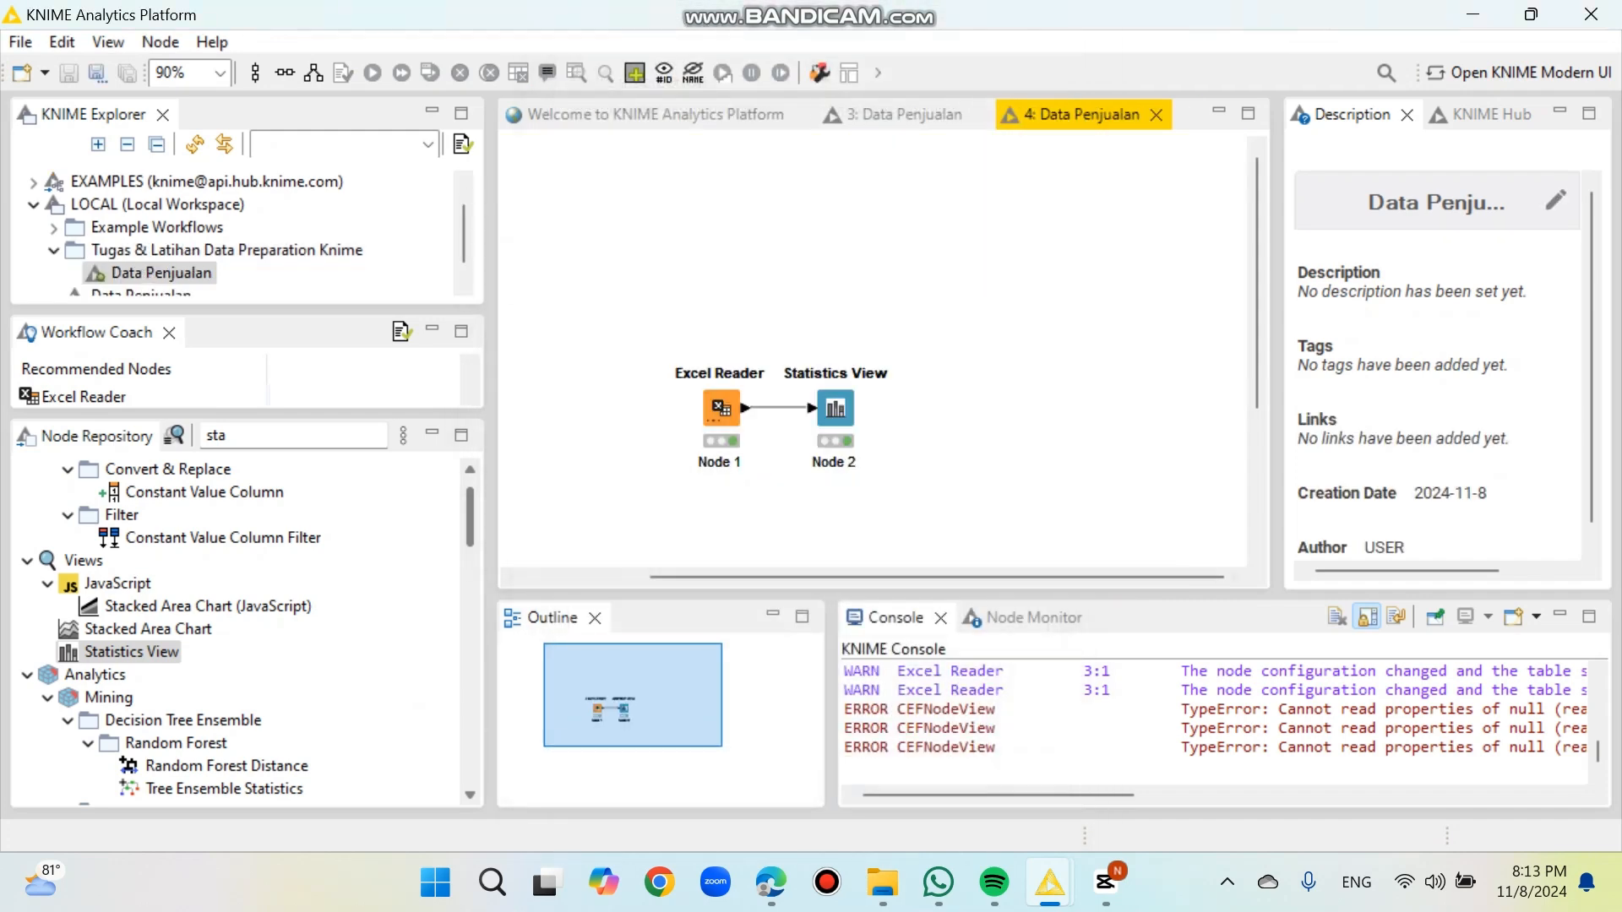